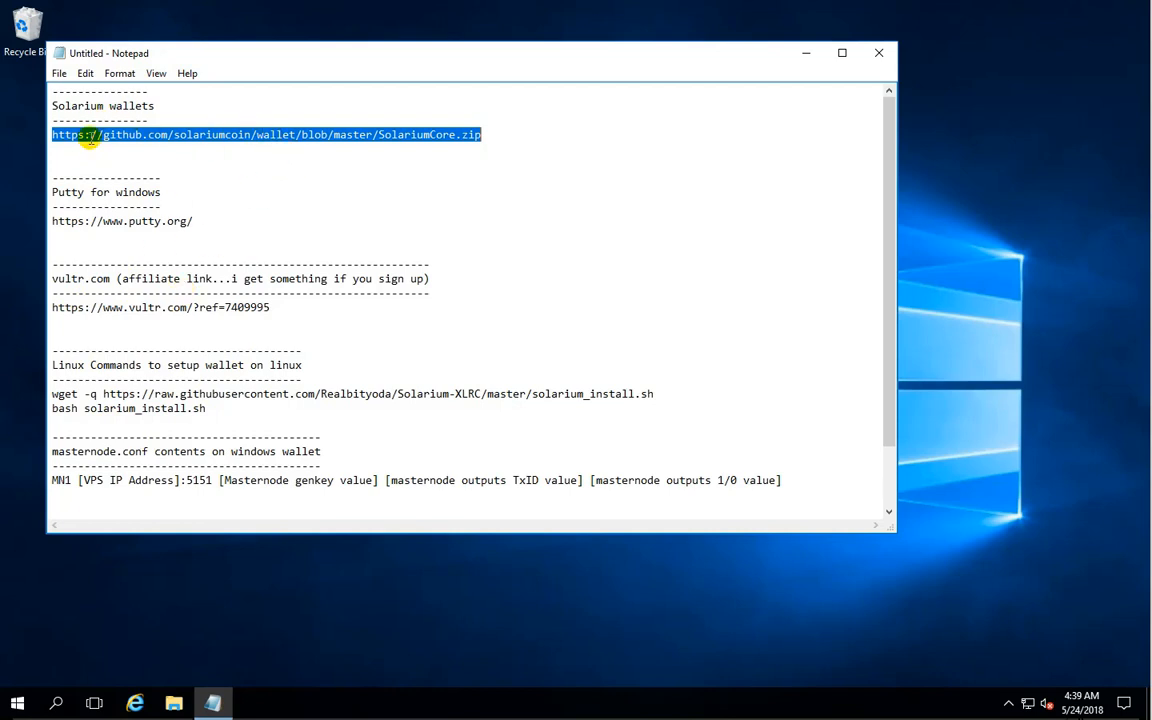
- Copy the SolariumCore.zip GitHub link from the notes, open it in Internet Explorer, and dismiss GitHub's unsupported-browser notice
{"action": "right_click", "coordinate": [145, 141]}
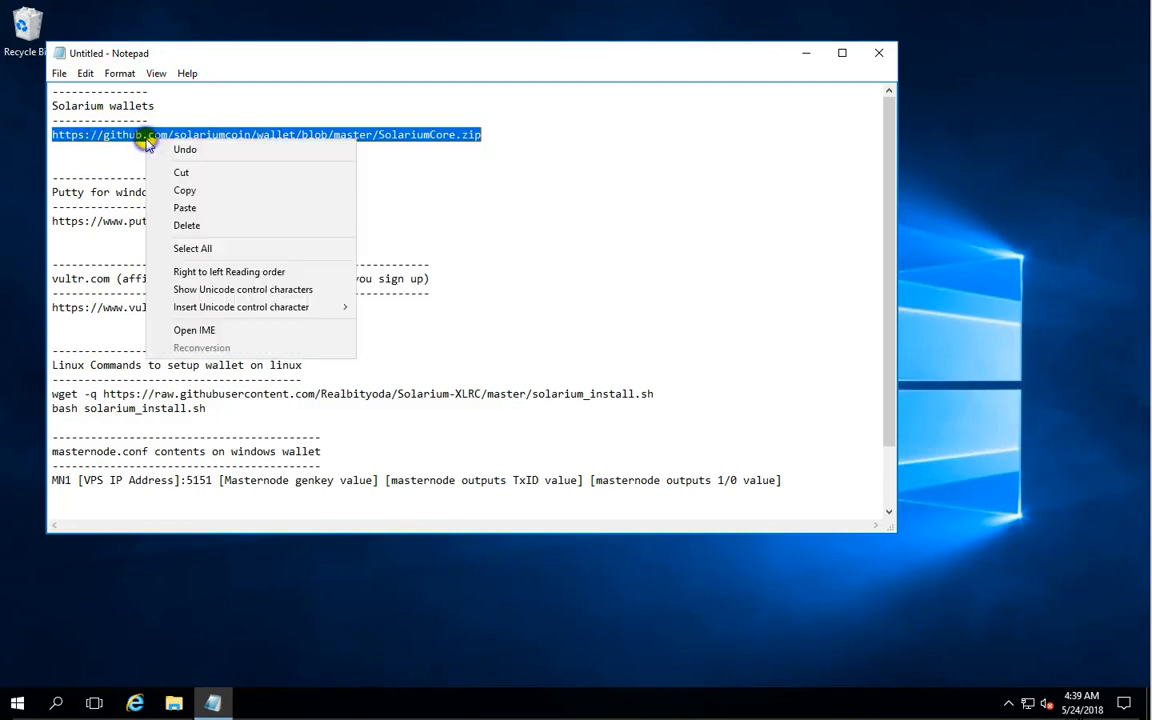
{"action": "left_click", "coordinate": [186, 190]}
{"action": "left_click", "coordinate": [808, 52]}
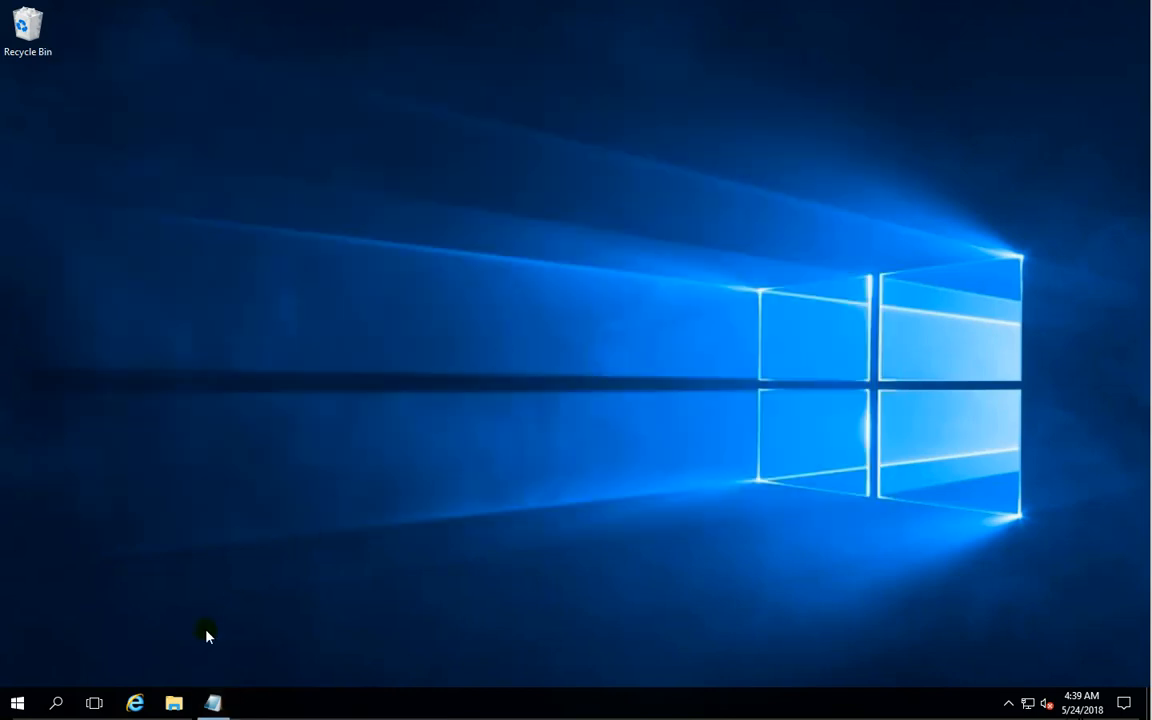
{"action": "left_click", "coordinate": [135, 703]}
{"action": "right_click", "coordinate": [249, 28]}
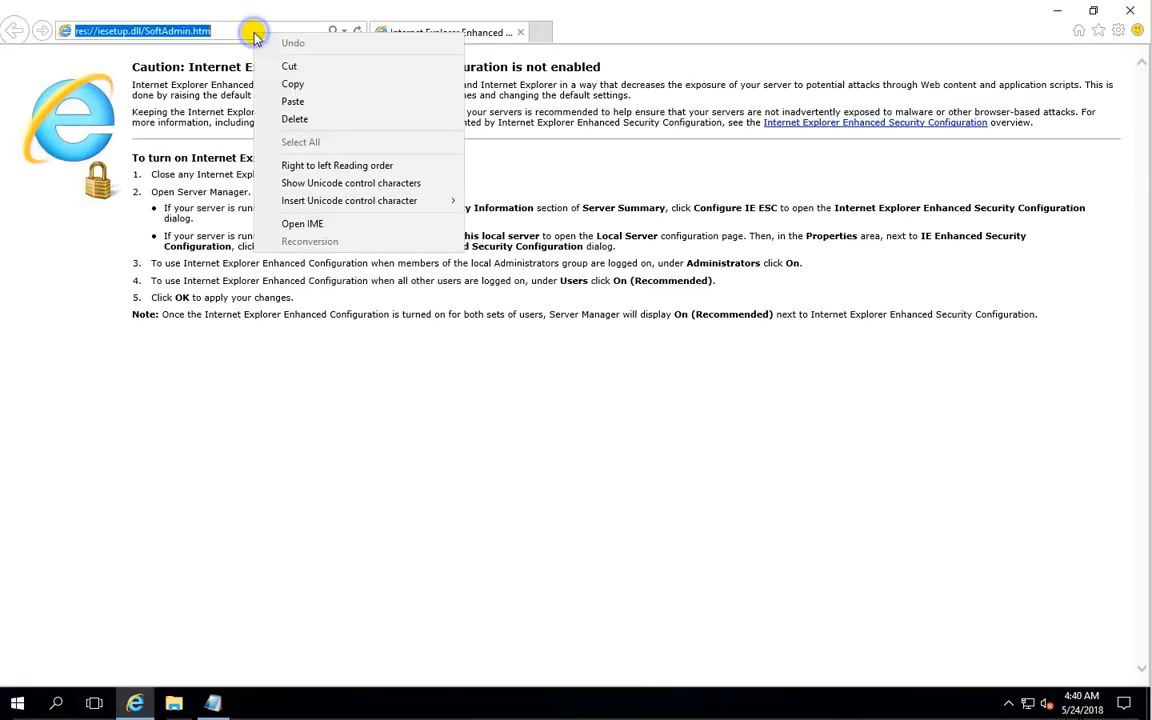
{"action": "left_click", "coordinate": [321, 100]}
{"action": "key", "text": "Return"}
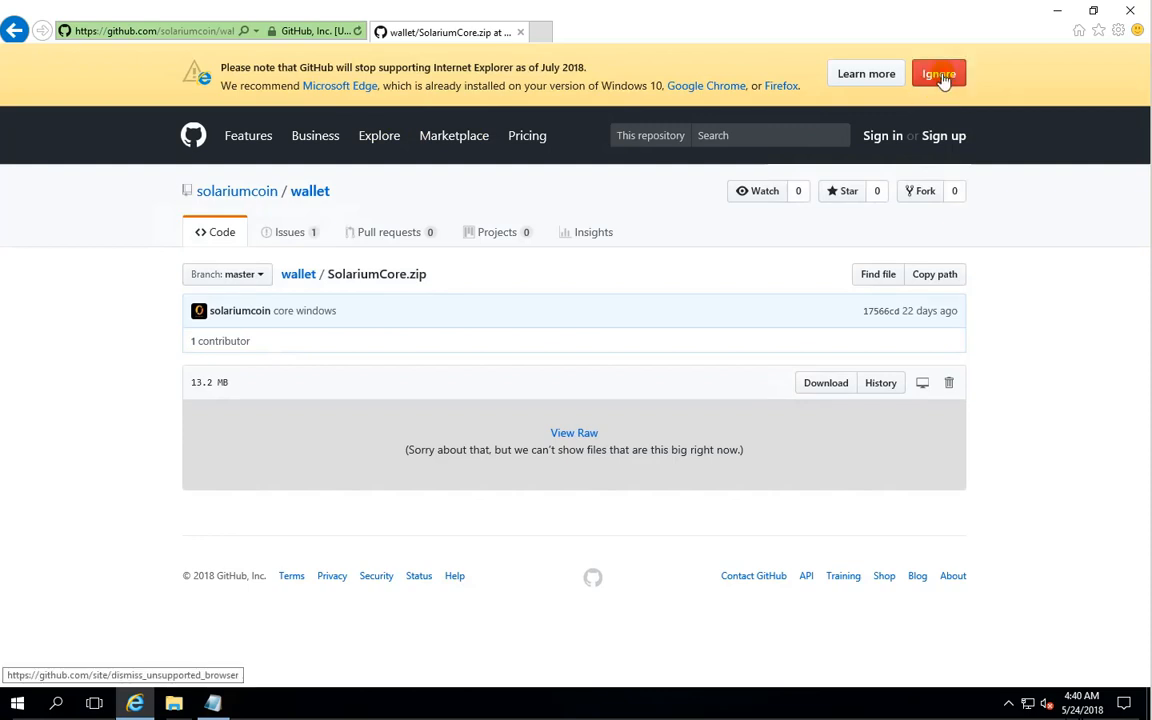
{"action": "left_click", "coordinate": [939, 73]}
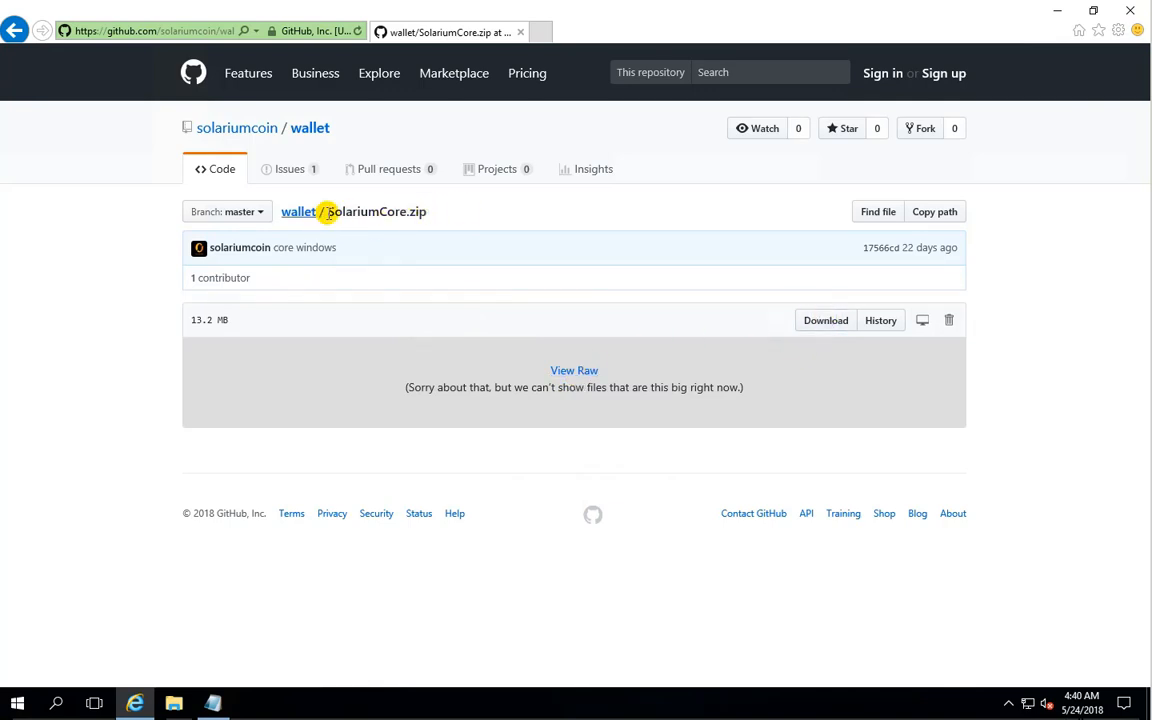
- Download SolariumCore.zip from the GitHub page, saving it to the Desktop, and minimize the browser
{"action": "left_click", "coordinate": [826, 322]}
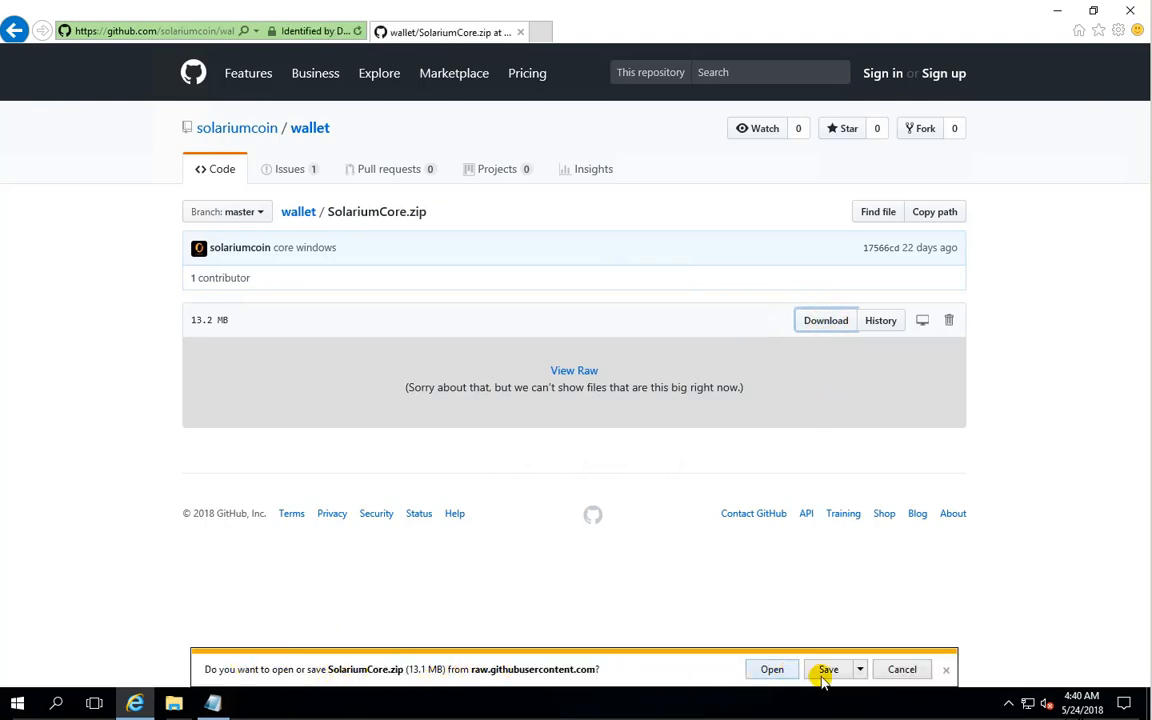
{"action": "left_click", "coordinate": [860, 669]}
{"action": "left_click", "coordinate": [913, 650]}
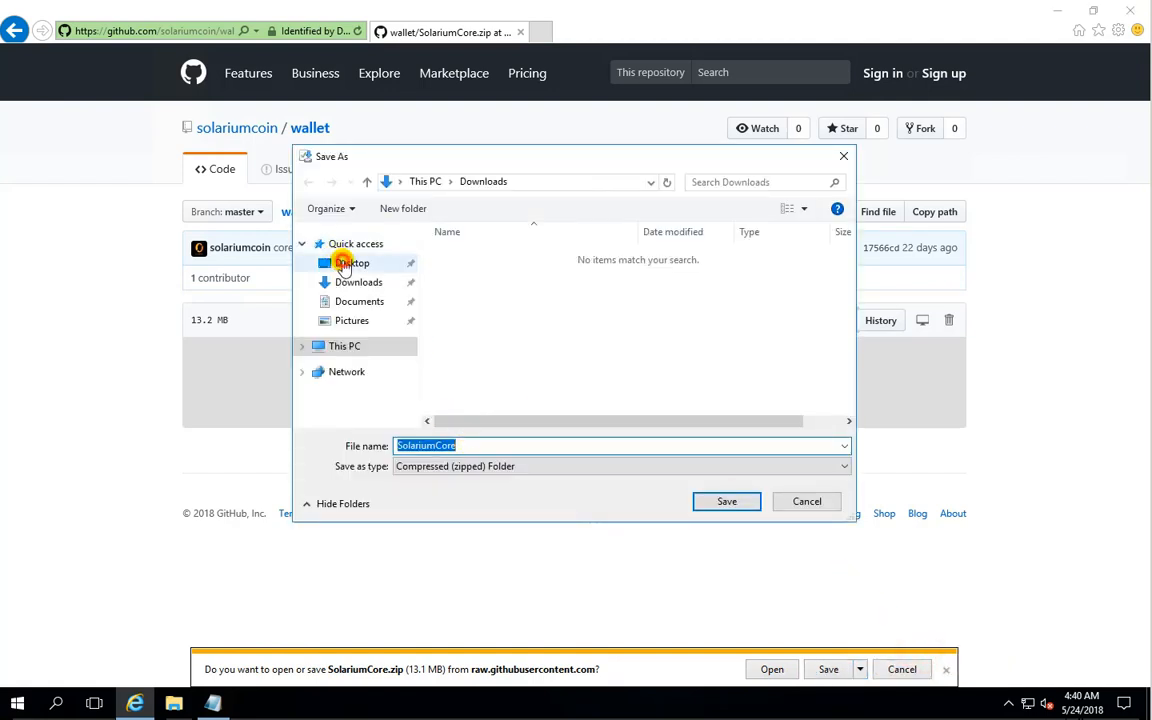
{"action": "left_click", "coordinate": [350, 263]}
{"action": "left_click", "coordinate": [722, 502]}
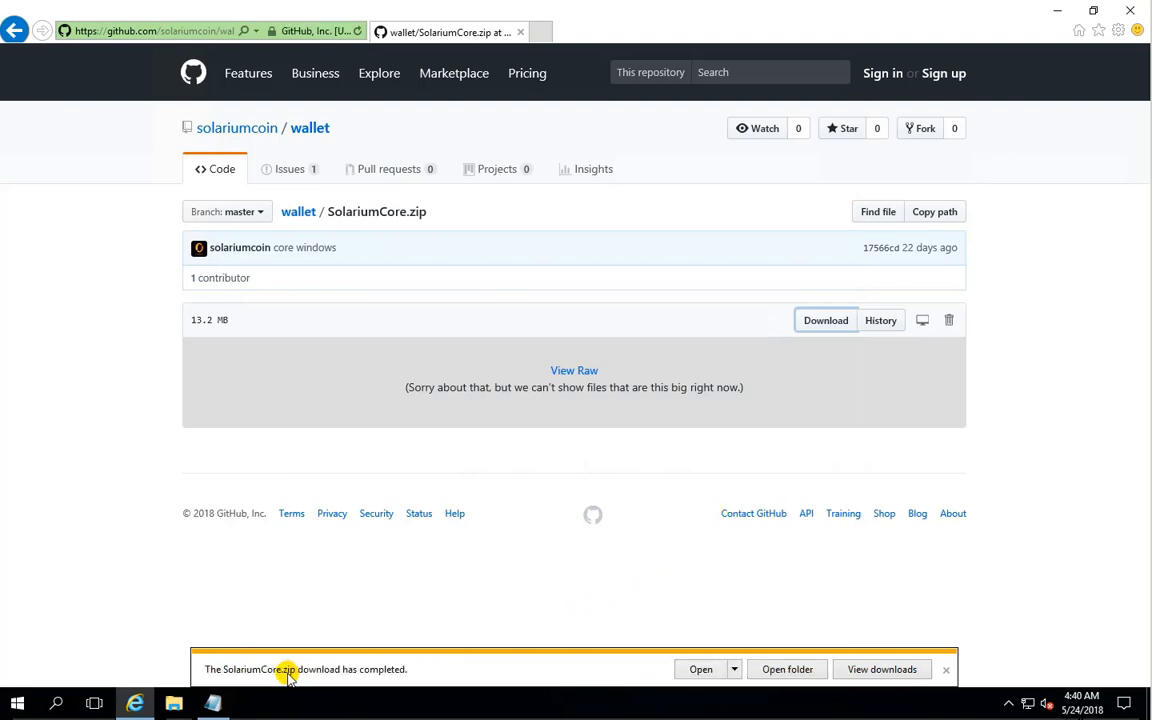
{"action": "left_click", "coordinate": [946, 669]}
{"action": "left_click", "coordinate": [1057, 10]}
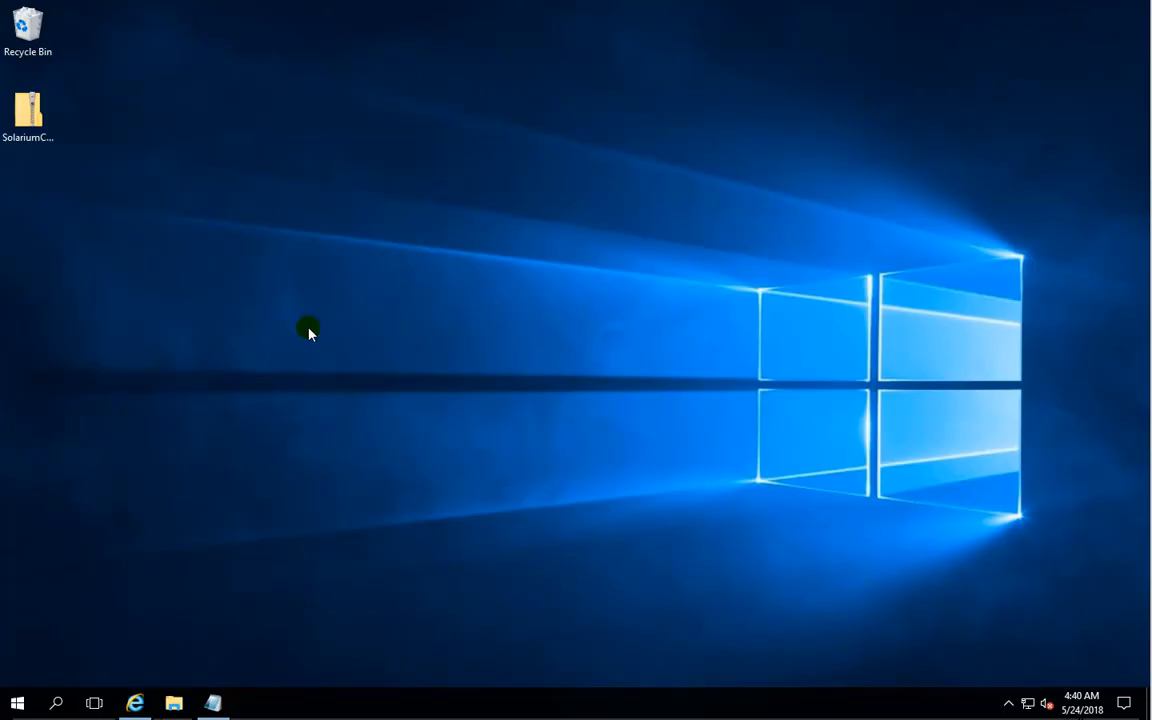
- Extract the SolariumCore zip file on the desktop to C:\Program Files\Solarium
{"action": "left_click", "coordinate": [28, 112]}
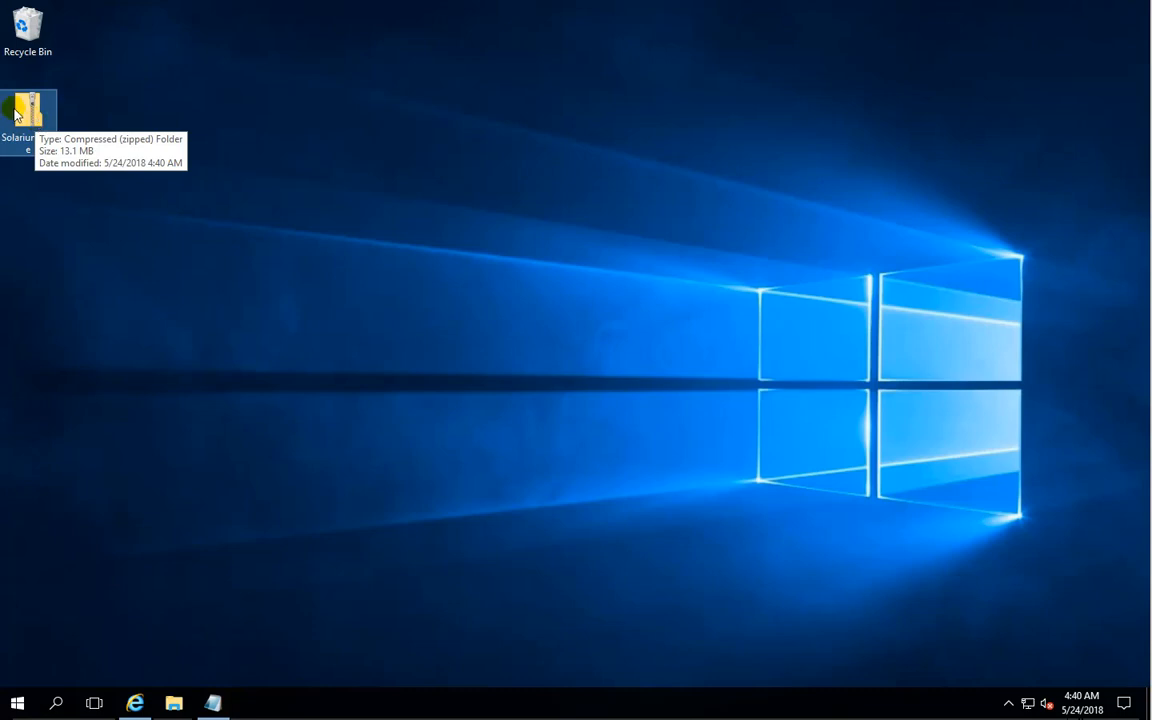
{"action": "right_click", "coordinate": [22, 118]}
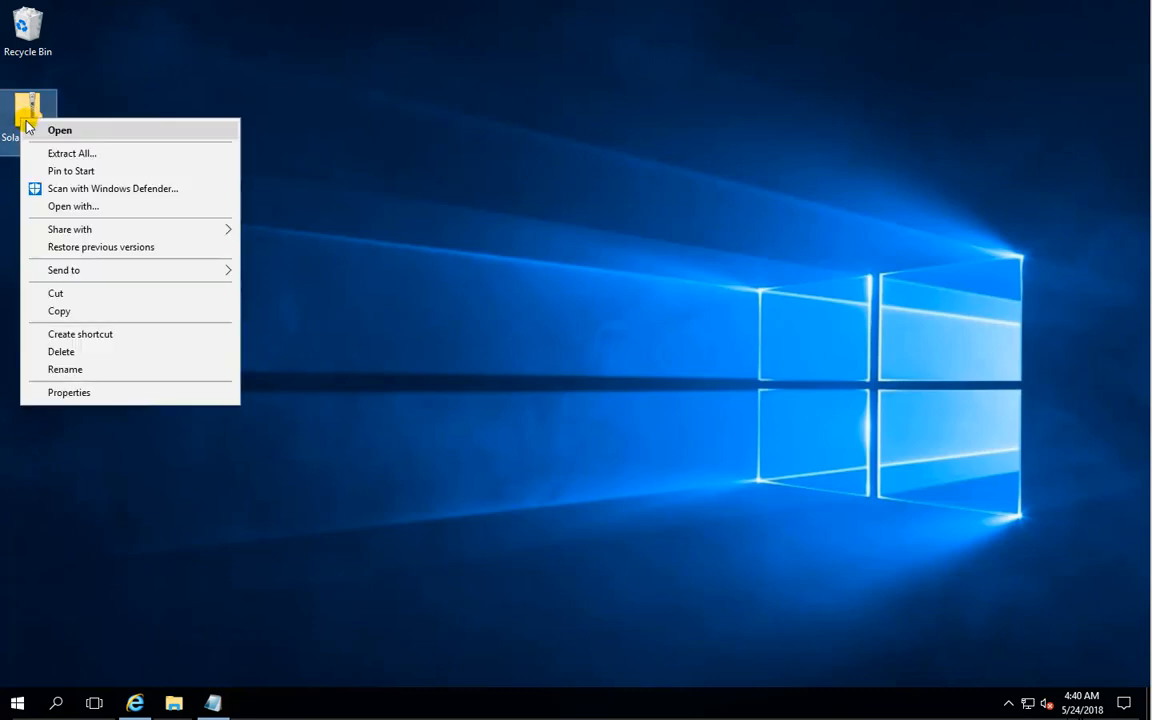
{"action": "left_click", "coordinate": [70, 153]}
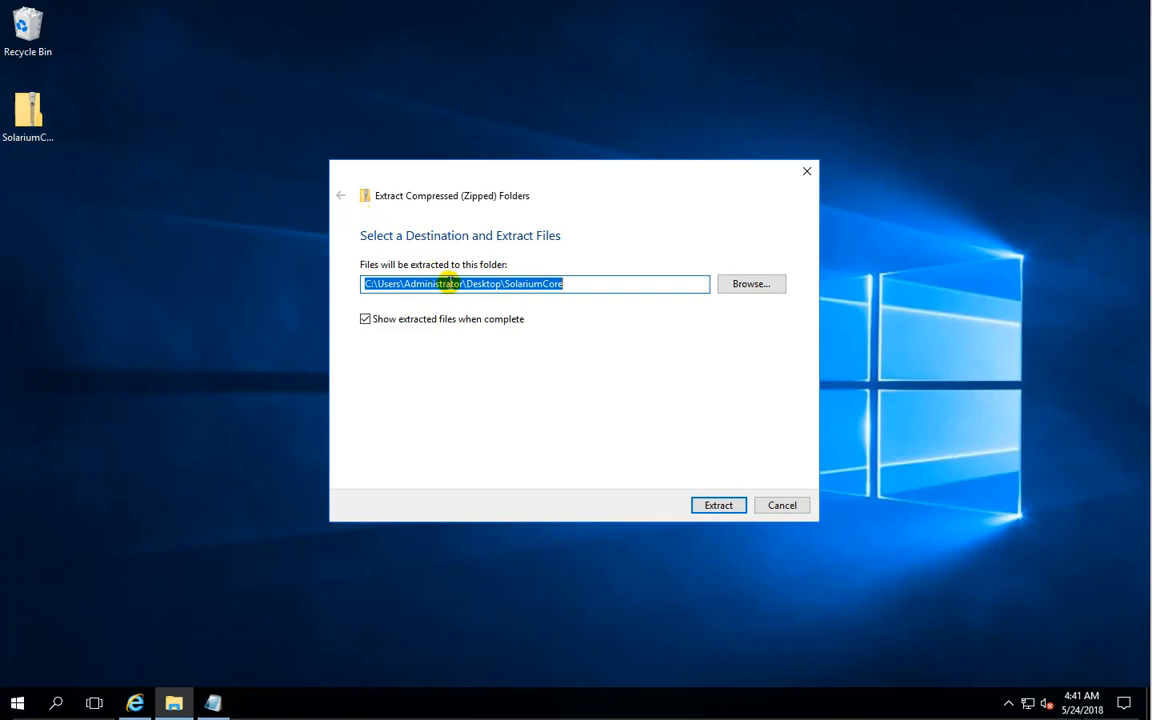
{"action": "left_click", "coordinate": [741, 286]}
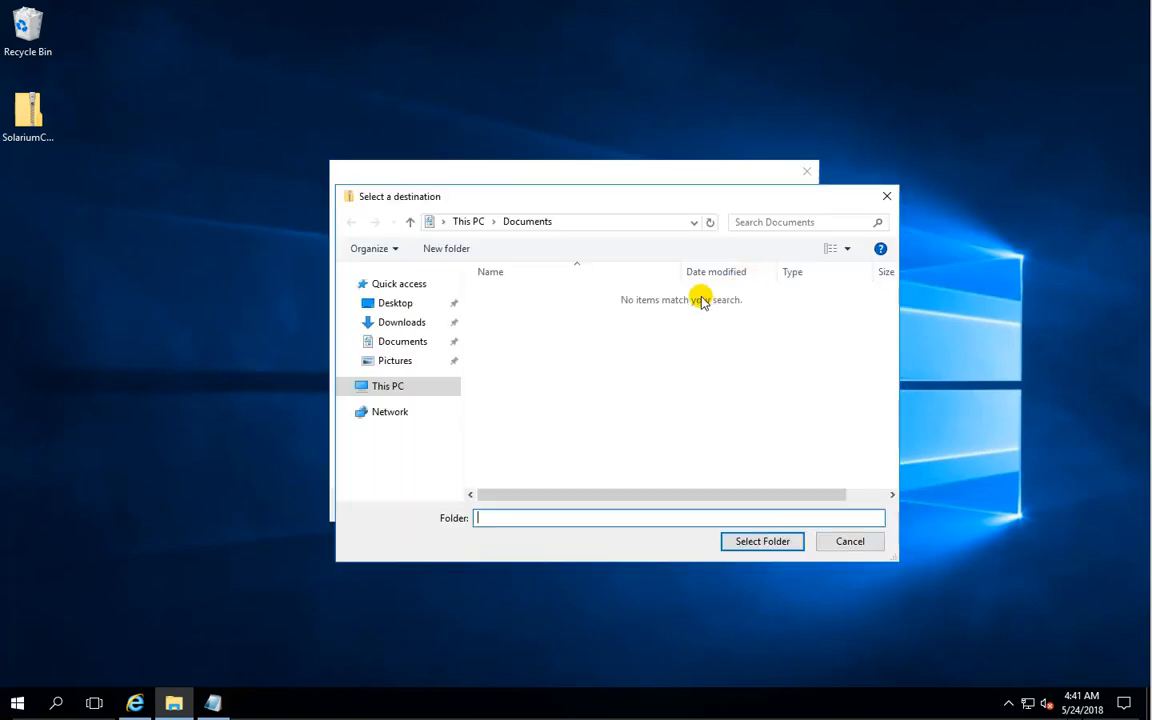
{"action": "left_click", "coordinate": [346, 386]}
{"action": "left_click", "coordinate": [351, 469]}
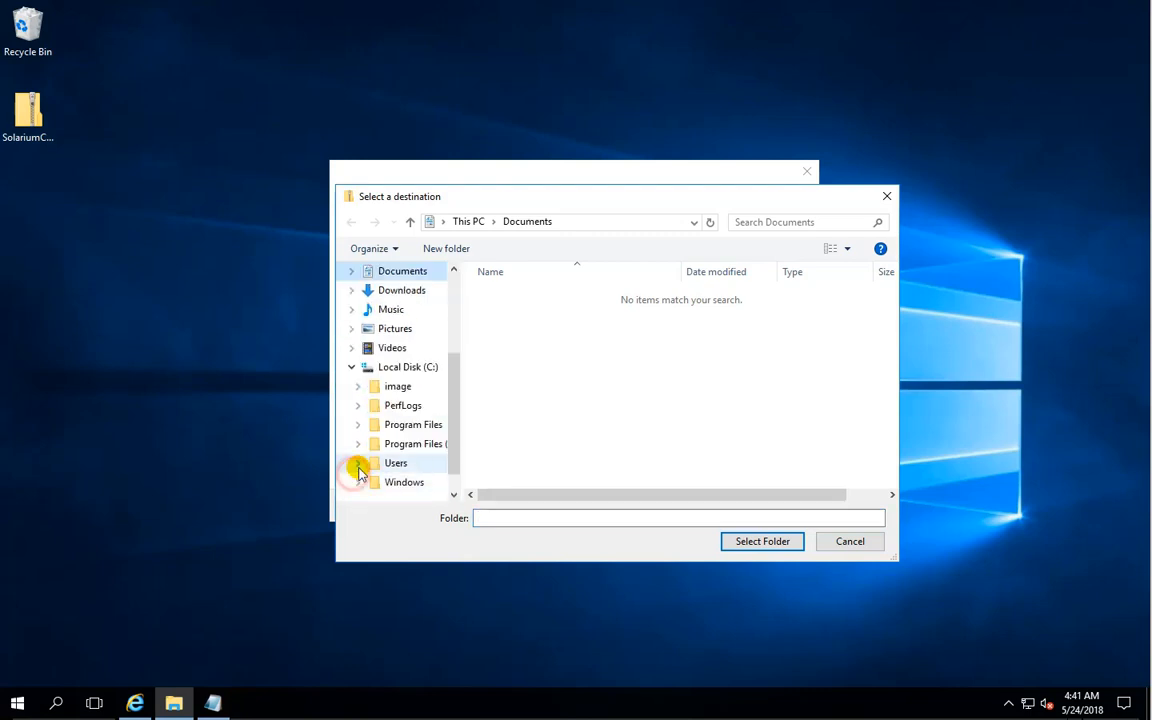
{"action": "left_click", "coordinate": [410, 427]}
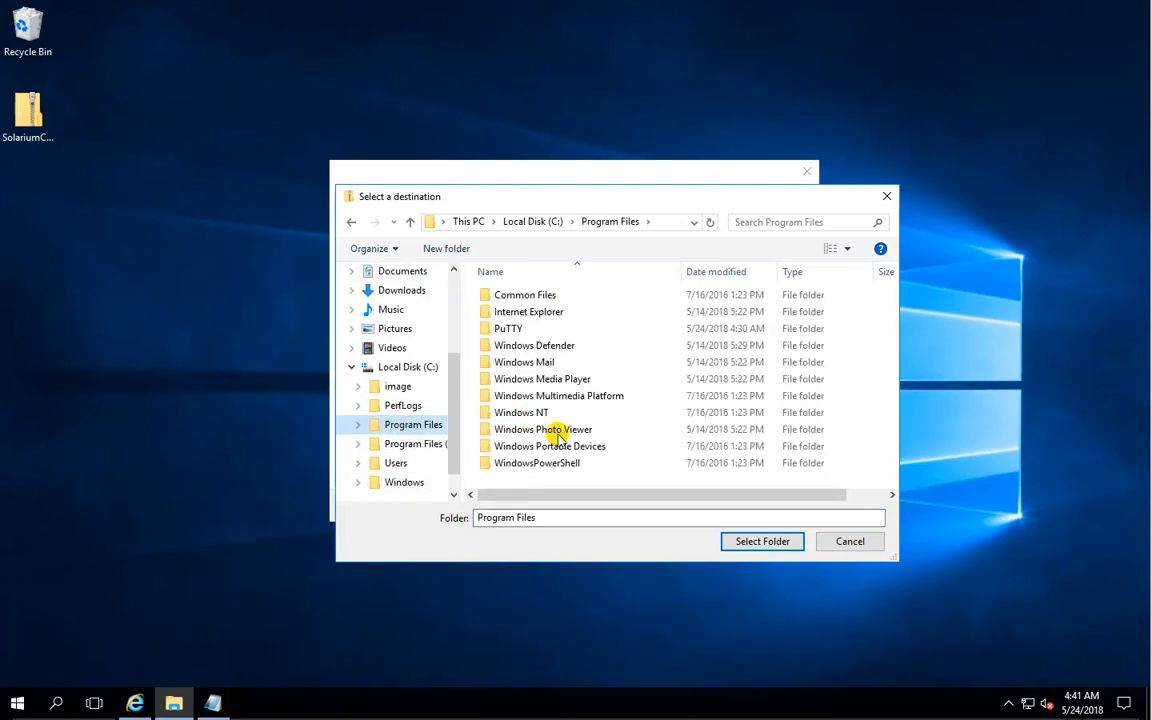
{"action": "left_click", "coordinate": [766, 542]}
{"action": "left_click", "coordinate": [509, 281]}
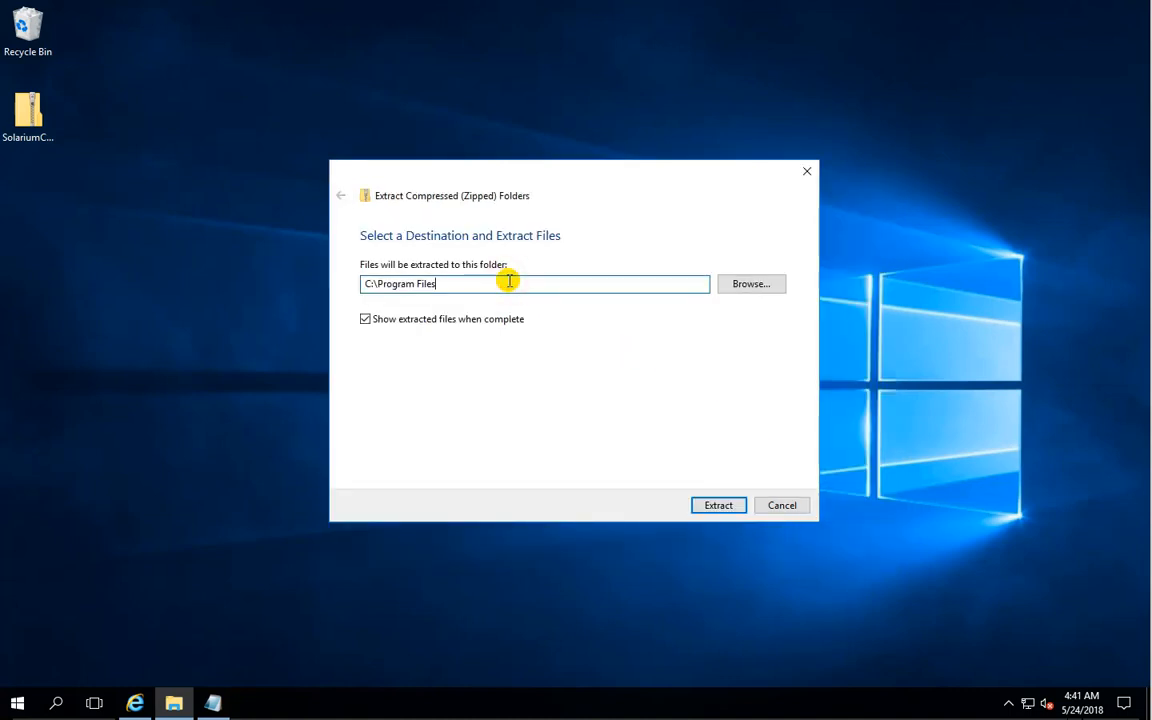
{"action": "type", "text": "\\Solarium"}
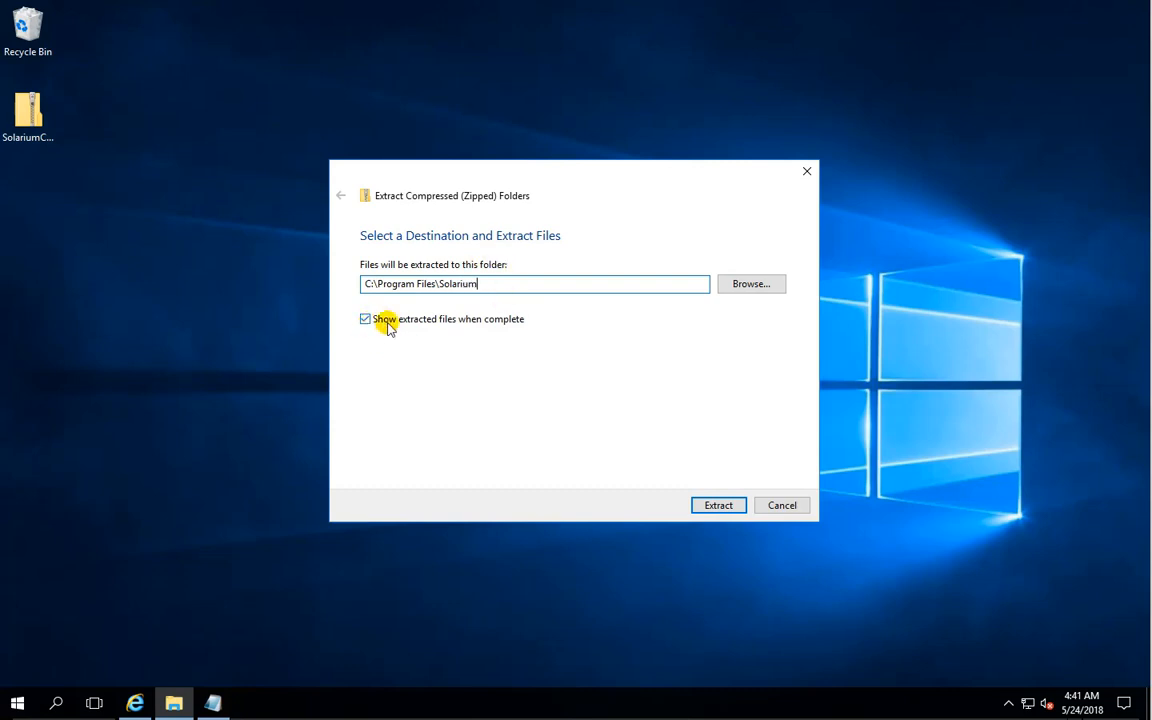
{"action": "left_click", "coordinate": [706, 504]}
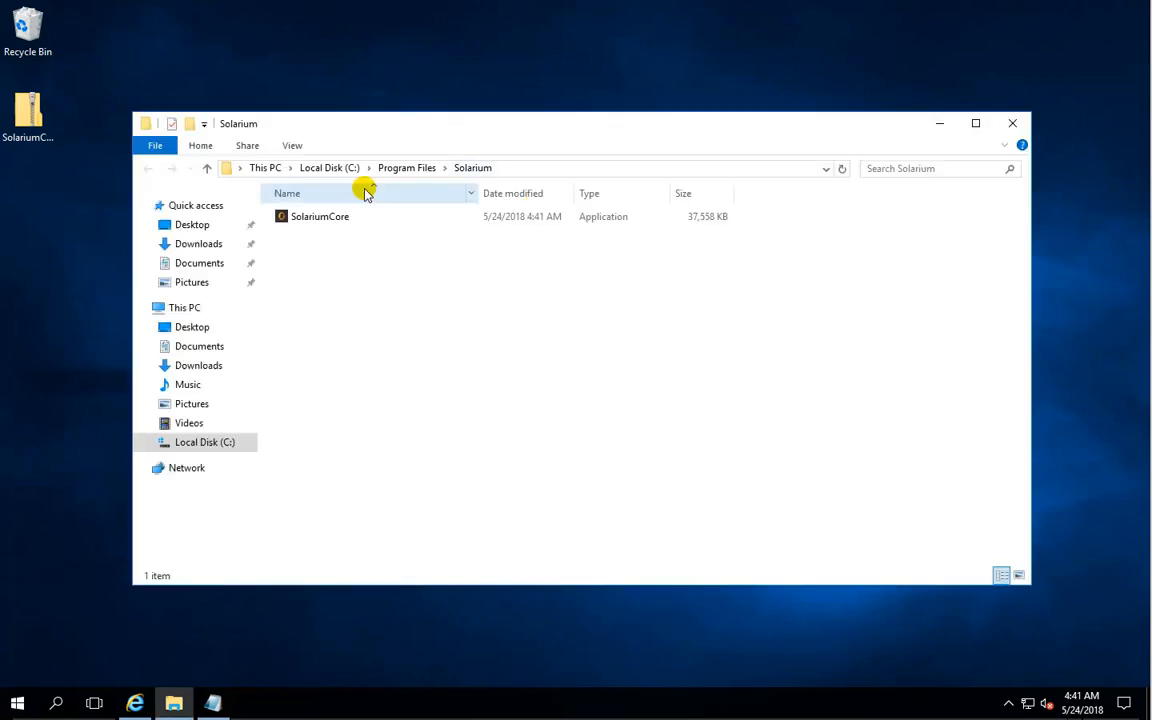
- Create a desktop shortcut to the SolariumCore application in the extracted Solarium folder
{"action": "right_click", "coordinate": [314, 221]}
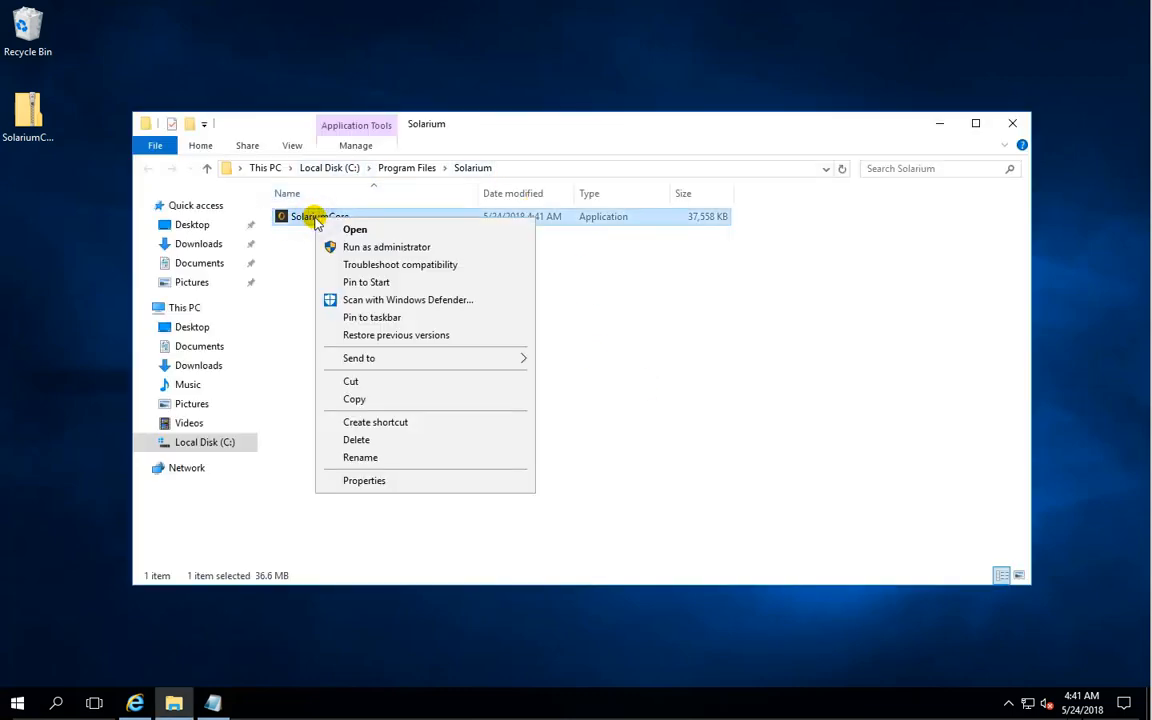
{"action": "left_click", "coordinate": [432, 358]}
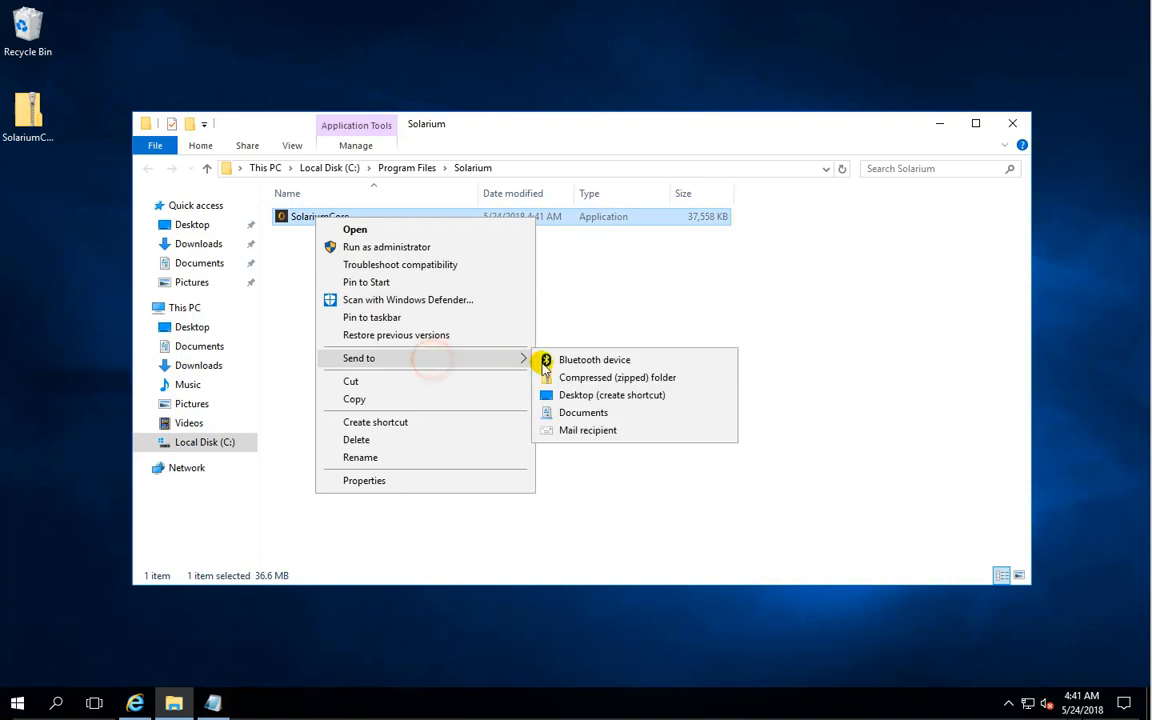
{"action": "left_click", "coordinate": [622, 396]}
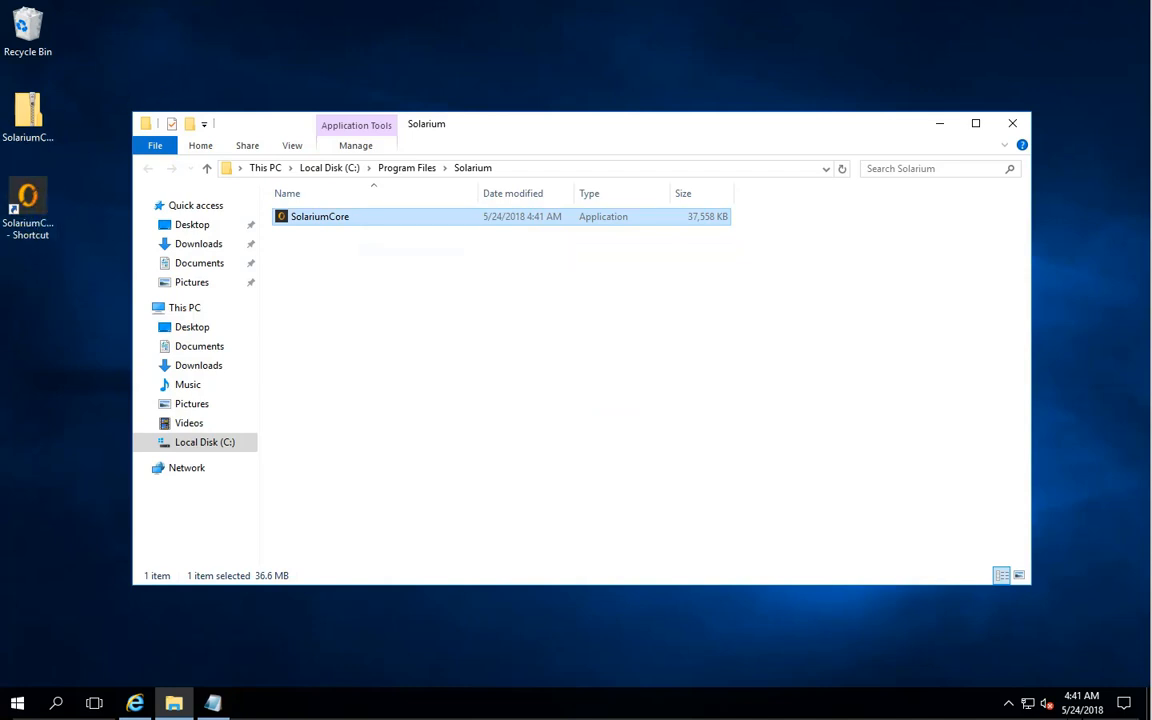
{"action": "left_click", "coordinate": [10, 708]}
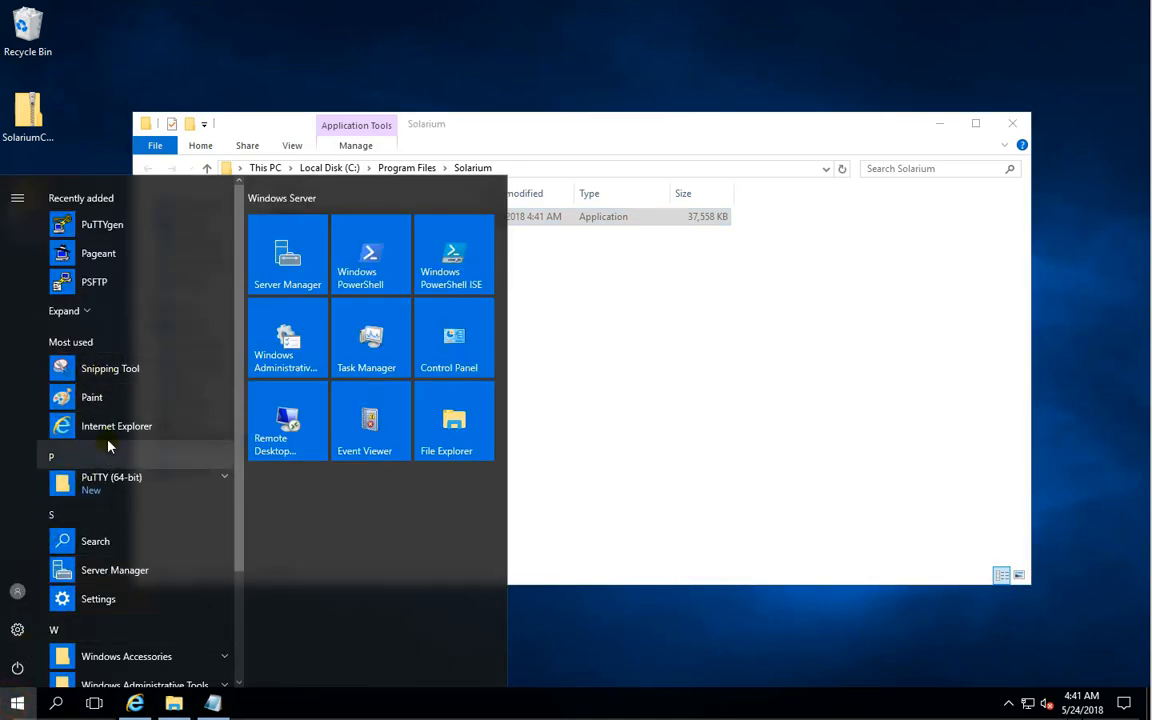
{"action": "left_click", "coordinate": [98, 157]}
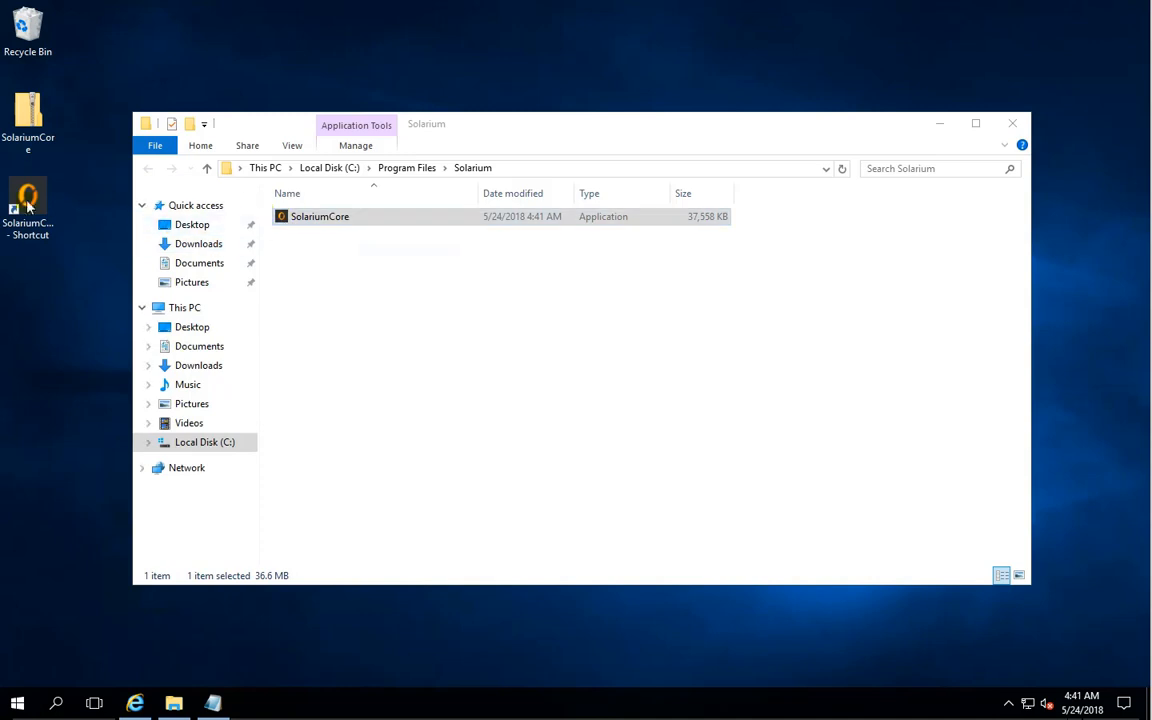
- Unblock the SolariumCore application in its file properties, apply the change, and close the Solarium folder
{"action": "right_click", "coordinate": [312, 218]}
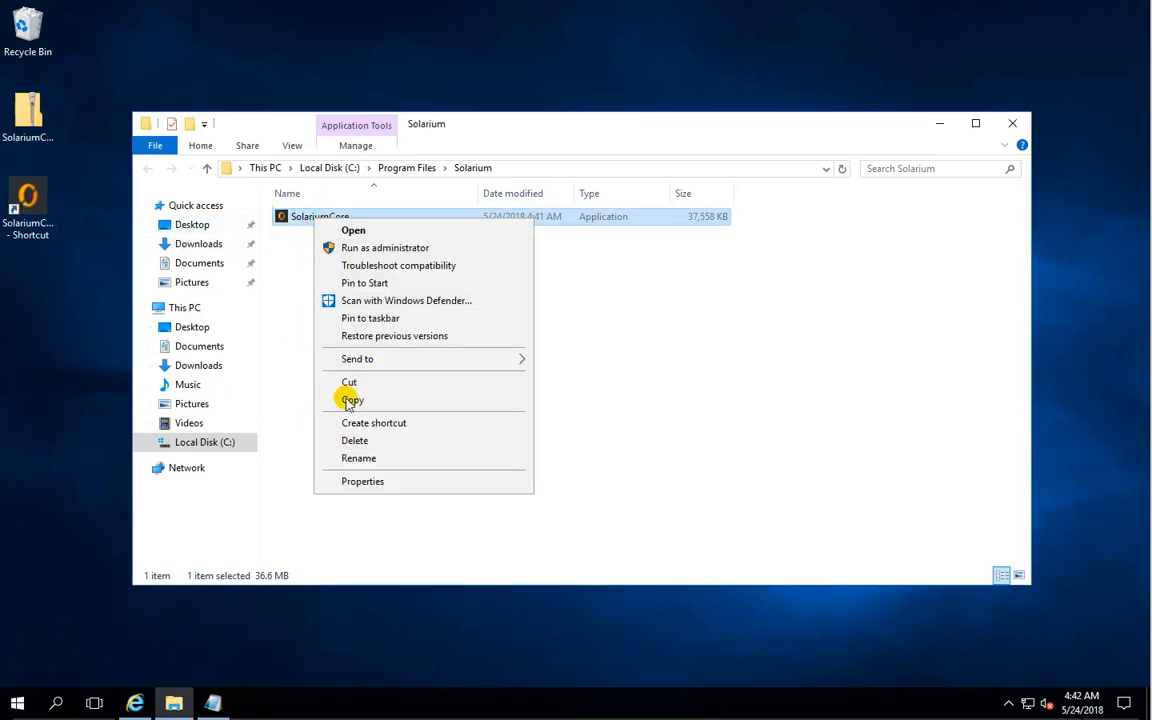
{"action": "left_click", "coordinate": [357, 481]}
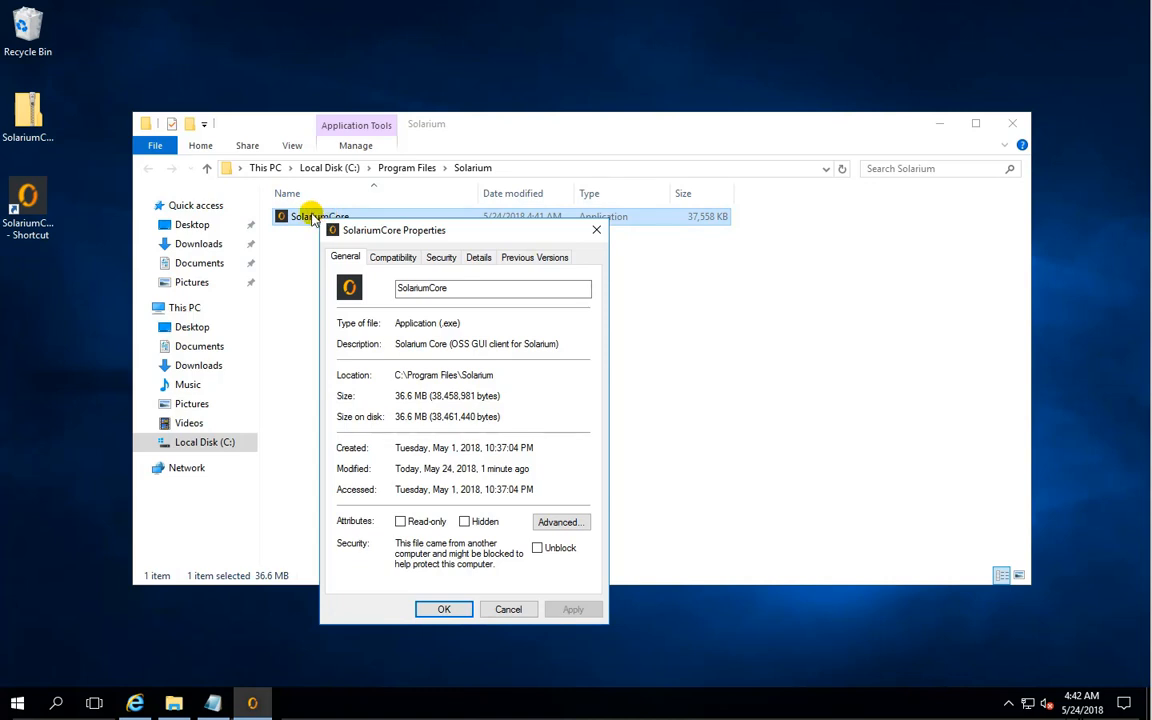
{"action": "left_click", "coordinate": [537, 549]}
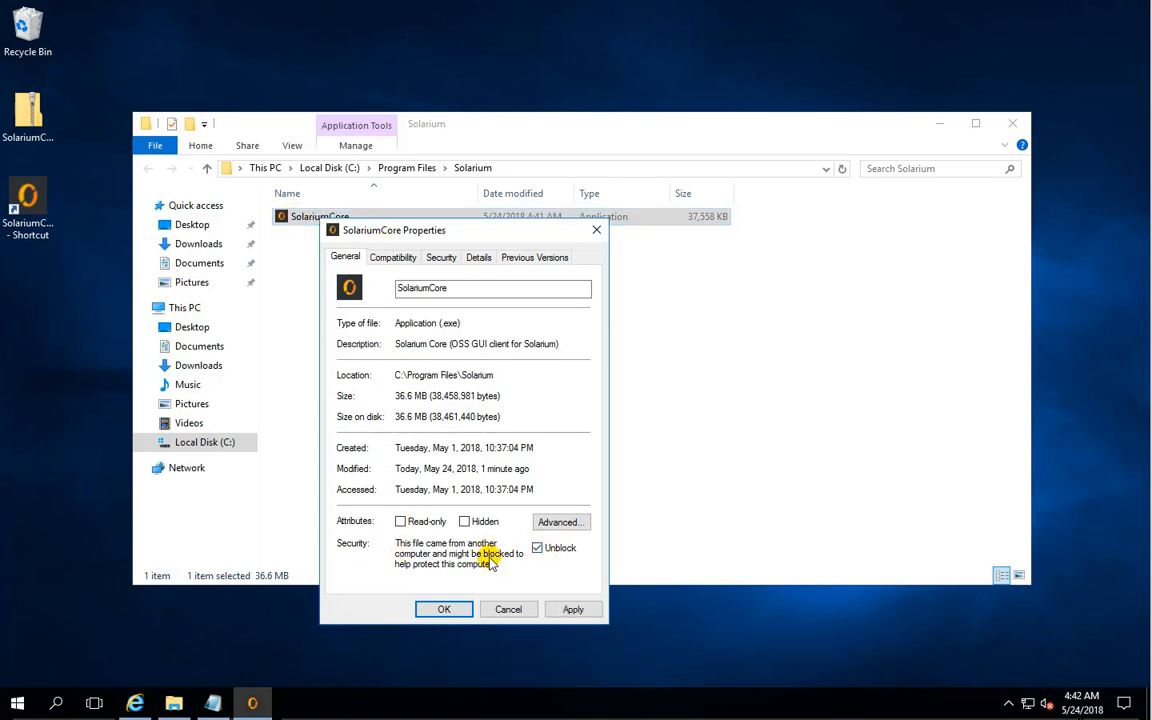
{"action": "left_click", "coordinate": [572, 609]}
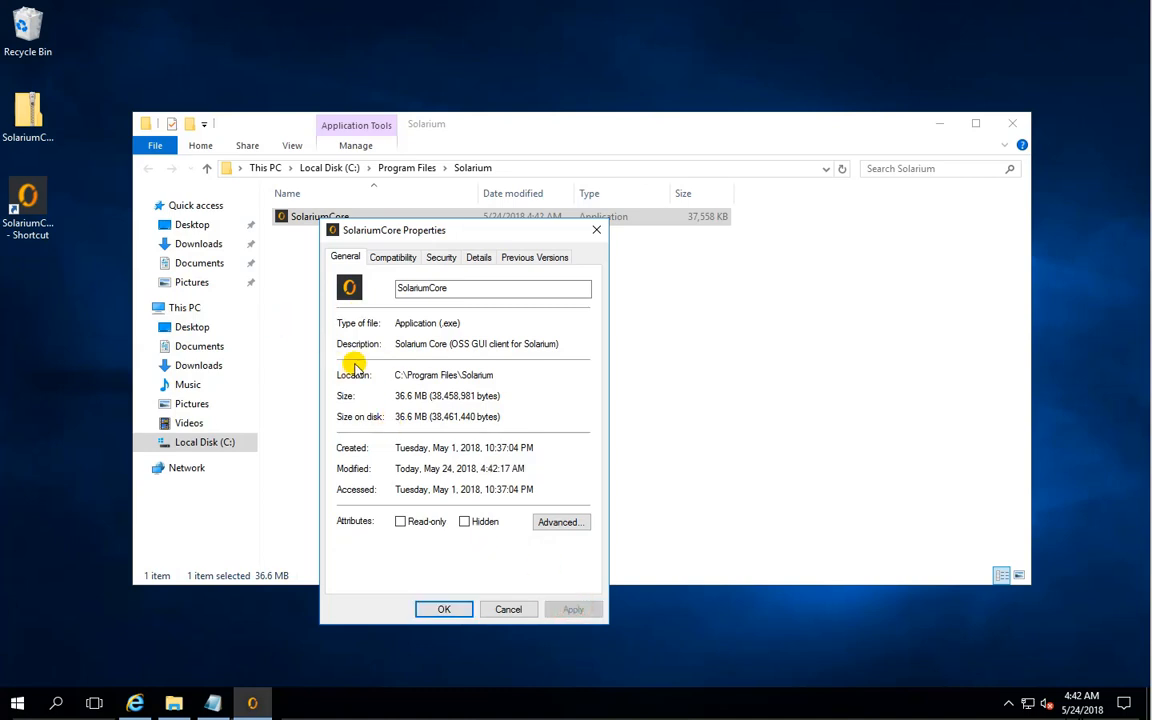
{"action": "left_click", "coordinate": [443, 608]}
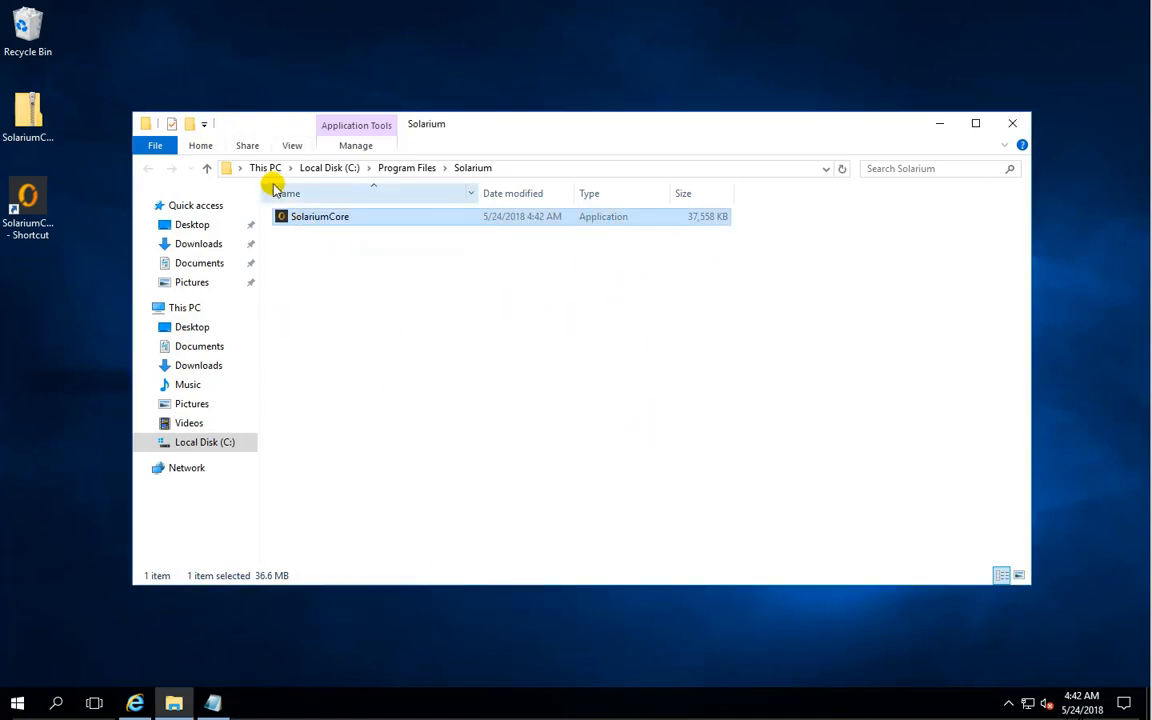
{"action": "left_click", "coordinate": [1012, 123]}
- Move the SolariumCore shortcut above the zip file on the desktop and launch the wallet with the default data directory
{"action": "left_click_drag", "start_coordinate": [12, 196], "coordinate": [34, 143]}
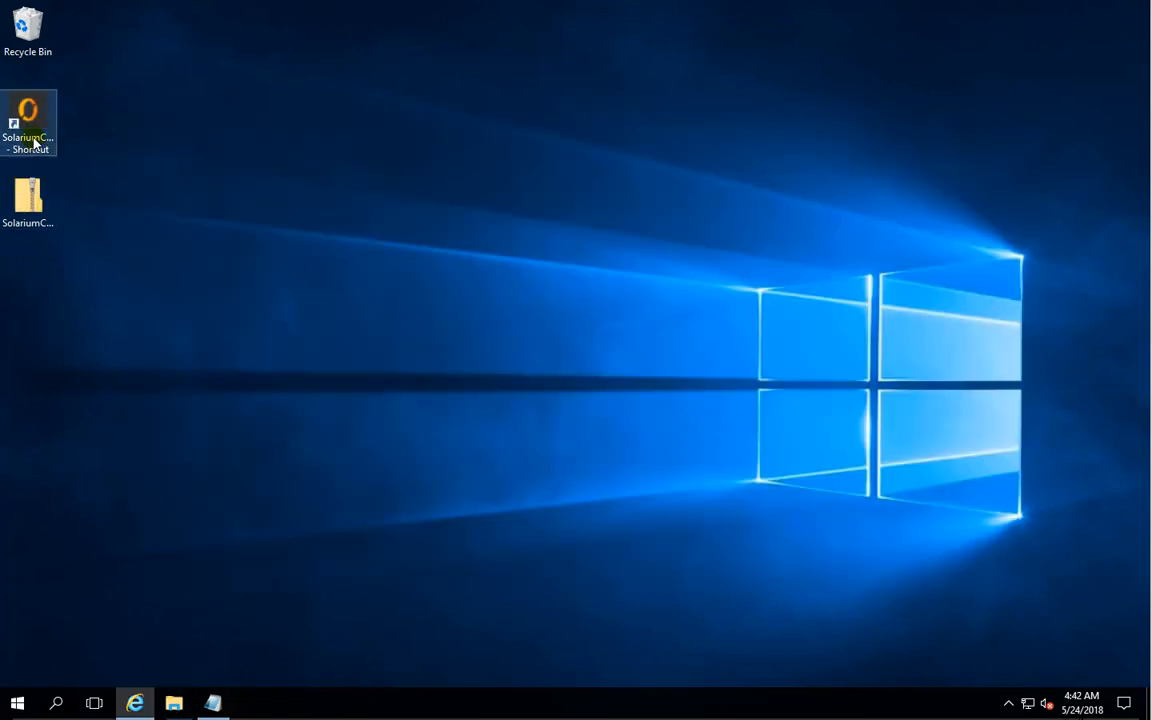
{"action": "left_click", "coordinate": [33, 127]}
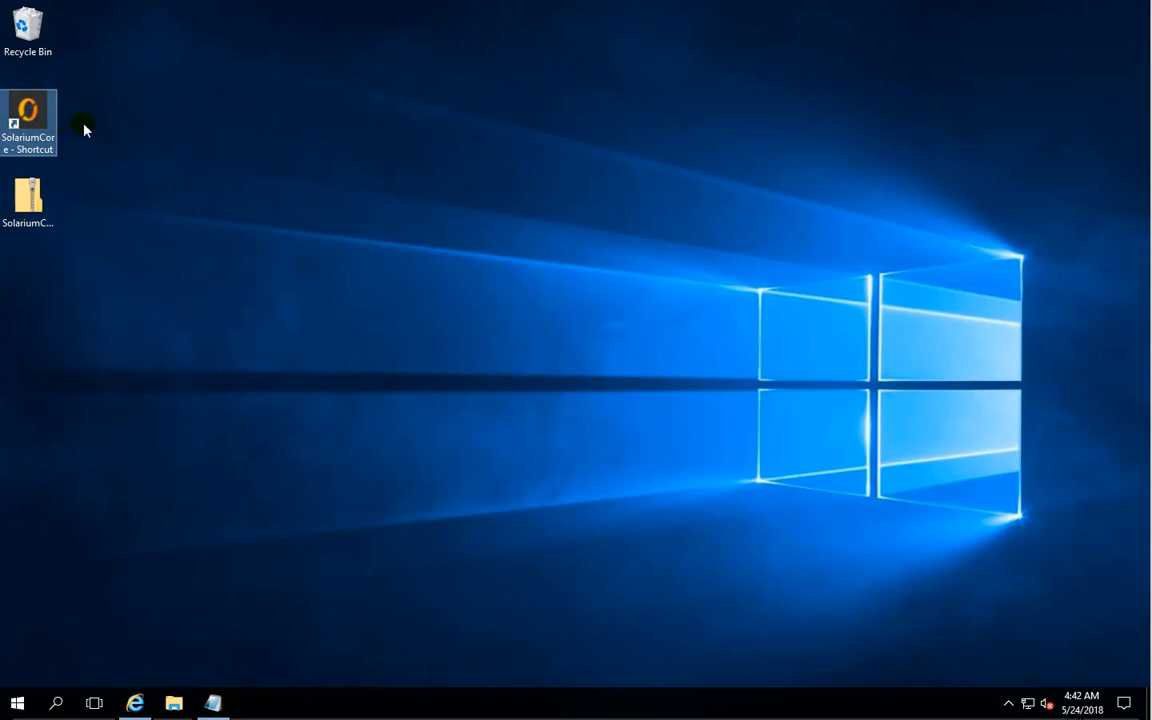
{"action": "double_click", "coordinate": [28, 117]}
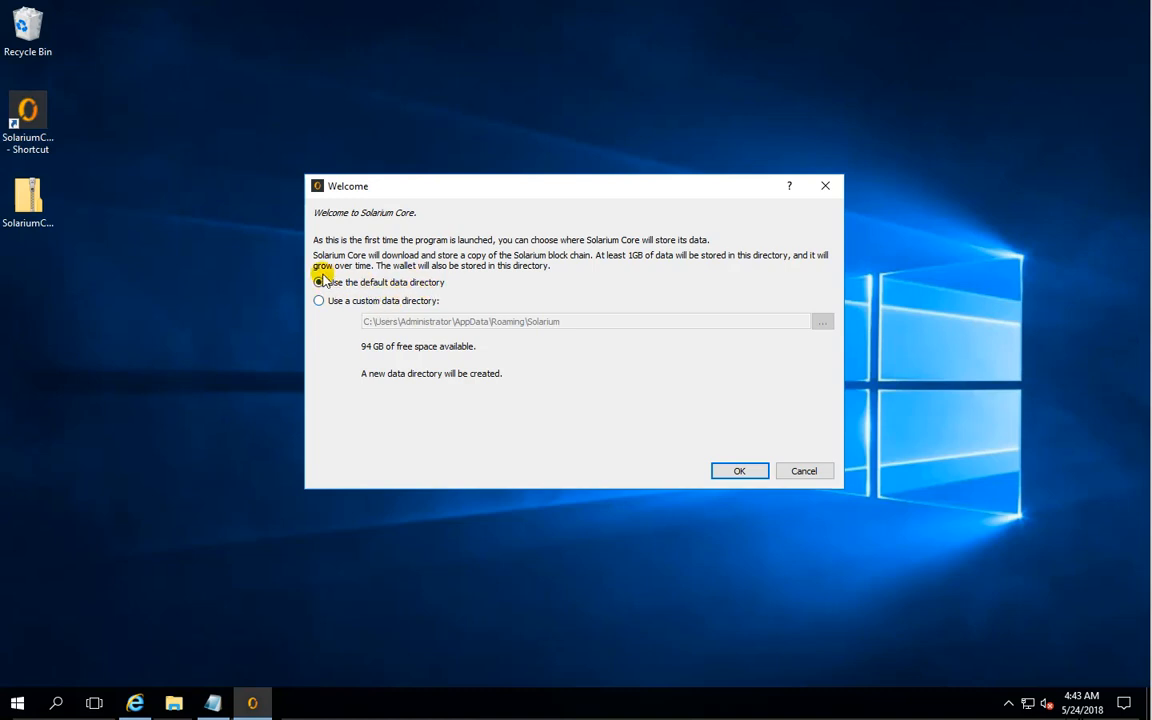
{"action": "left_click", "coordinate": [740, 470]}
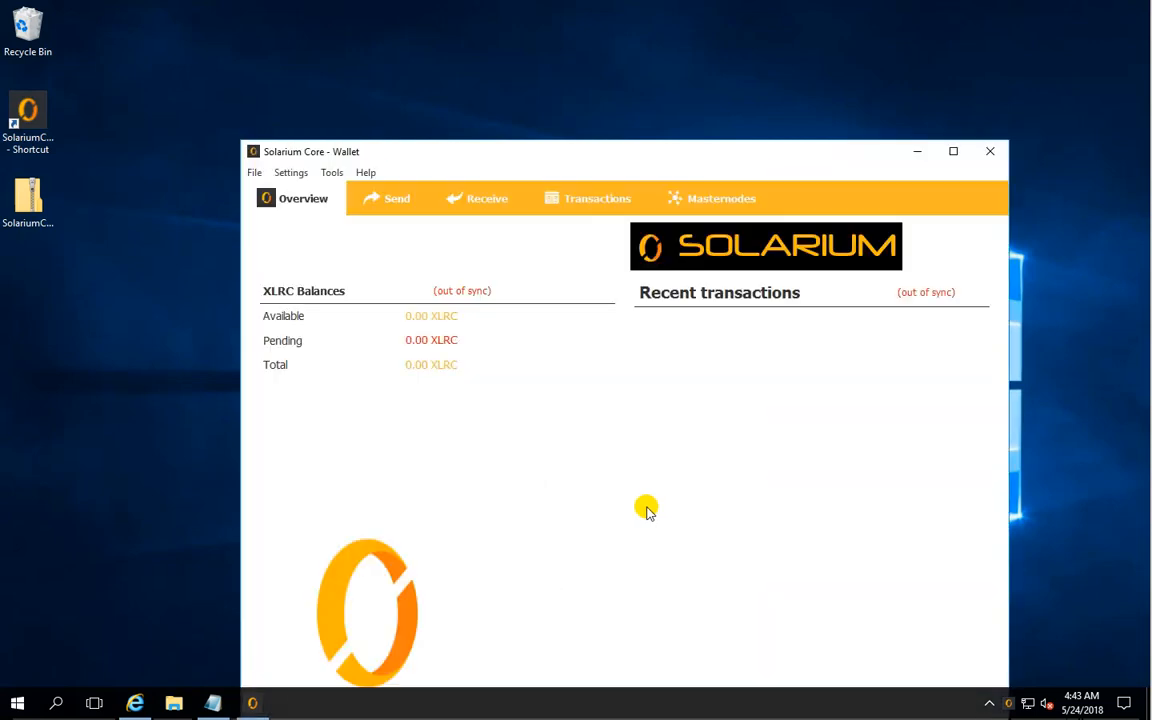
- Move the Solarium Core wallet window up so it fits fully on the desktop, and open its debug console
{"action": "left_click_drag", "start_coordinate": [639, 155], "coordinate": [595, 43]}
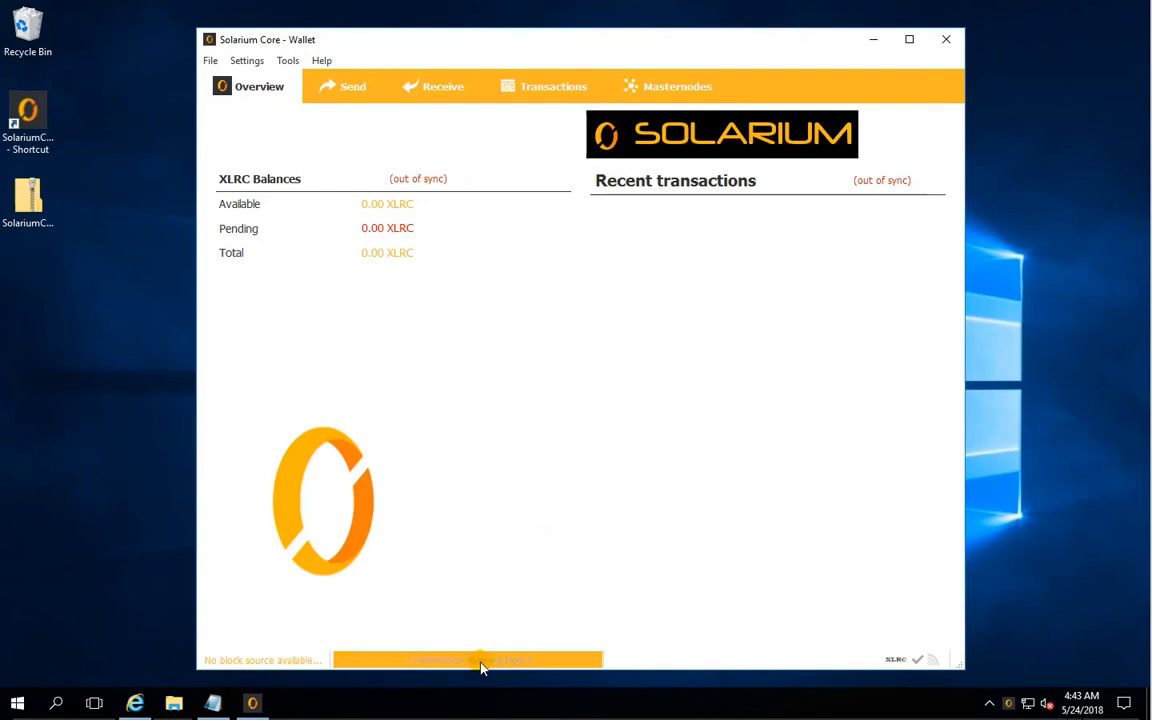
{"action": "mouse_move", "coordinate": [481, 667]}
{"action": "mouse_move", "coordinate": [515, 662]}
{"action": "left_click", "coordinate": [289, 61]}
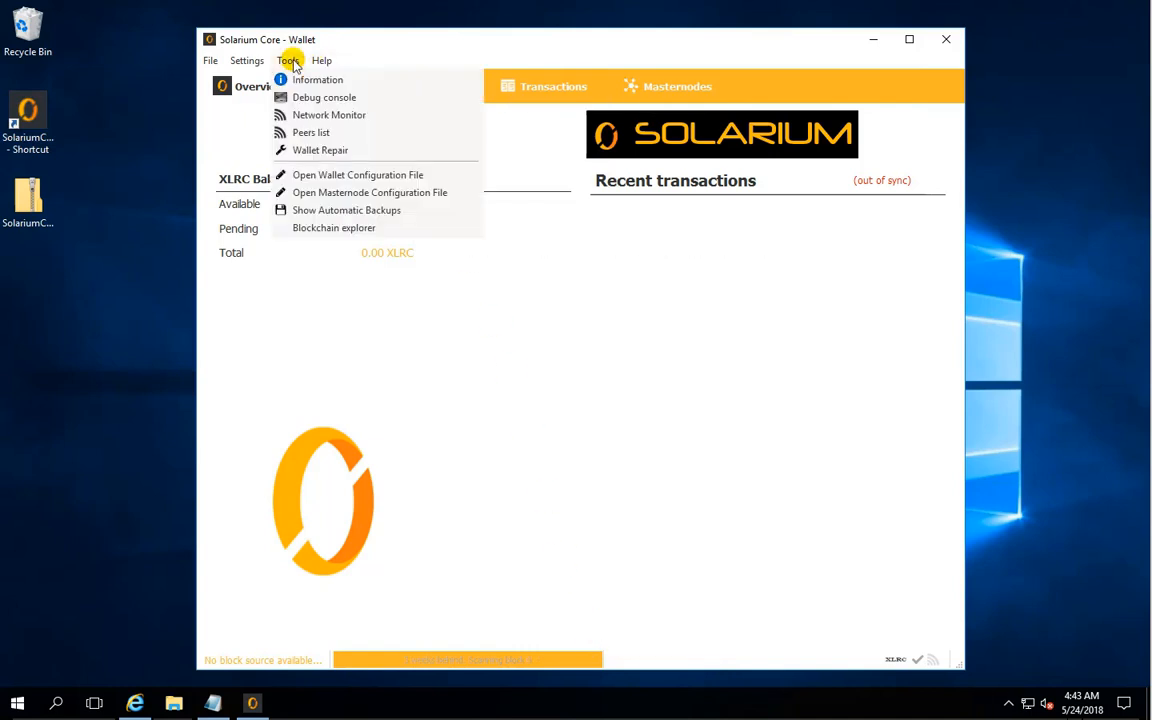
{"action": "left_click", "coordinate": [301, 97]}
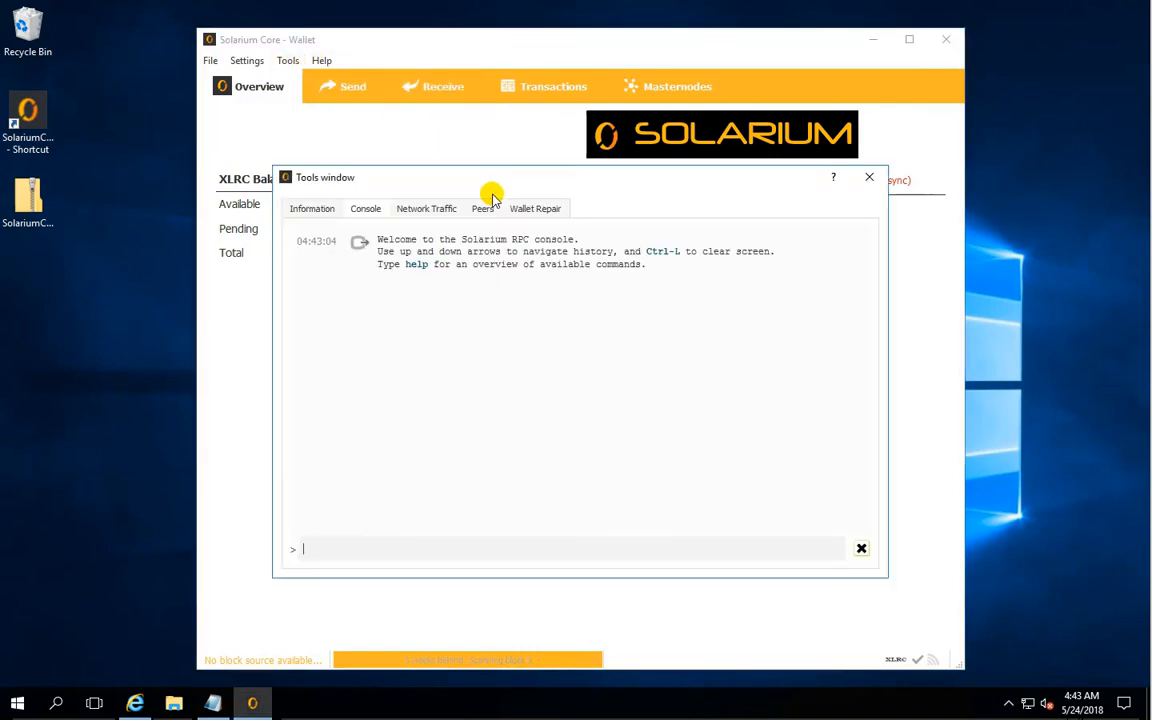
- Check the wallet's network connections and current number of blocks in its information, and close the Tools window
{"action": "left_click", "coordinate": [318, 212]}
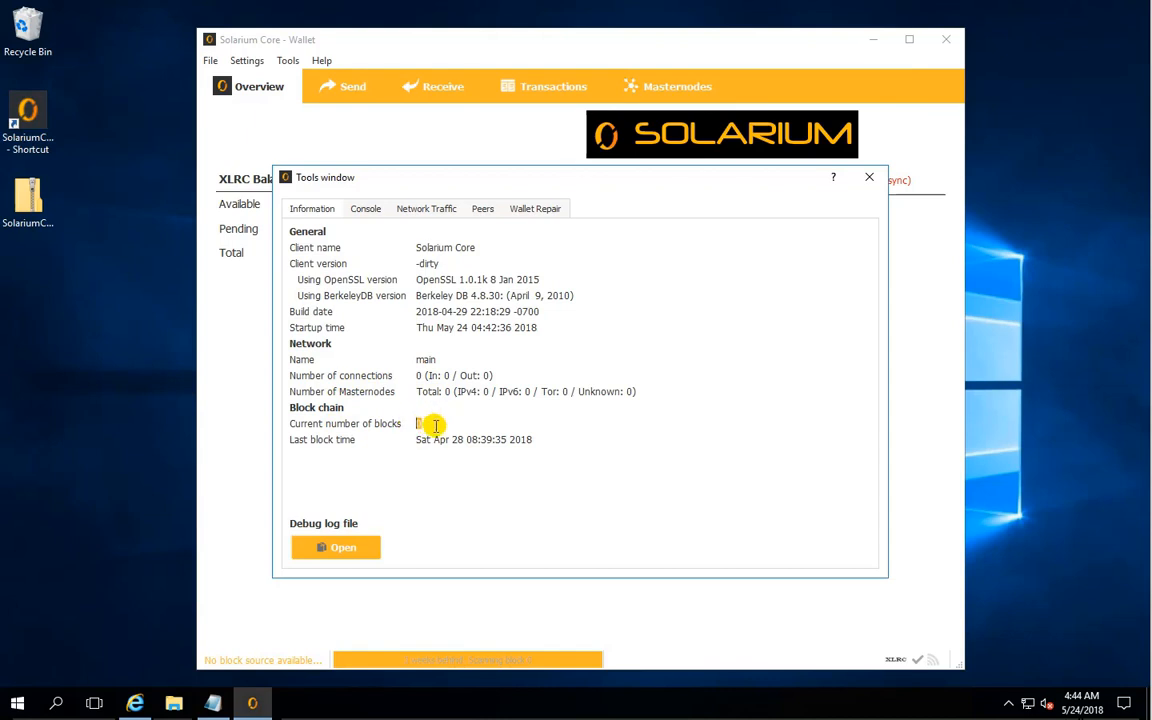
{"action": "left_click", "coordinate": [435, 427]}
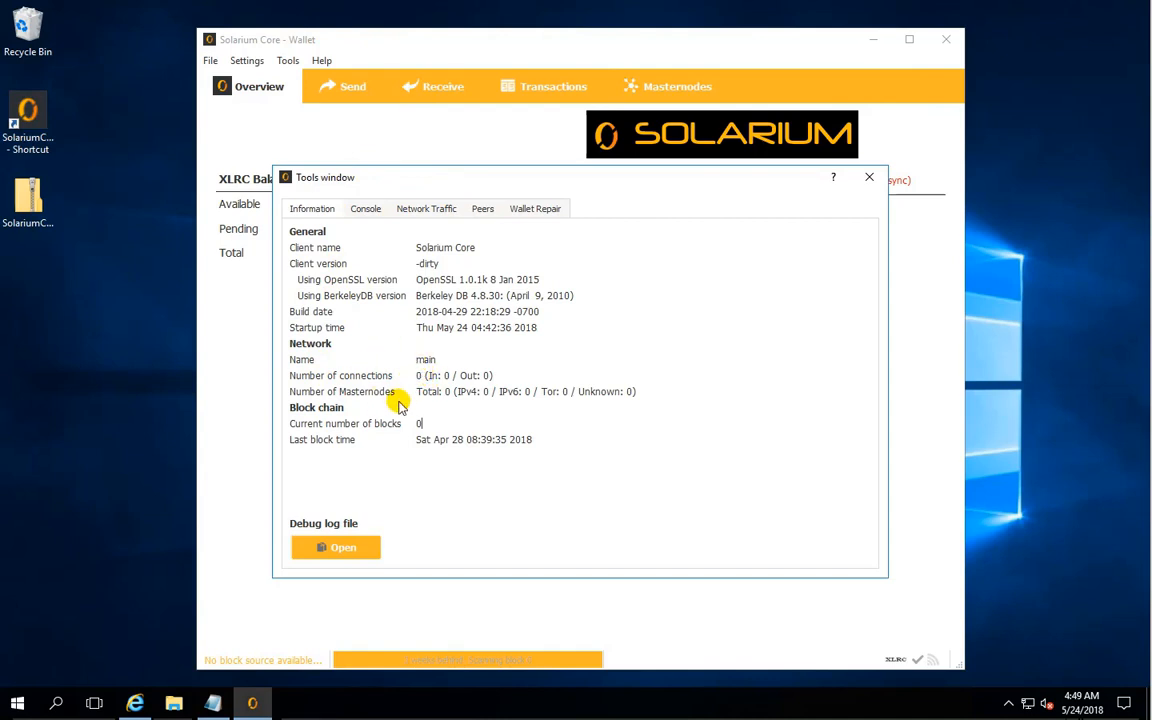
{"action": "left_click", "coordinate": [870, 179]}
- Open the wallet configuration file in Notepad and move its window toward the middle of the desktop
{"action": "left_click", "coordinate": [288, 61]}
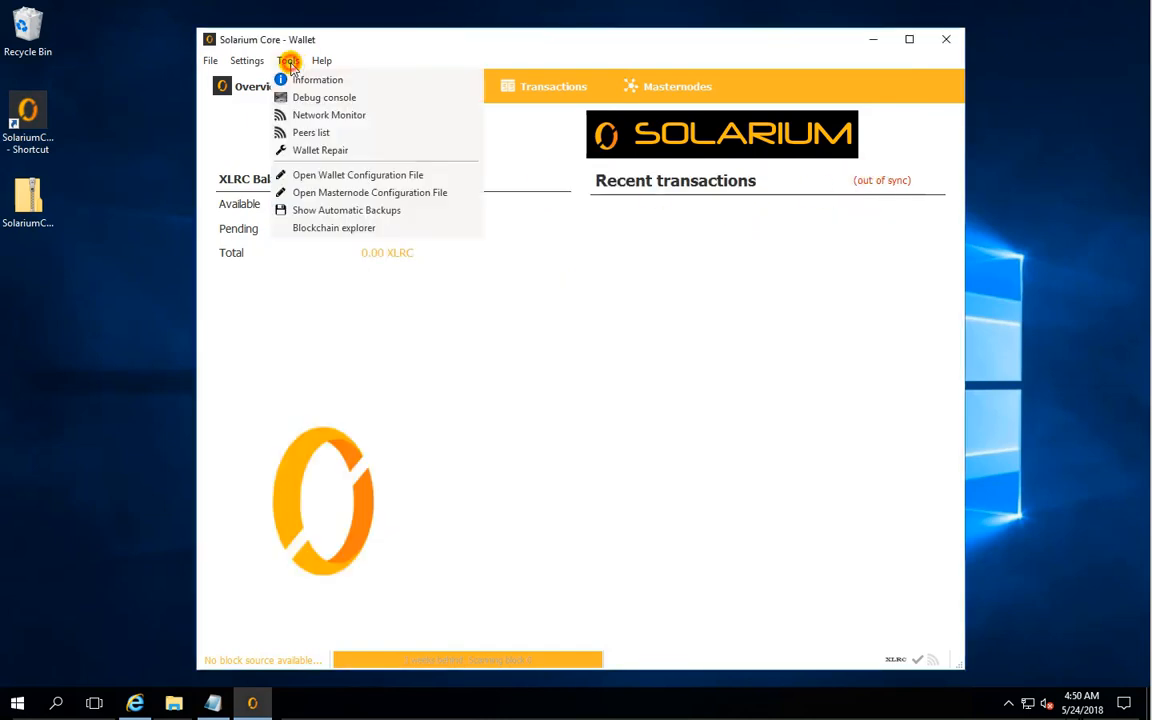
{"action": "left_click", "coordinate": [330, 177]}
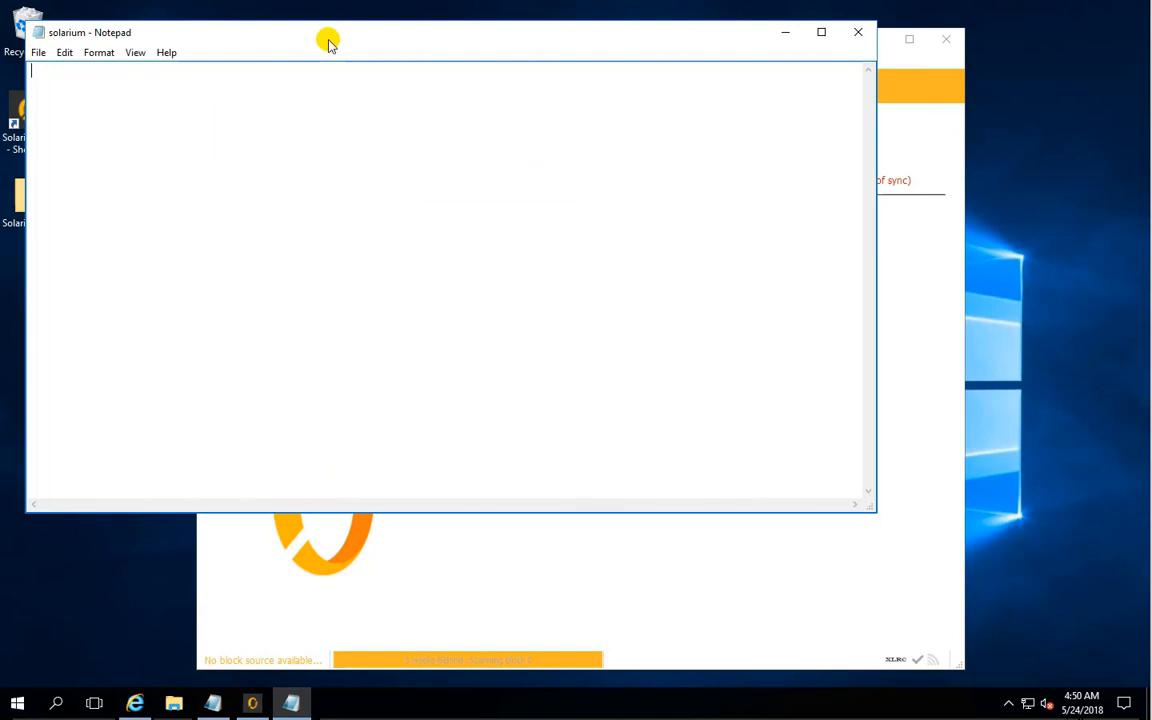
{"action": "left_click_drag", "start_coordinate": [330, 43], "coordinate": [460, 151]}
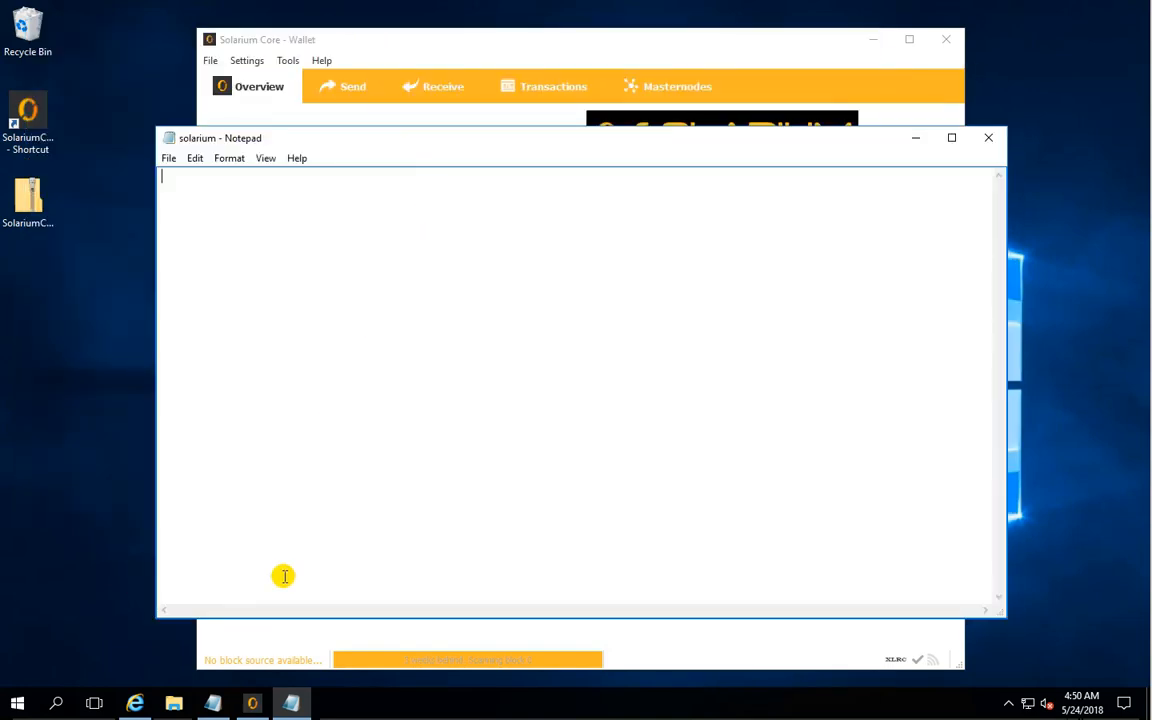
- Copy all the addnode lines from the end of the untitled setup notes and minimize the notes
{"action": "left_click", "coordinate": [226, 705]}
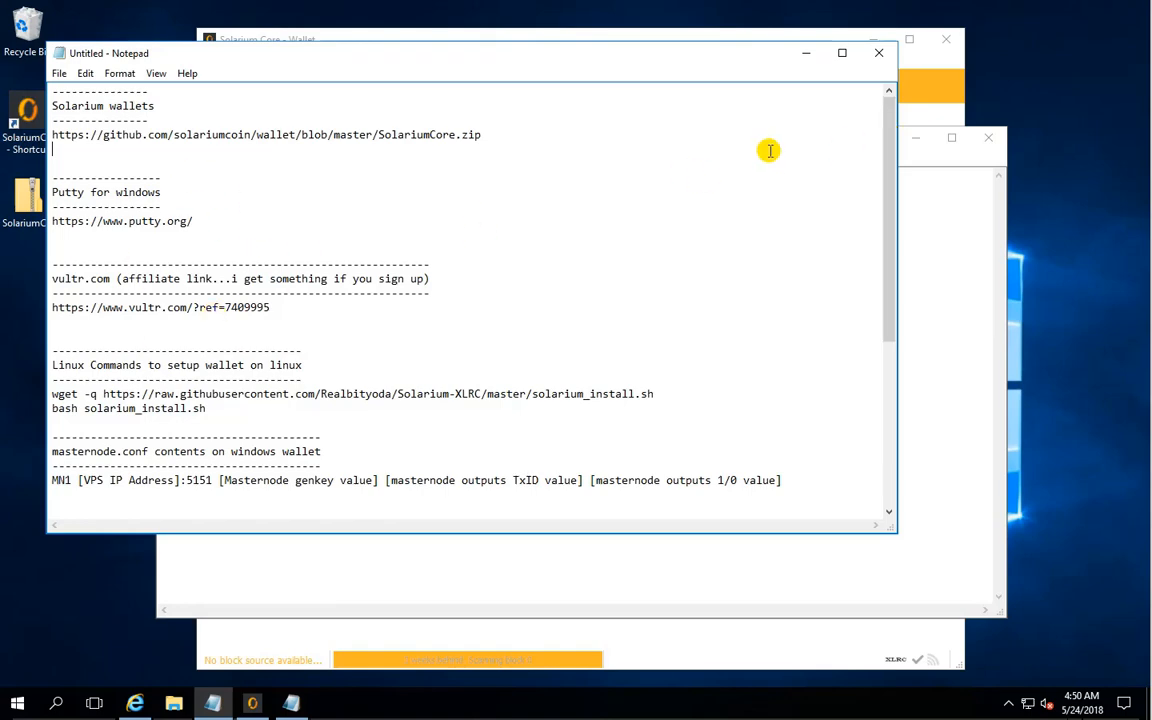
{"action": "left_click_drag", "start_coordinate": [891, 141], "coordinate": [864, 435]}
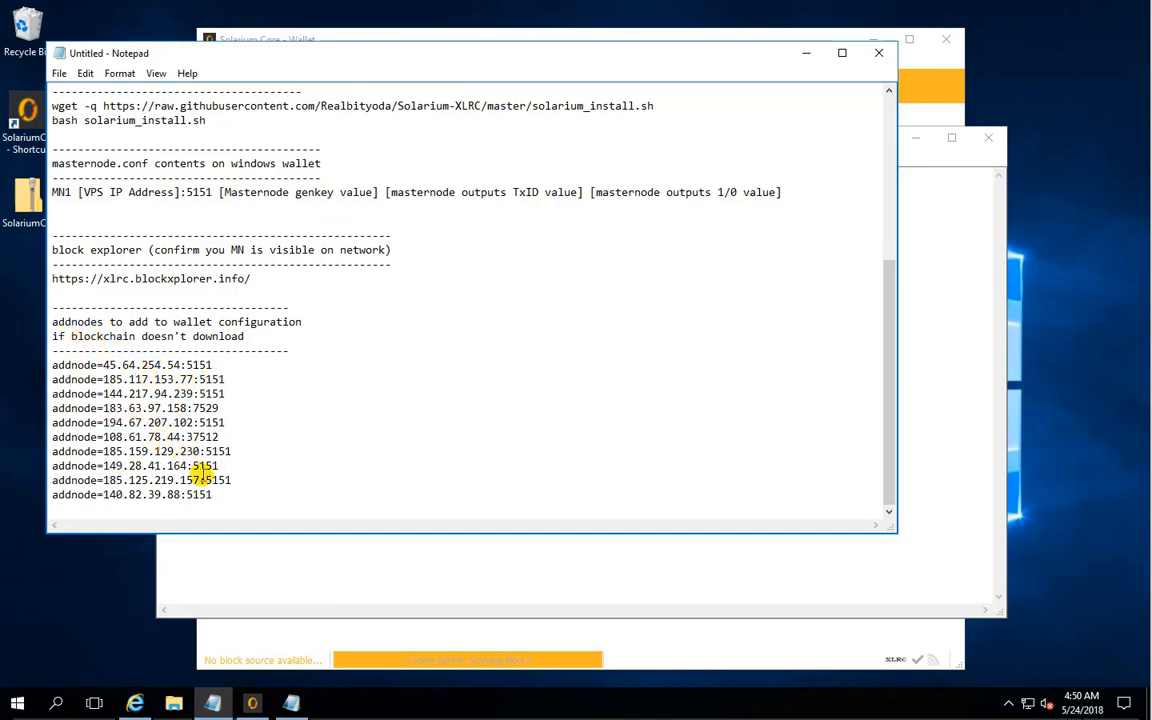
{"action": "left_click_drag", "start_coordinate": [214, 496], "coordinate": [50, 370]}
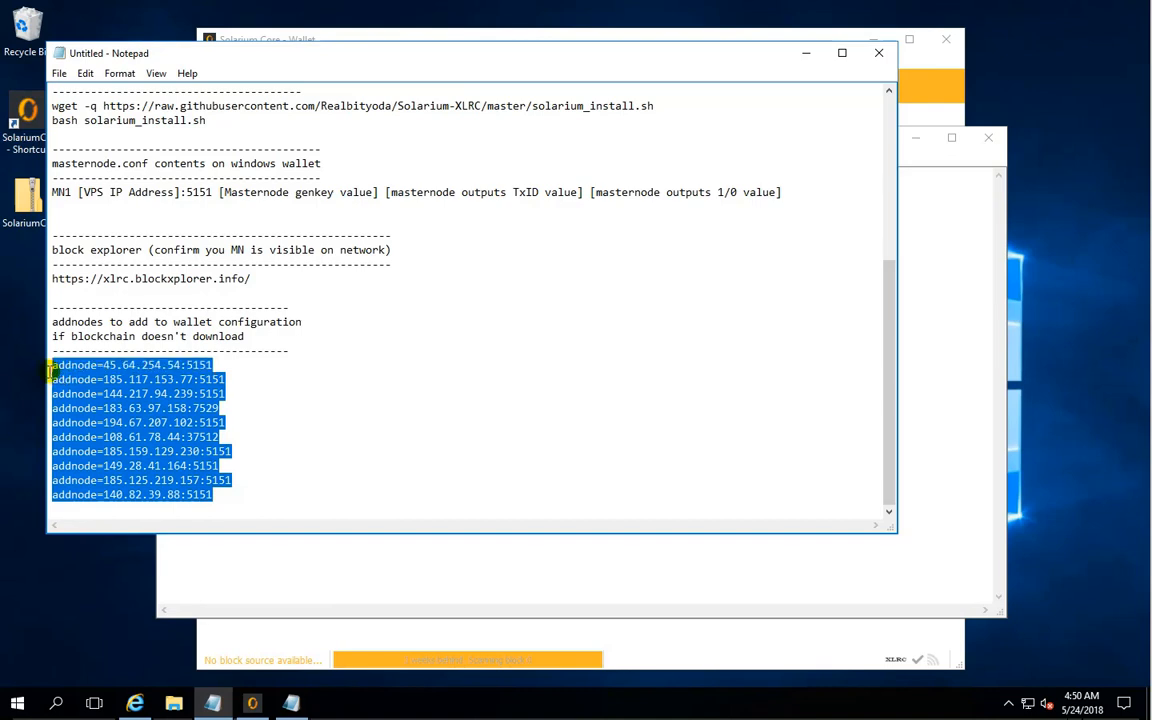
{"action": "right_click", "coordinate": [80, 380]}
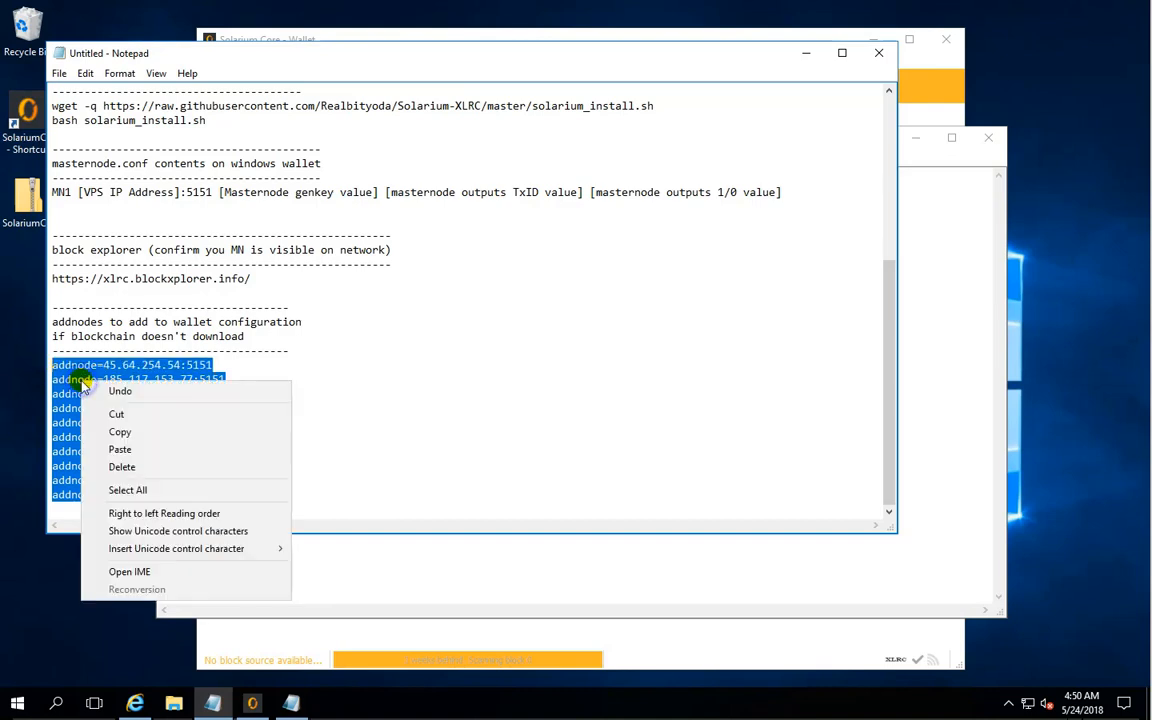
{"action": "left_click", "coordinate": [133, 436]}
{"action": "left_click", "coordinate": [806, 53]}
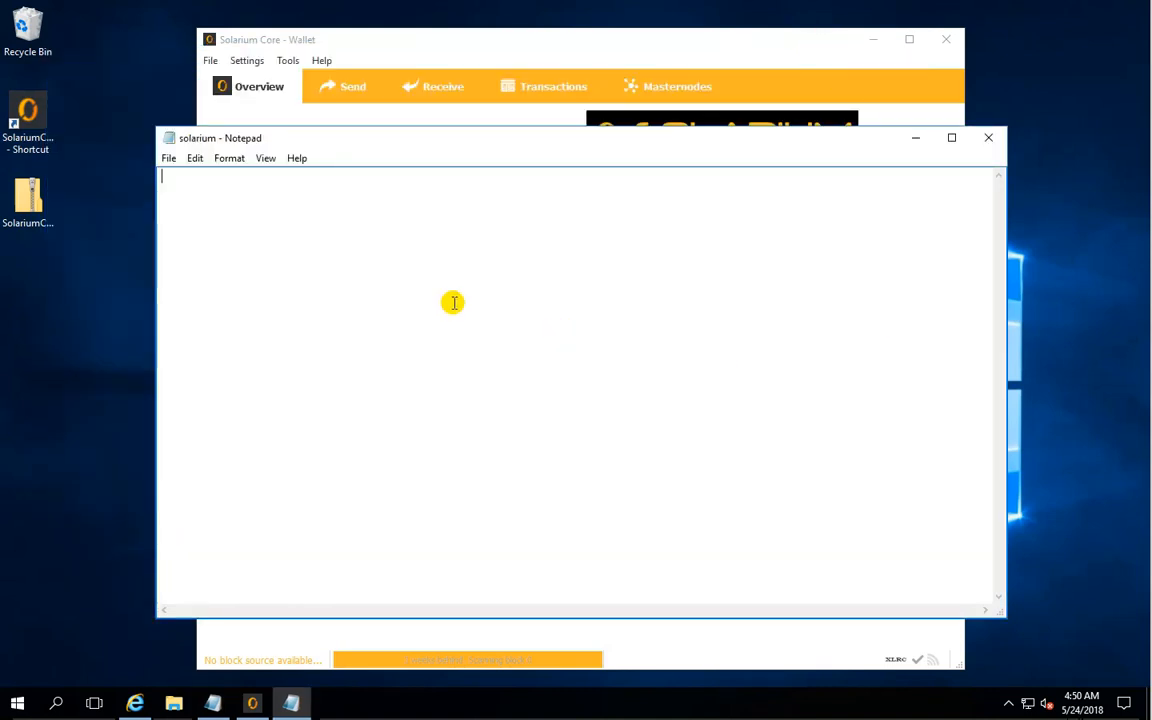
- Paste the copied addnode lines into the empty solarium configuration file, save it and close it
{"action": "right_click", "coordinate": [385, 238]}
{"action": "left_click", "coordinate": [425, 306]}
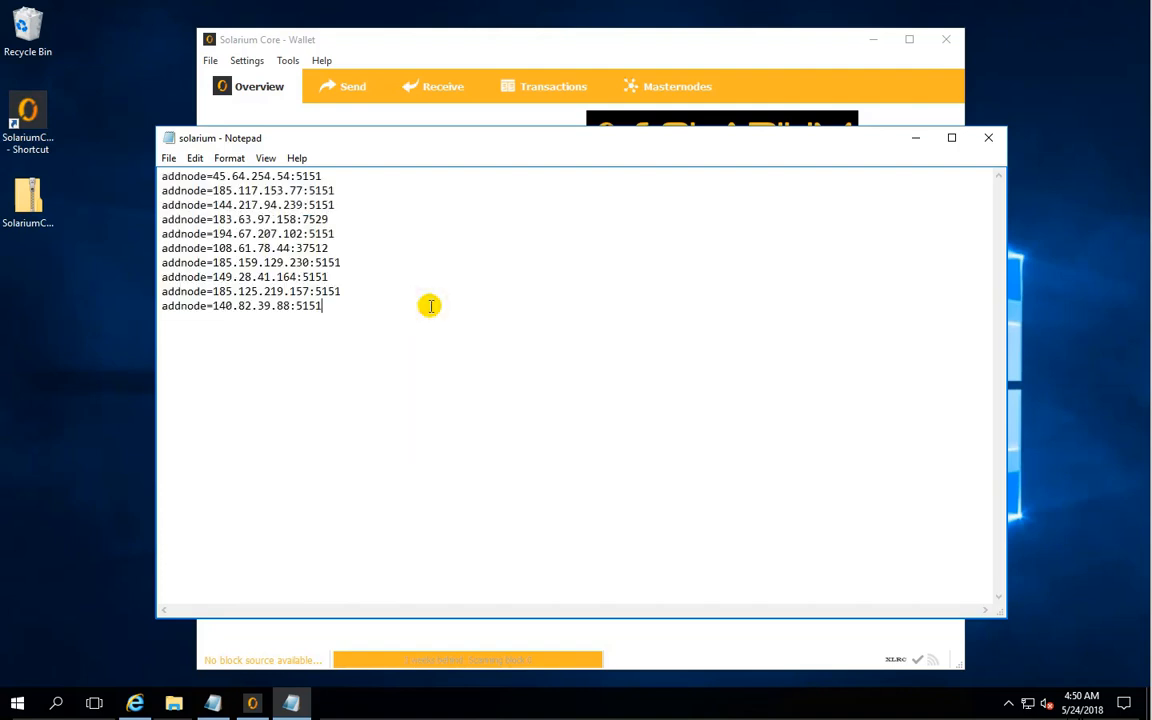
{"action": "left_click", "coordinate": [169, 158]}
{"action": "left_click", "coordinate": [178, 211]}
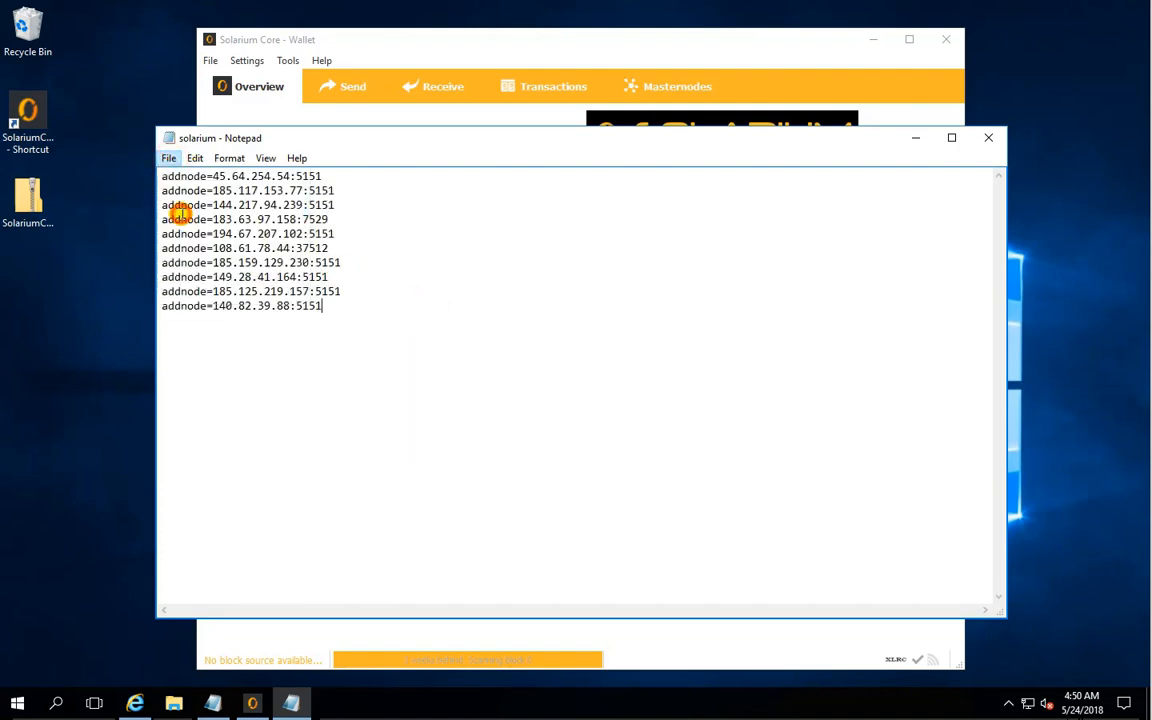
{"action": "left_click", "coordinate": [169, 158]}
{"action": "left_click", "coordinate": [195, 290]}
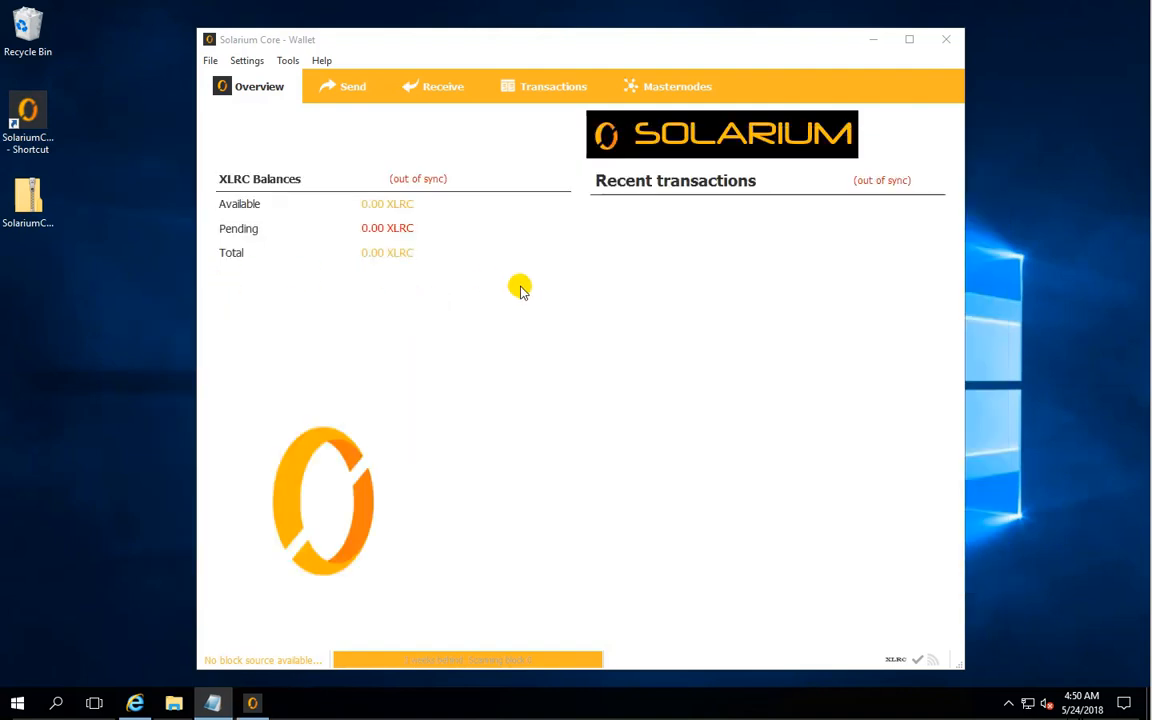
- Exit the Solarium Core wallet and relaunch it from its desktop shortcut
{"action": "left_click", "coordinate": [210, 61]}
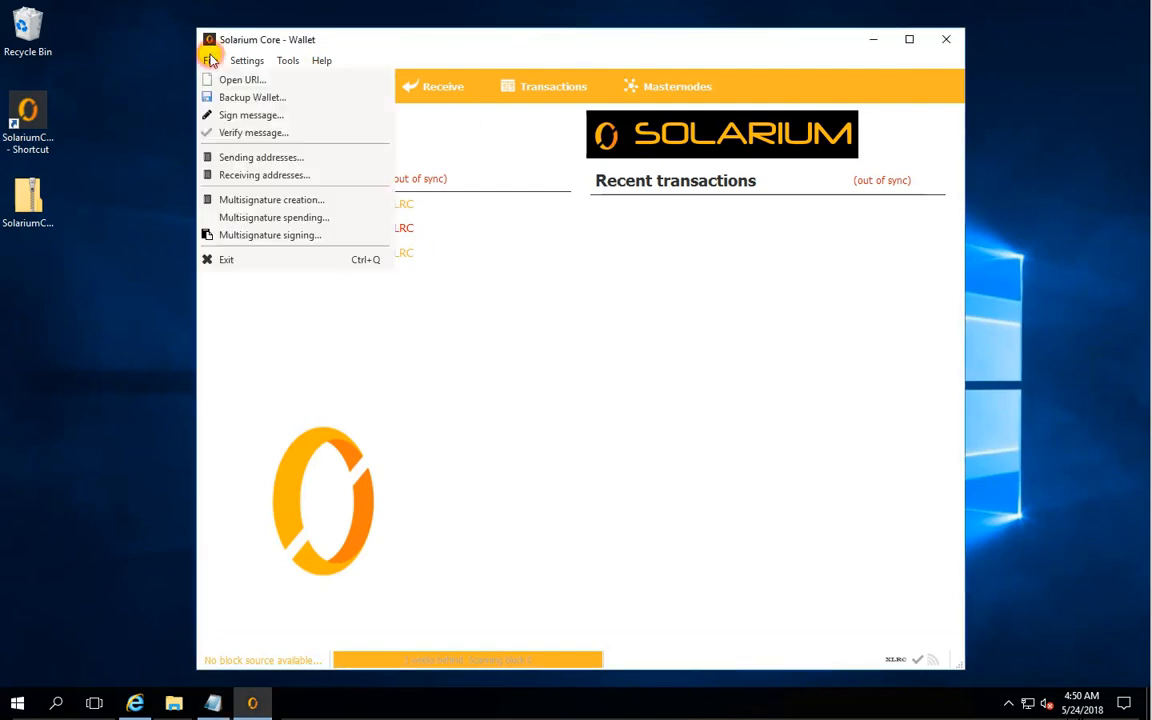
{"action": "left_click", "coordinate": [255, 263]}
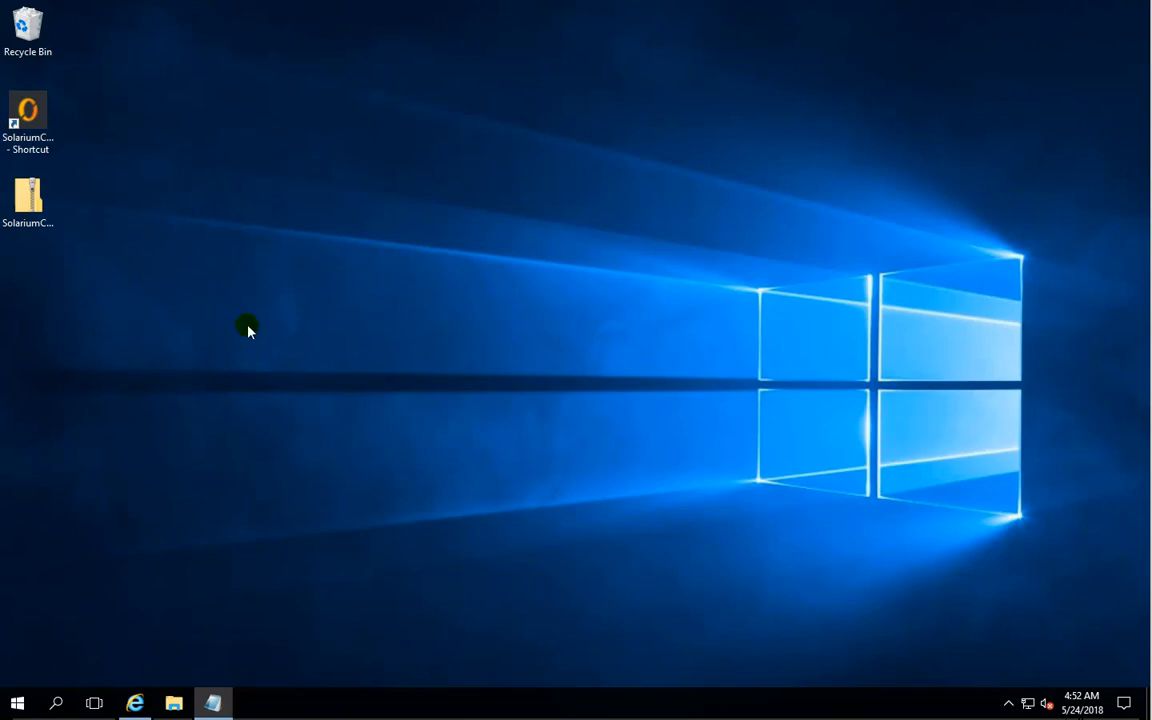
{"action": "double_click", "coordinate": [43, 118]}
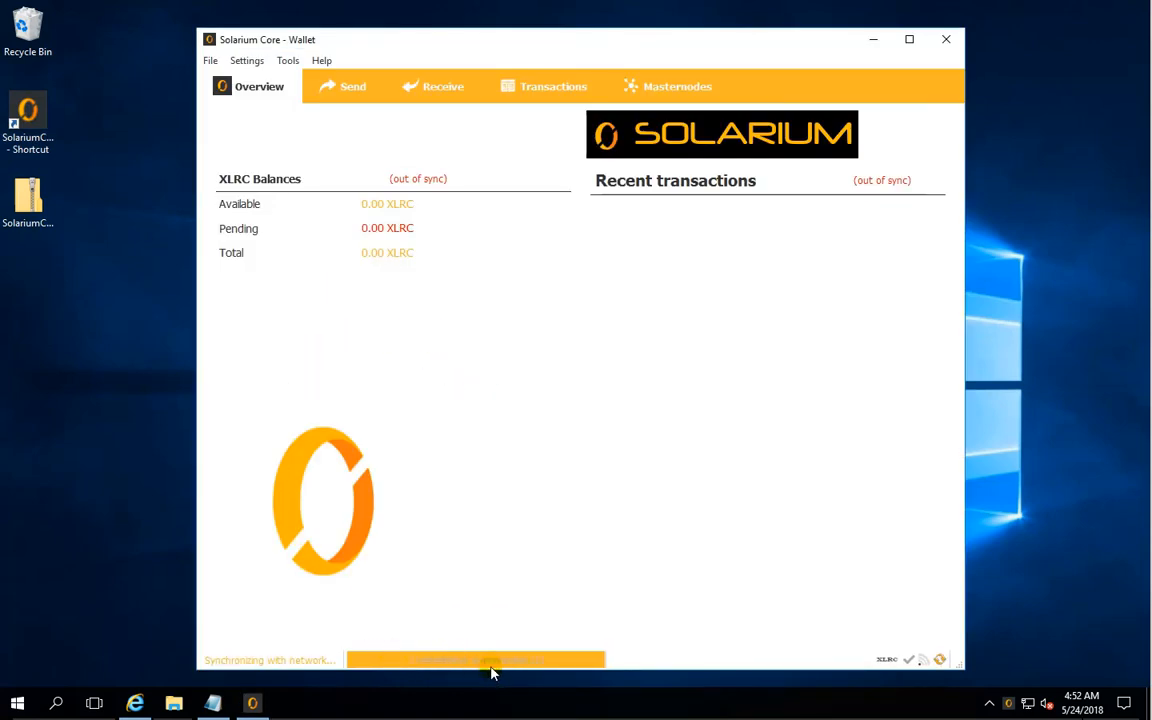
- Check the synchronization progress, network connections and block count of the restarted wallet, and close the Tools window
{"action": "mouse_move", "coordinate": [494, 666]}
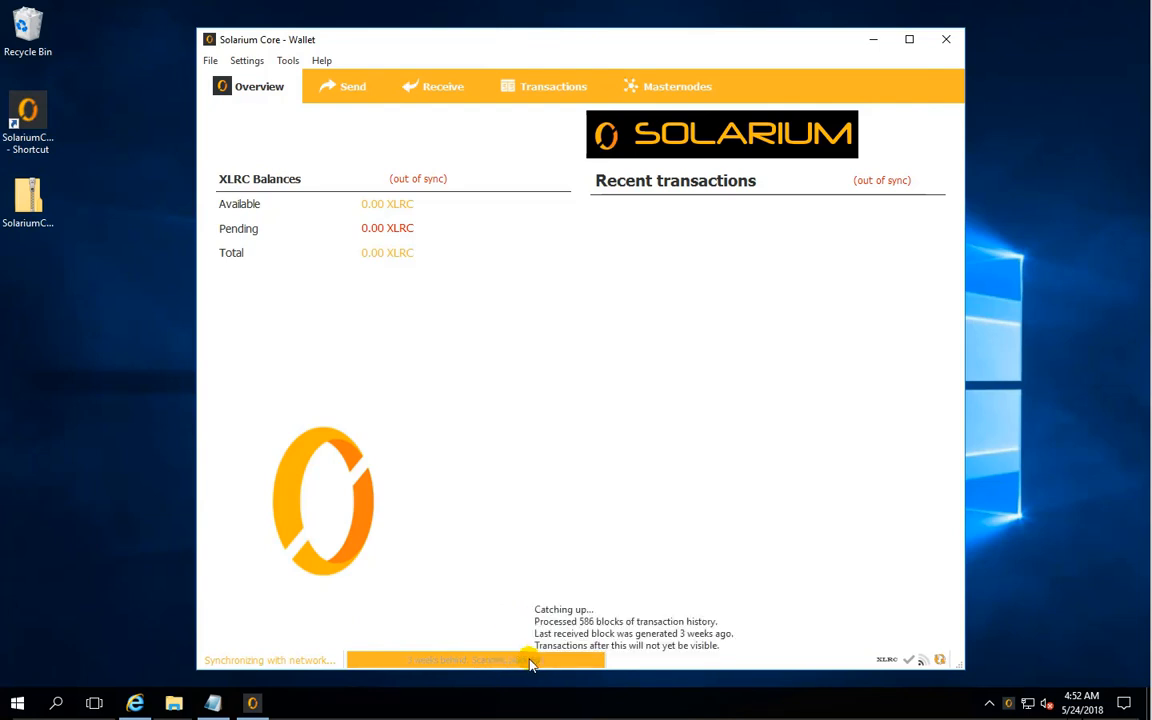
{"action": "left_click", "coordinate": [318, 61]}
{"action": "mouse_move", "coordinate": [283, 58]}
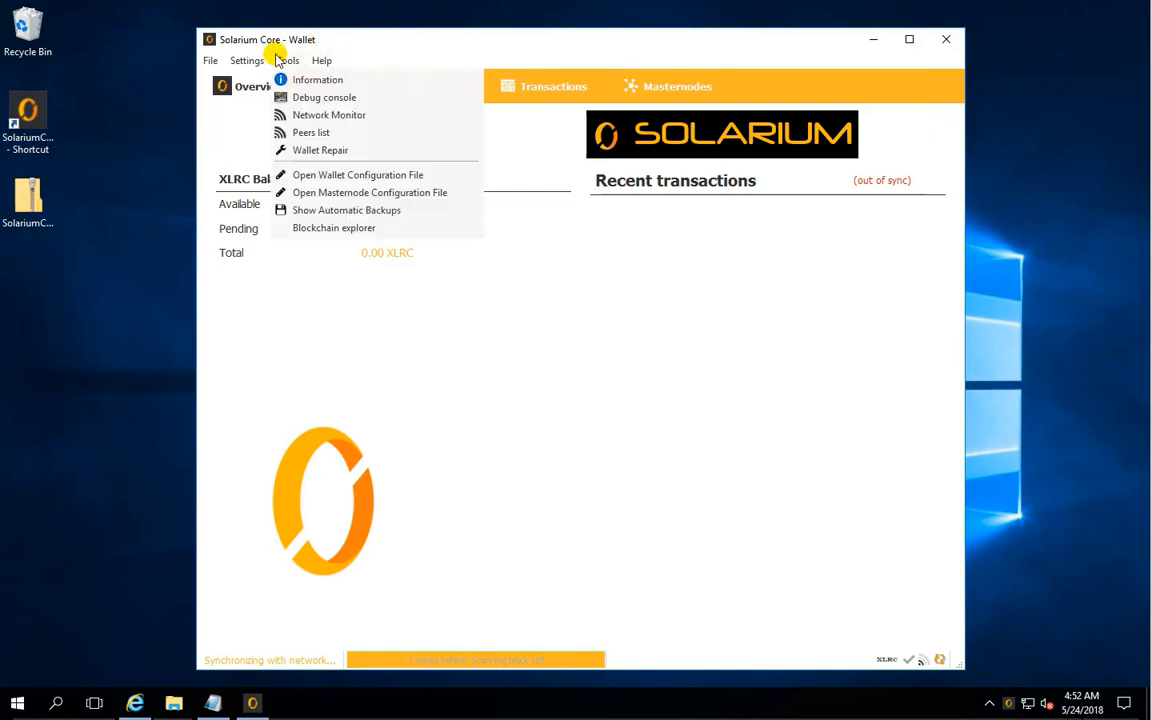
{"action": "left_click", "coordinate": [285, 95]}
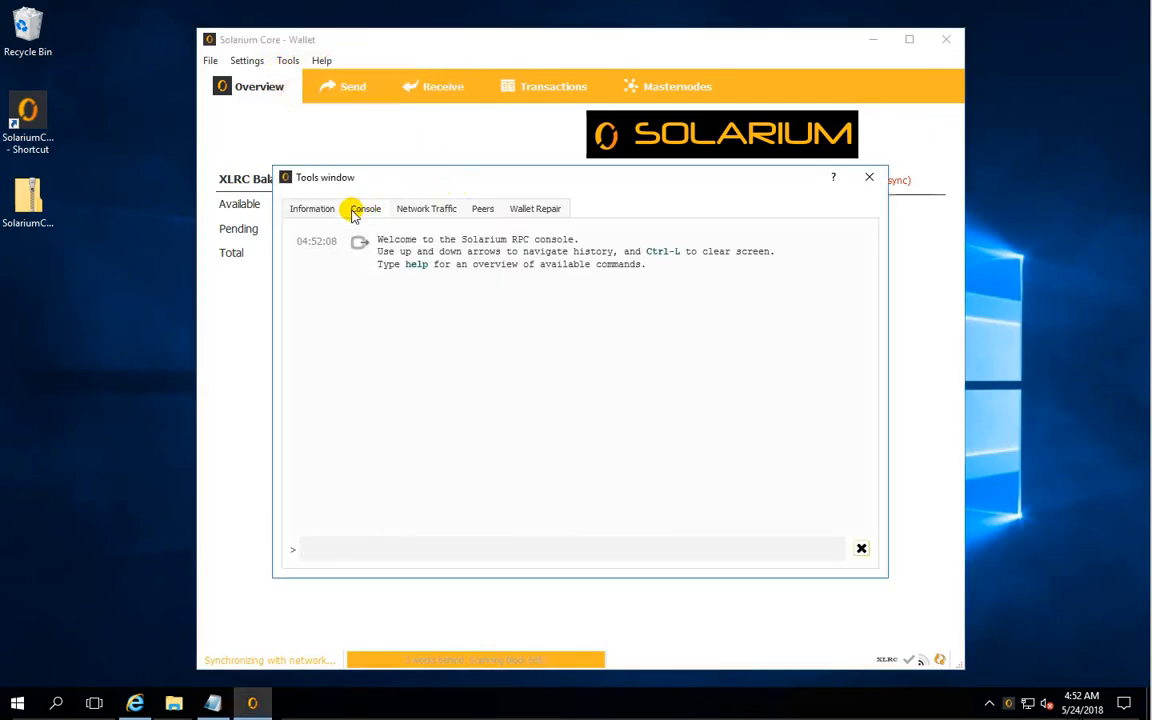
{"action": "left_click", "coordinate": [310, 208]}
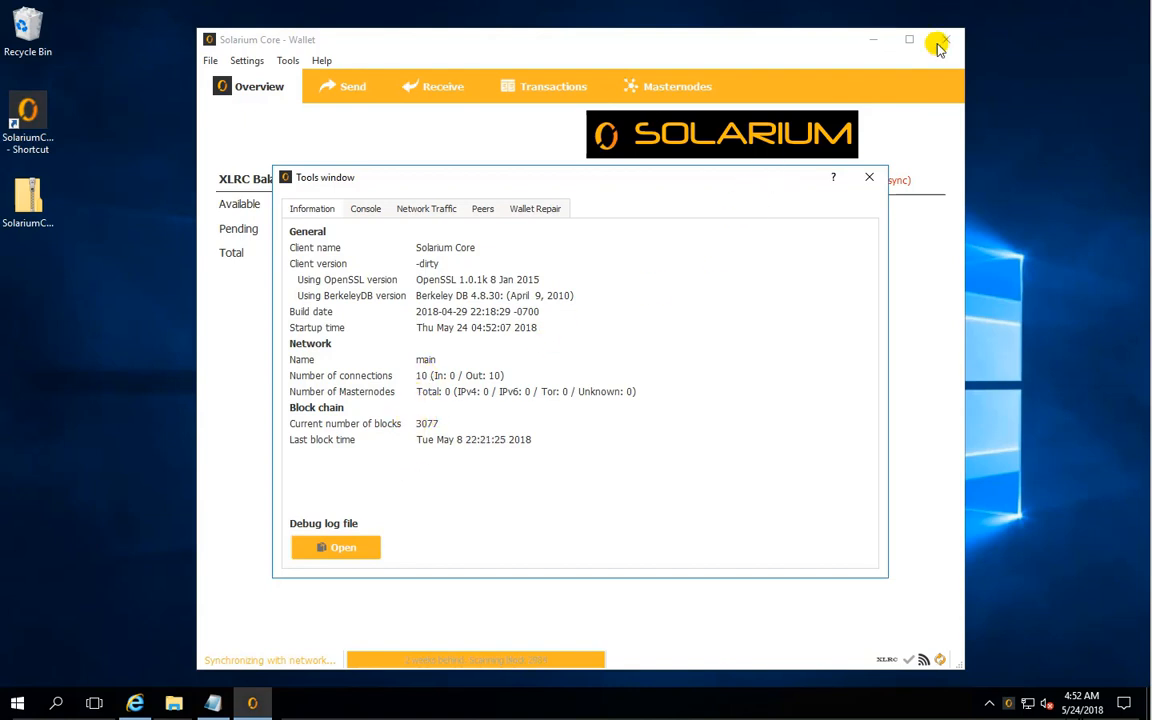
{"action": "left_click", "coordinate": [868, 180]}
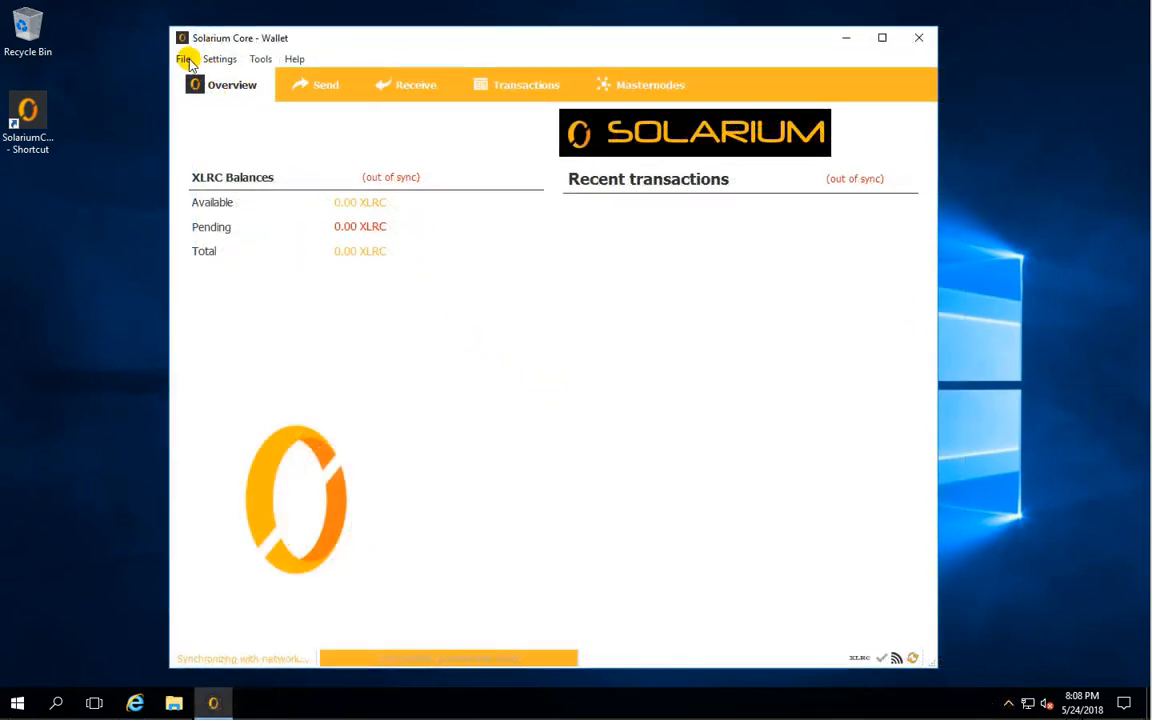
- Label the existing unlabeled receiving address "Collecting"
{"action": "left_click", "coordinate": [183, 58]}
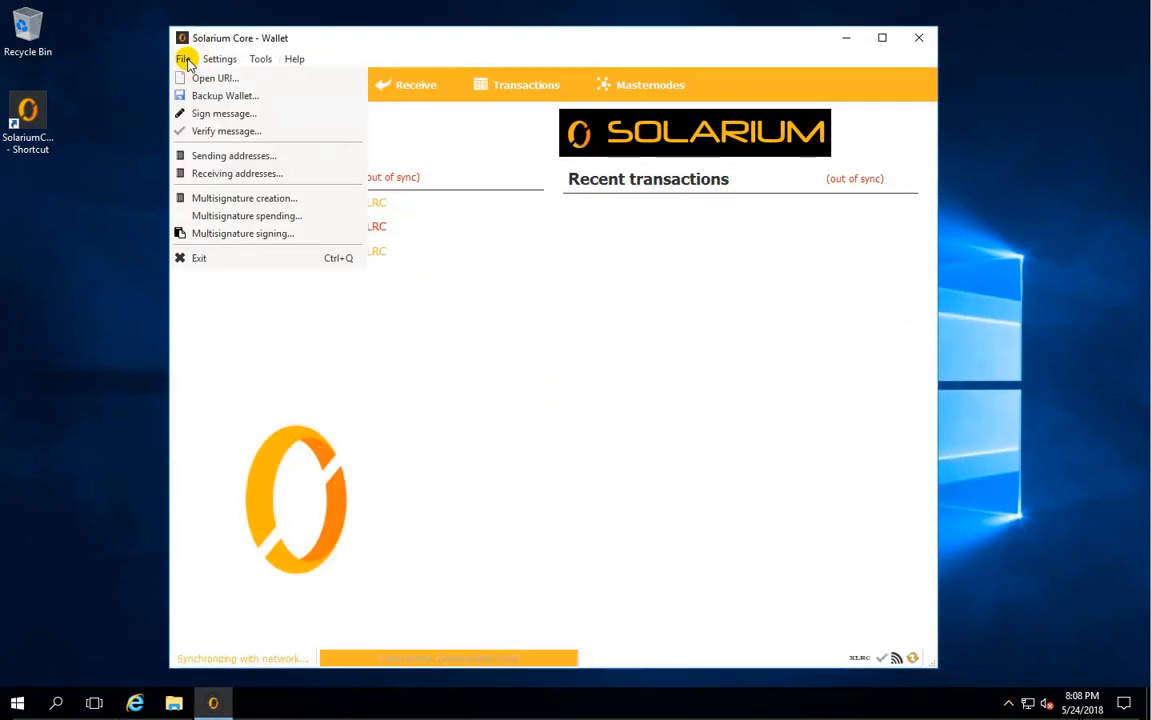
{"action": "left_click", "coordinate": [237, 173]}
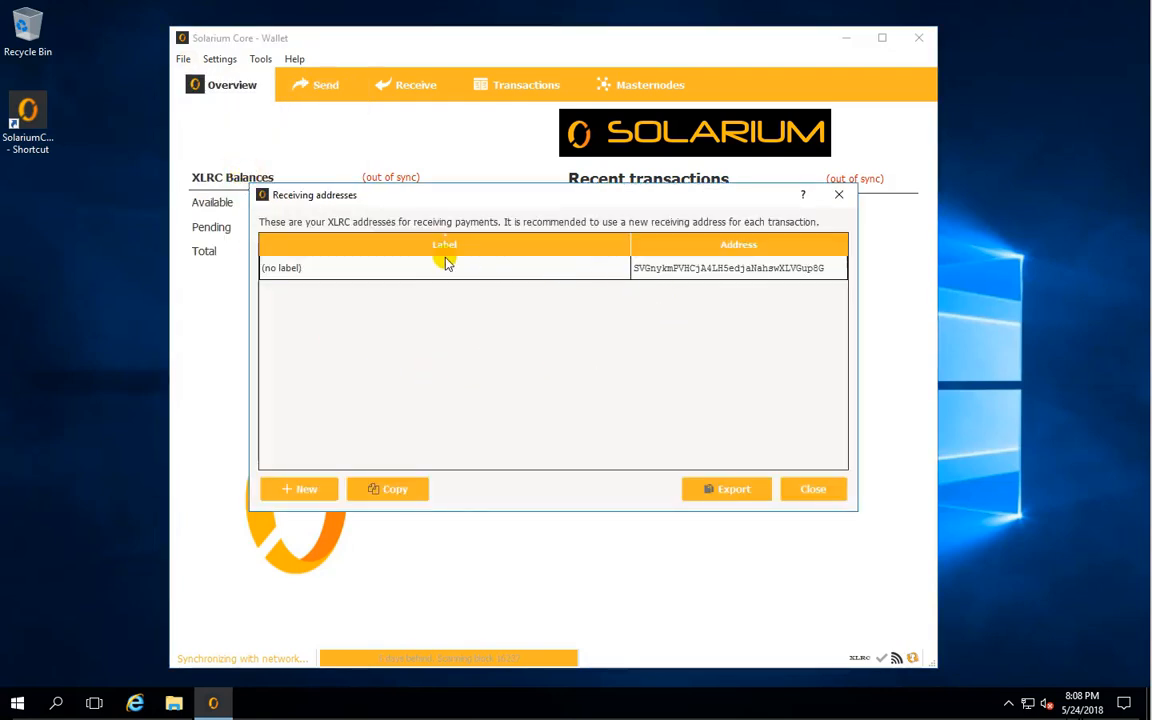
{"action": "right_click", "coordinate": [309, 269]}
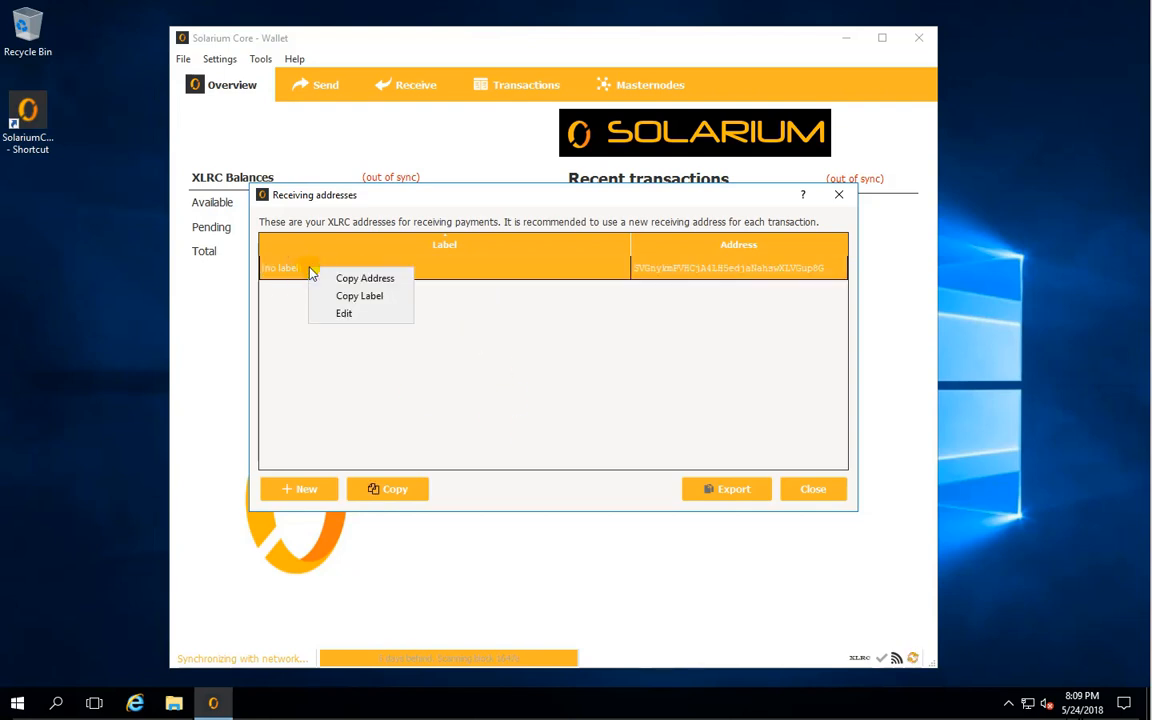
{"action": "left_click", "coordinate": [355, 314]}
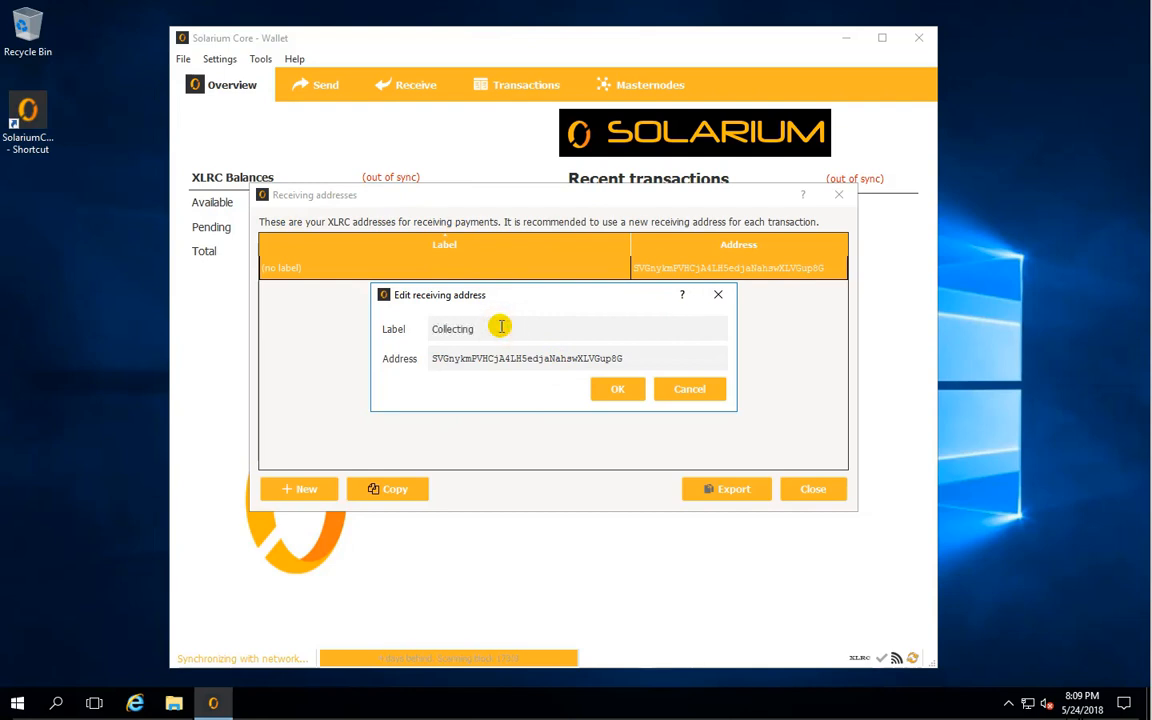
{"action": "left_click", "coordinate": [612, 390]}
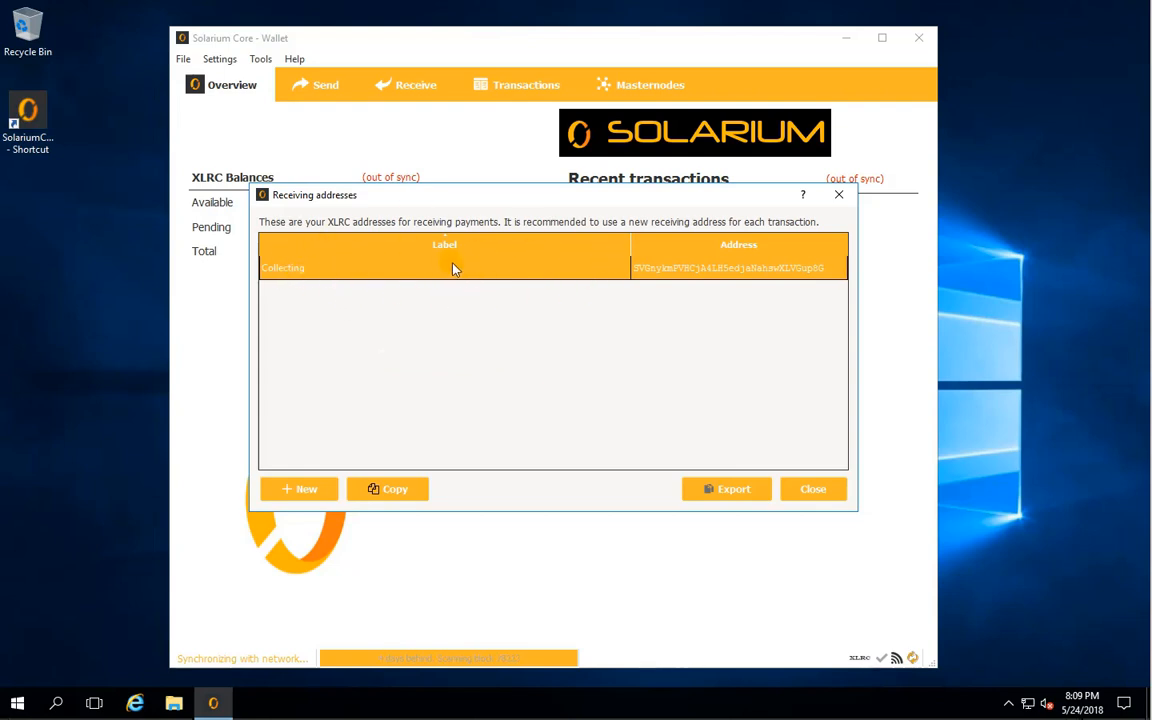
- Create a new receiving address labeled "MN1" and close the receiving addresses list
{"action": "left_click", "coordinate": [303, 492]}
{"action": "left_click", "coordinate": [455, 327]}
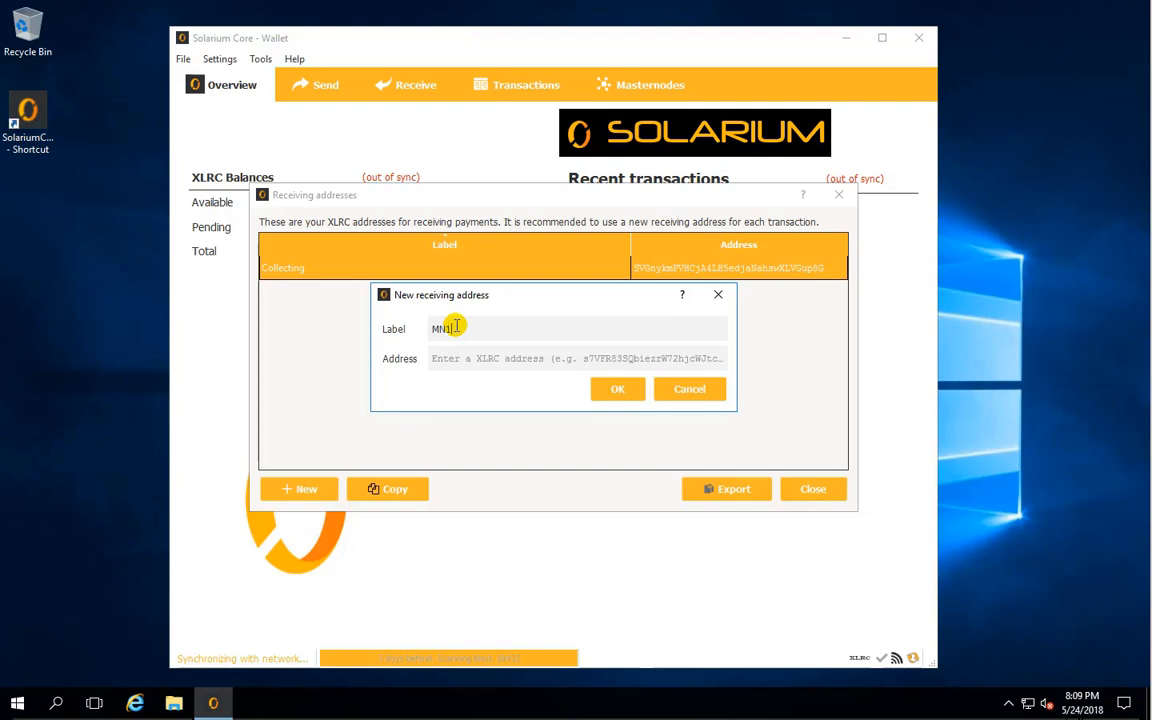
{"action": "left_click", "coordinate": [614, 389]}
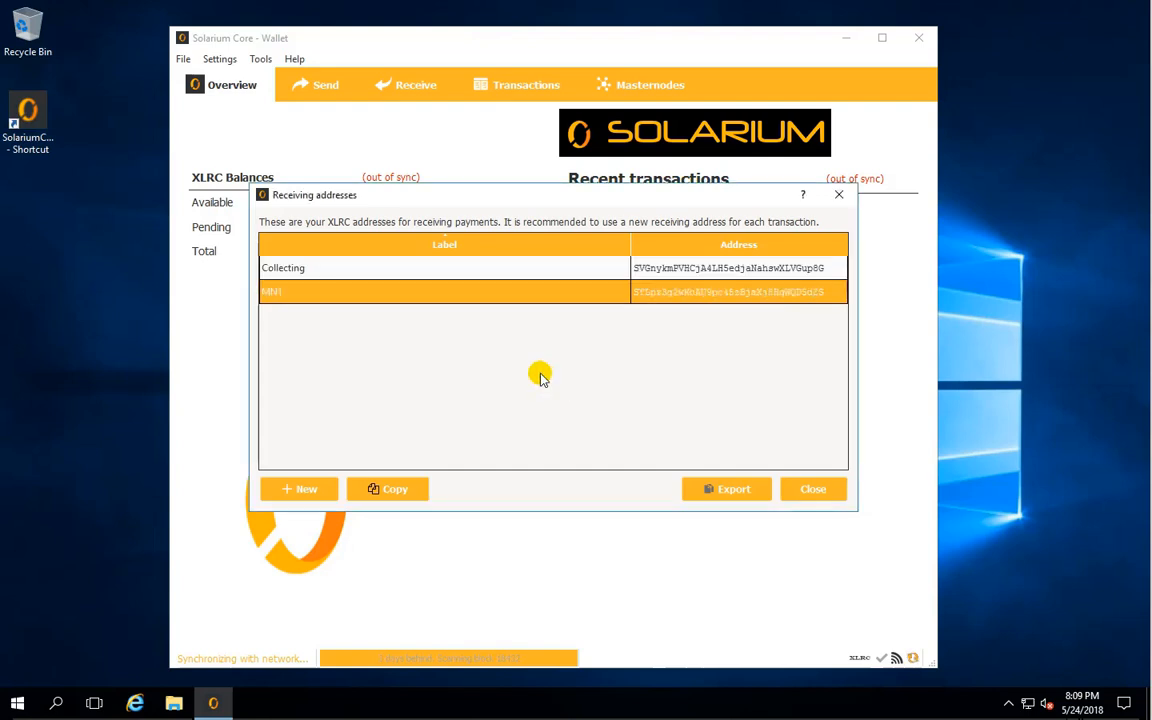
{"action": "left_click", "coordinate": [352, 268]}
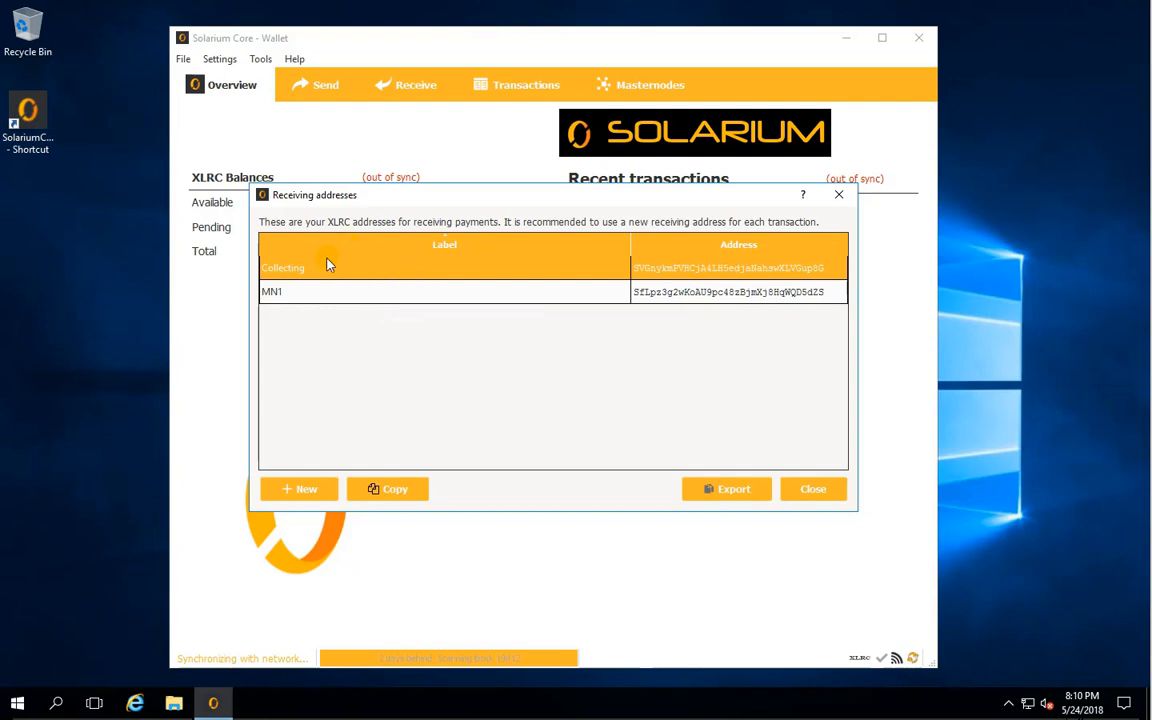
{"action": "left_click", "coordinate": [810, 489]}
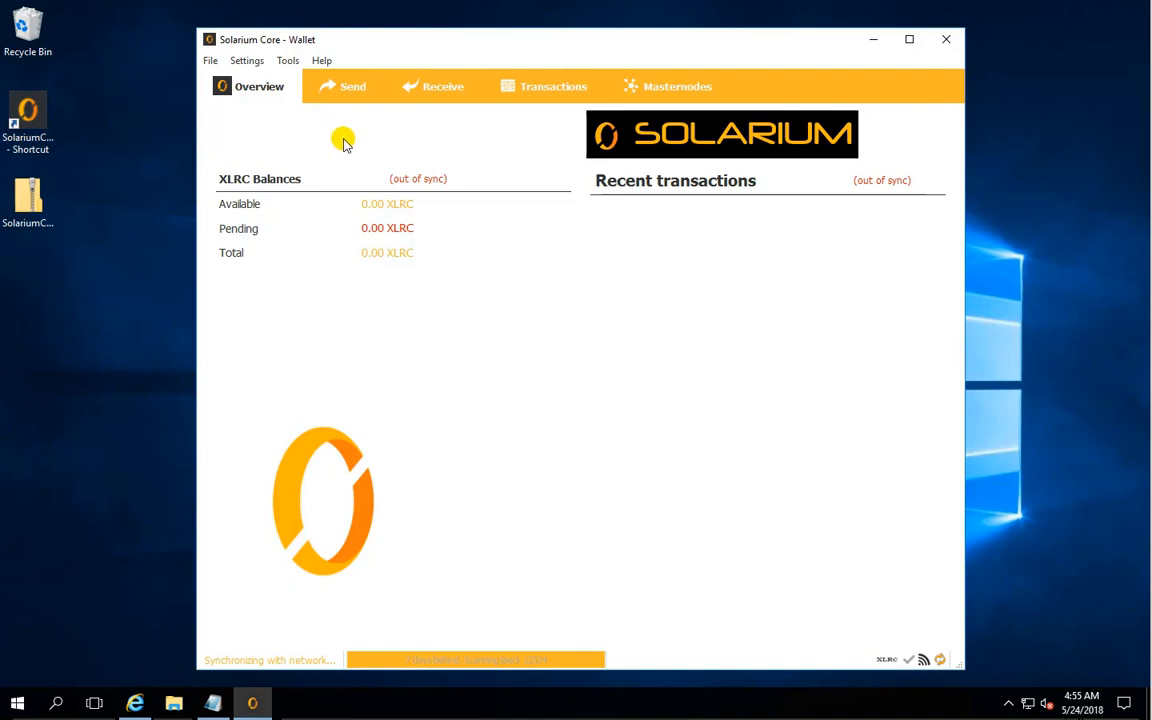
- Encrypt the wallet with a new passphrase entered twice, confirm the encryption and let the wallet close
{"action": "left_click", "coordinate": [287, 62]}
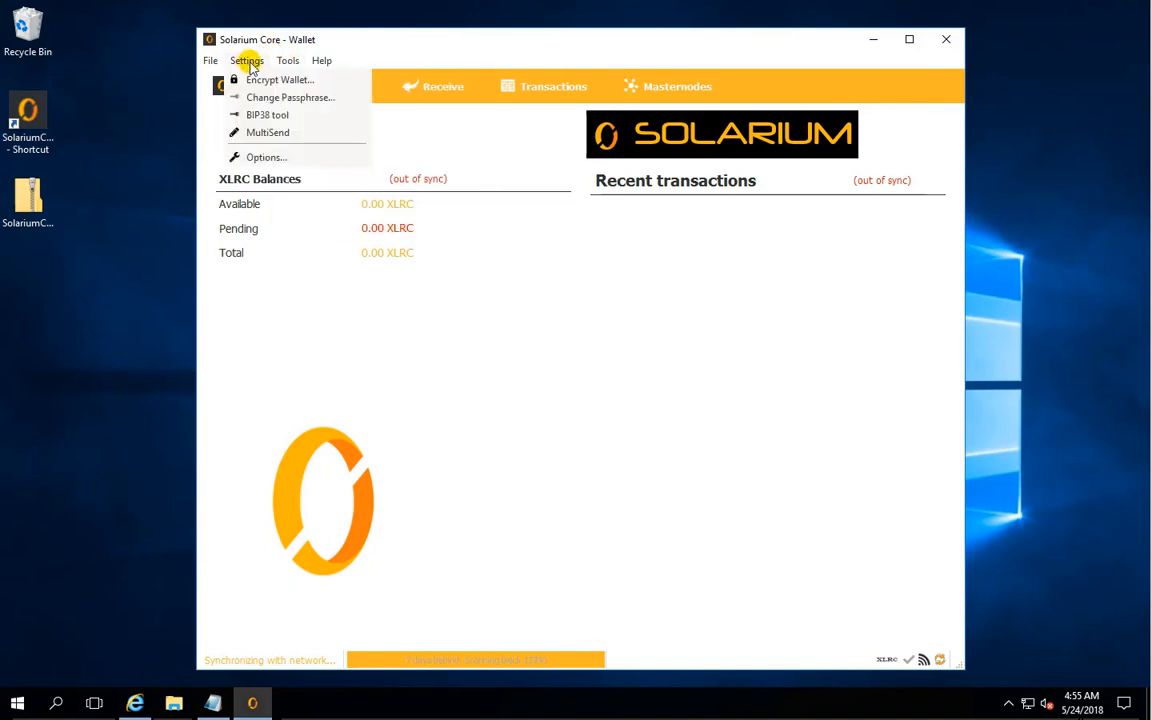
{"action": "left_click", "coordinate": [256, 80]}
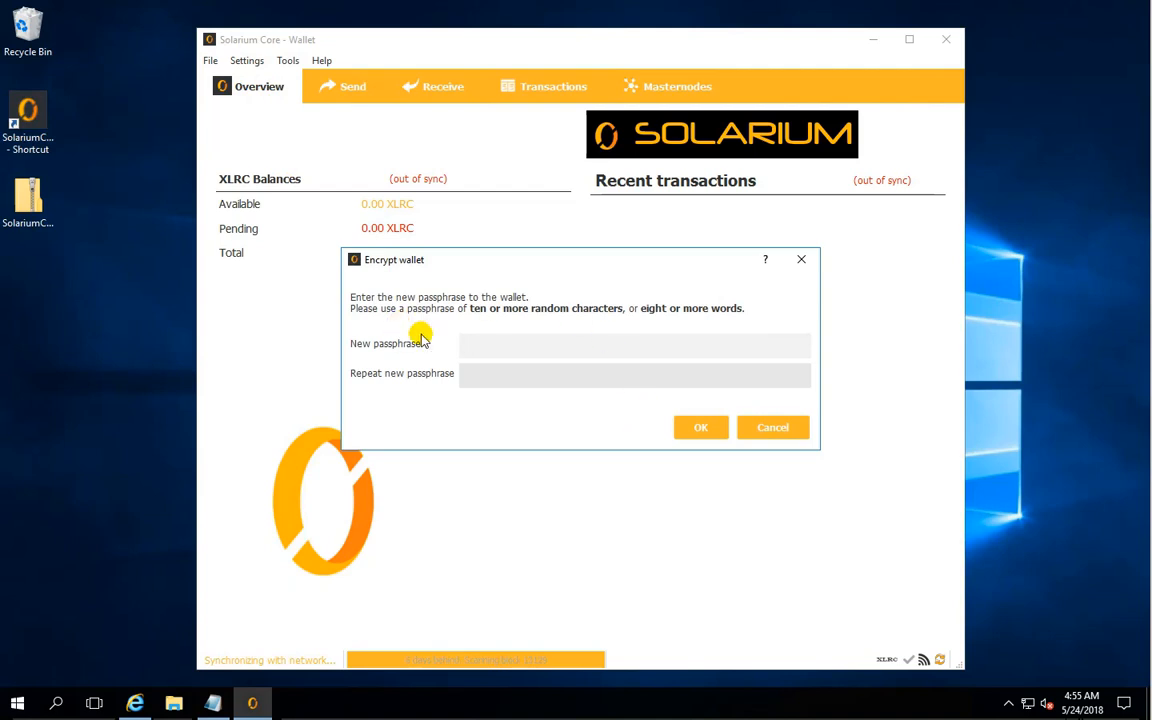
{"action": "left_click", "coordinate": [499, 343]}
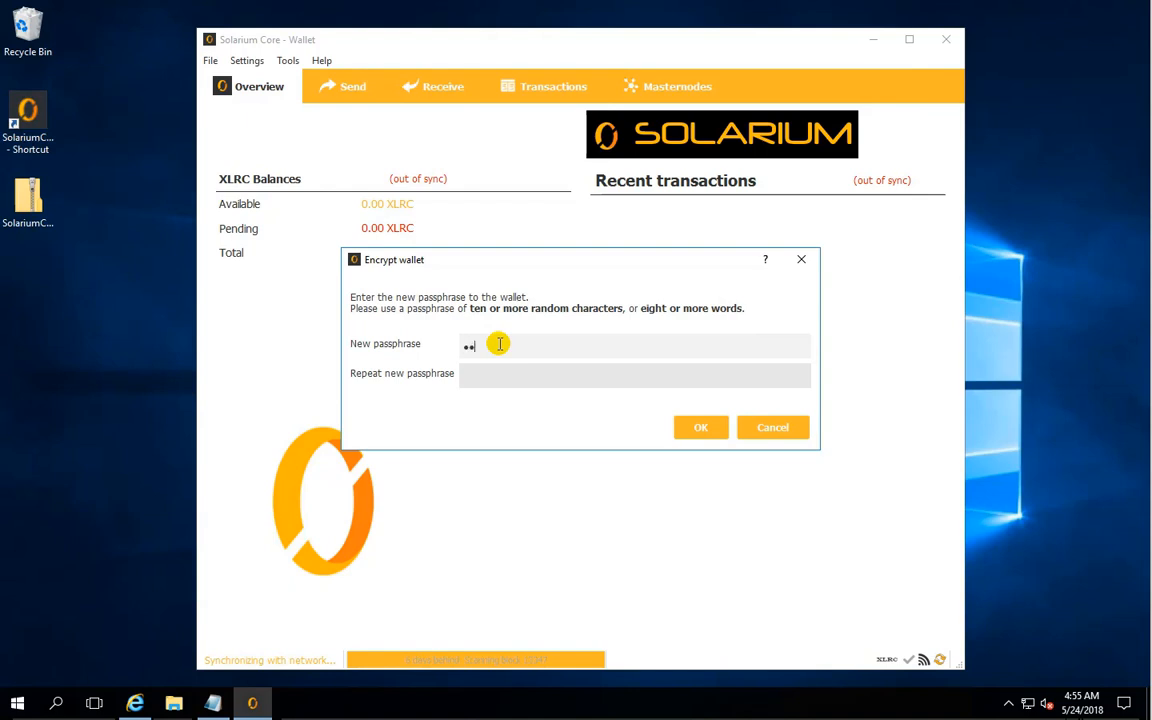
{"action": "left_click", "coordinate": [494, 381]}
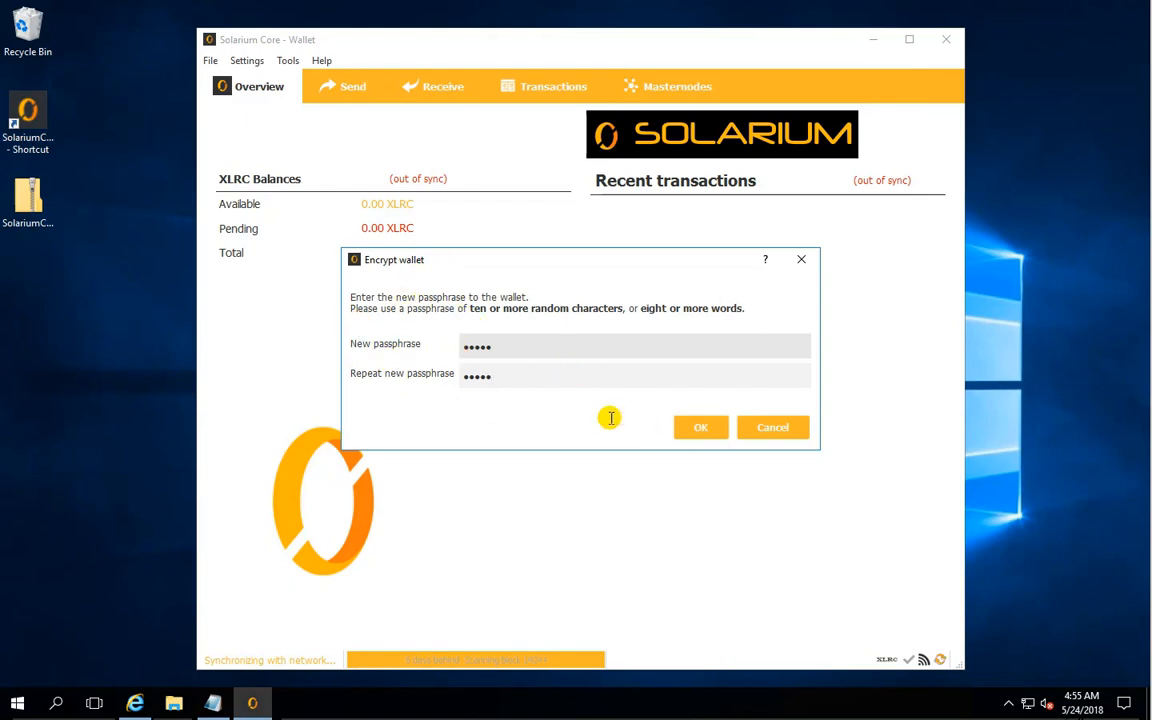
{"action": "left_click", "coordinate": [692, 427]}
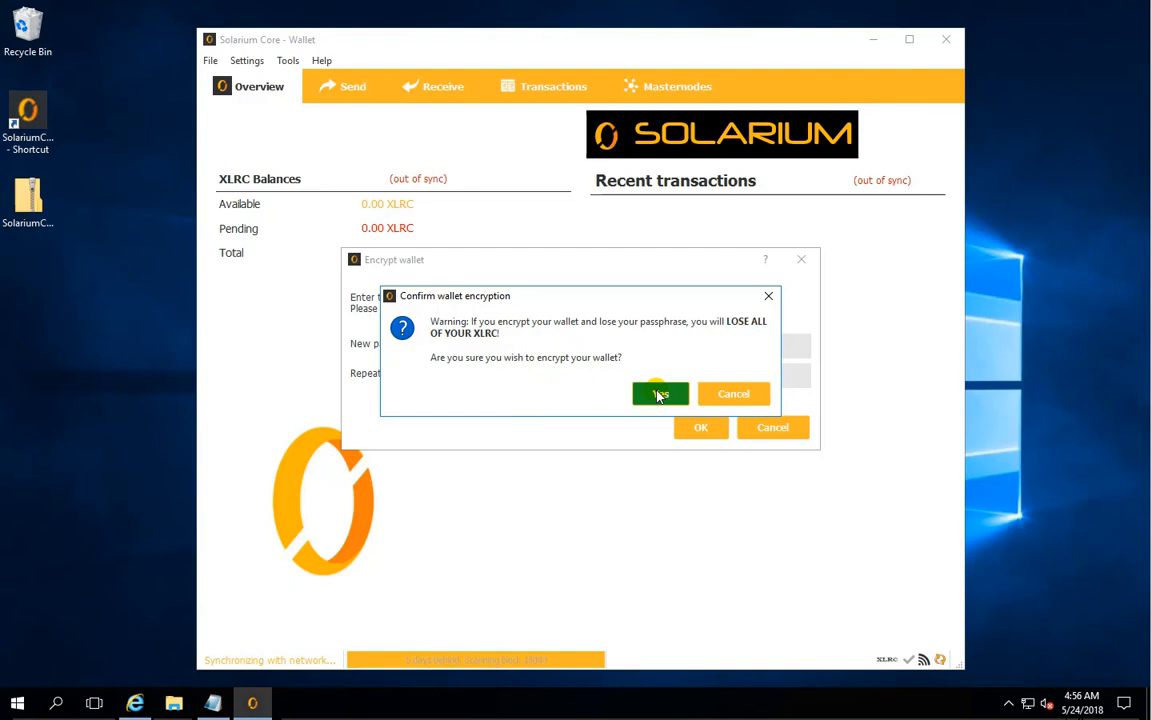
{"action": "left_click", "coordinate": [659, 396]}
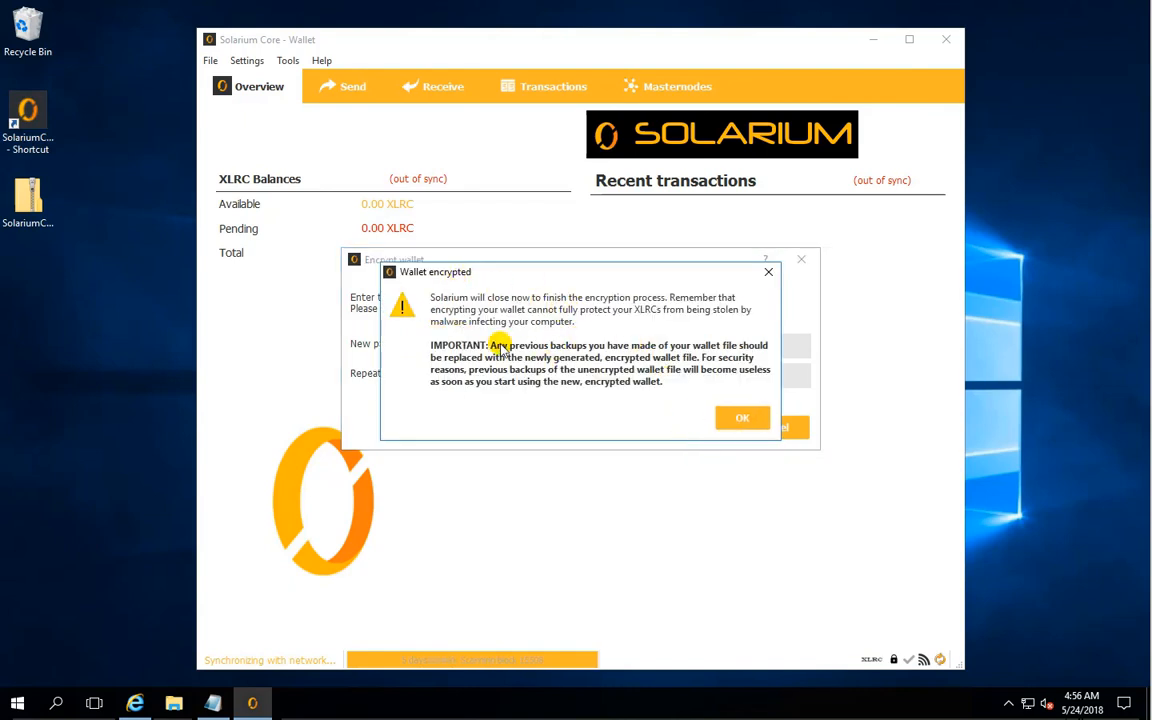
{"action": "left_click", "coordinate": [743, 421]}
{"action": "left_click", "coordinate": [741, 420]}
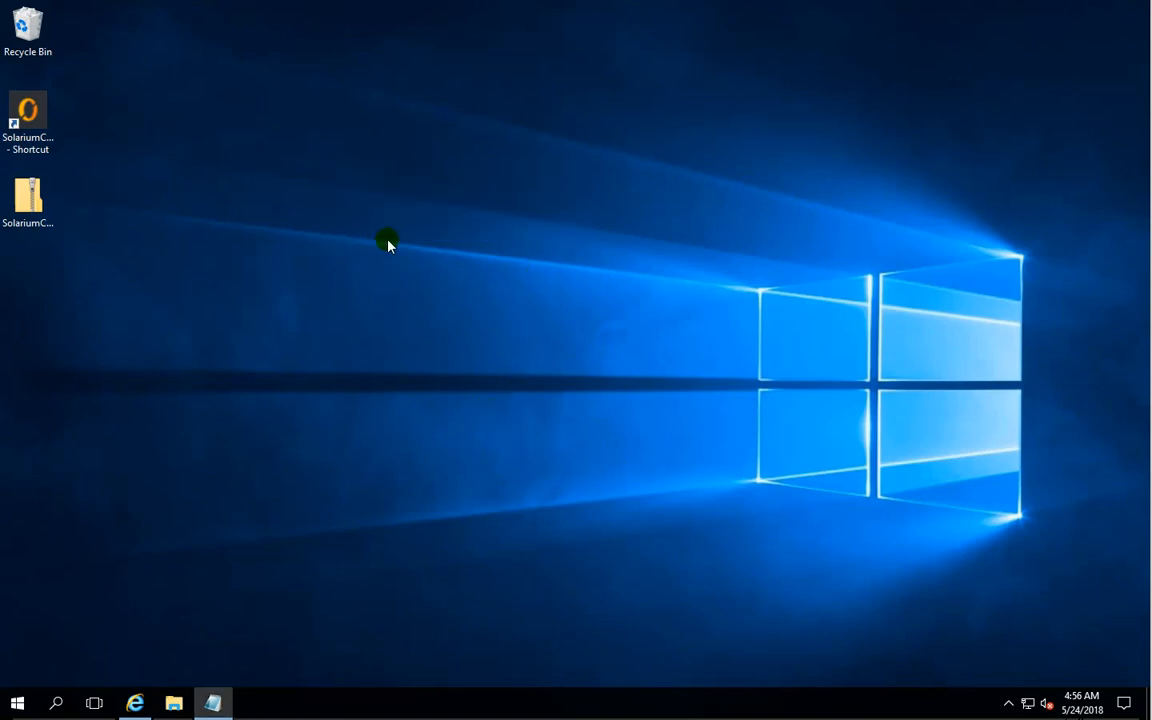
- Relaunch the wallet from its desktop shortcut and unlock it fully with the wallet passphrase, leaving the staking-only option off
{"action": "double_click", "coordinate": [29, 121]}
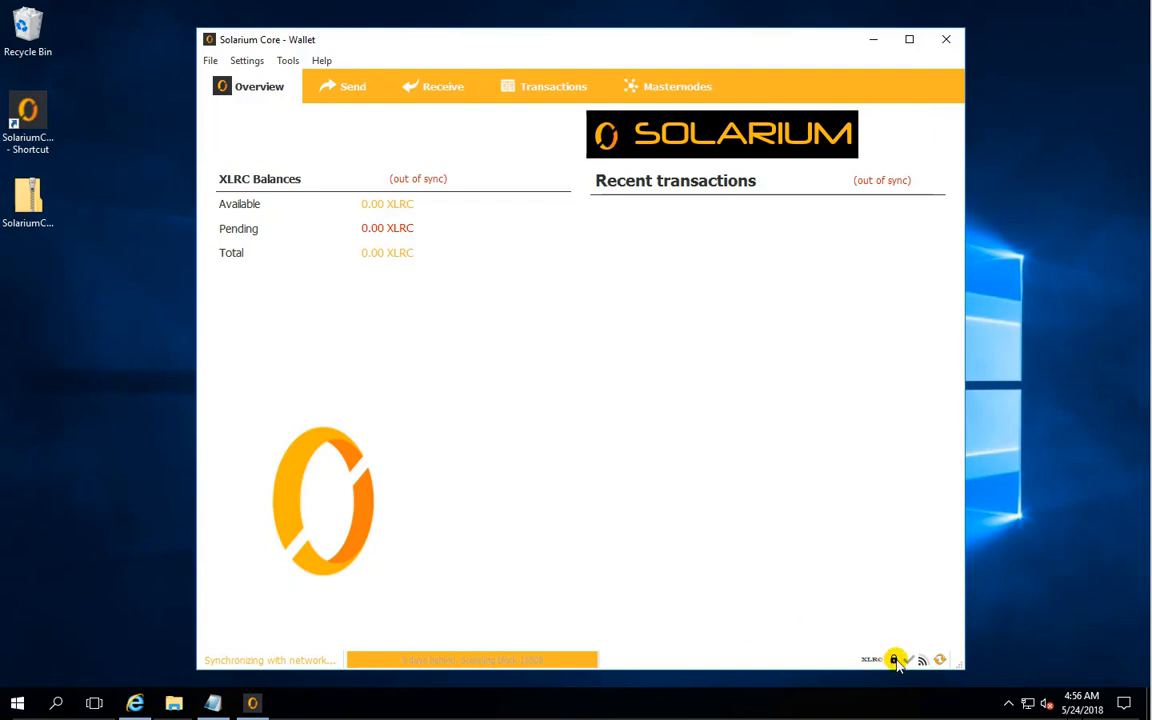
{"action": "mouse_move", "coordinate": [897, 665]}
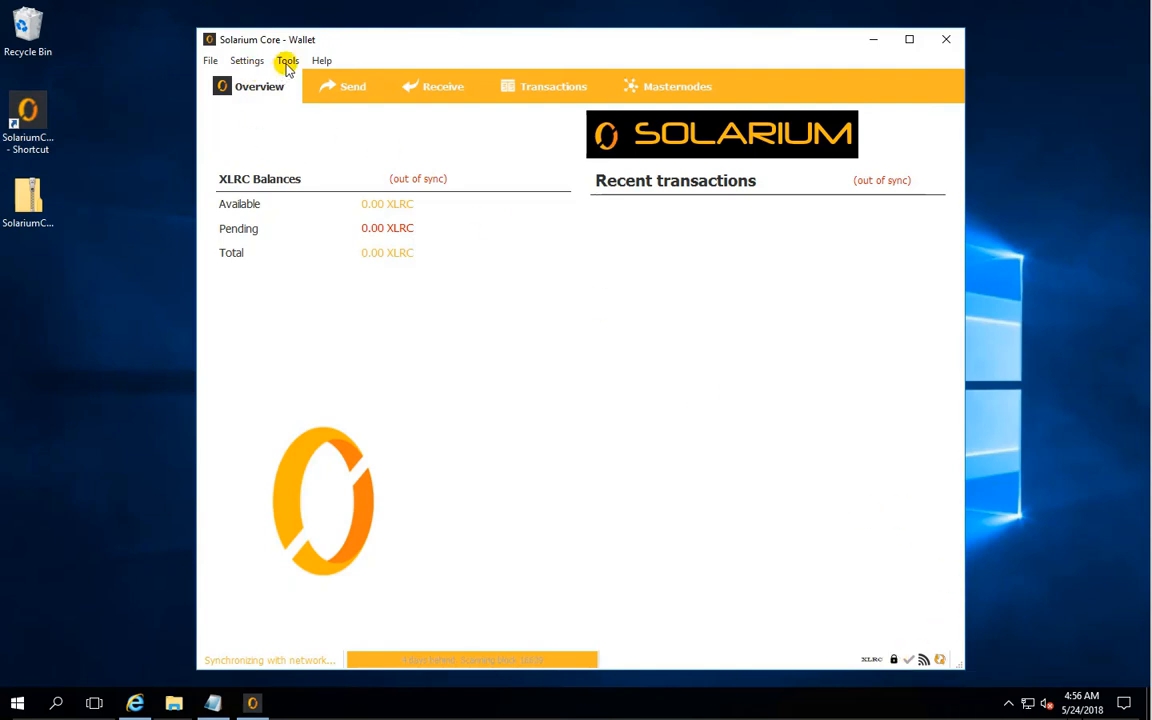
{"action": "left_click", "coordinate": [287, 62]}
{"action": "mouse_move", "coordinate": [241, 65]}
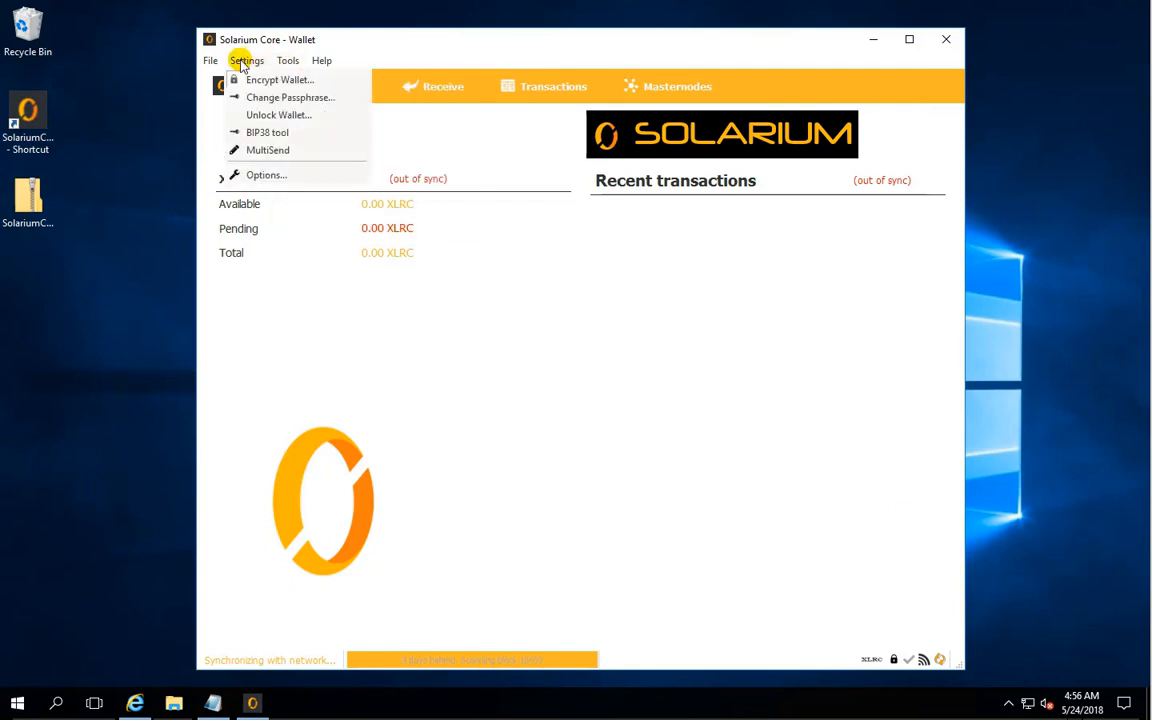
{"action": "left_click", "coordinate": [279, 115]}
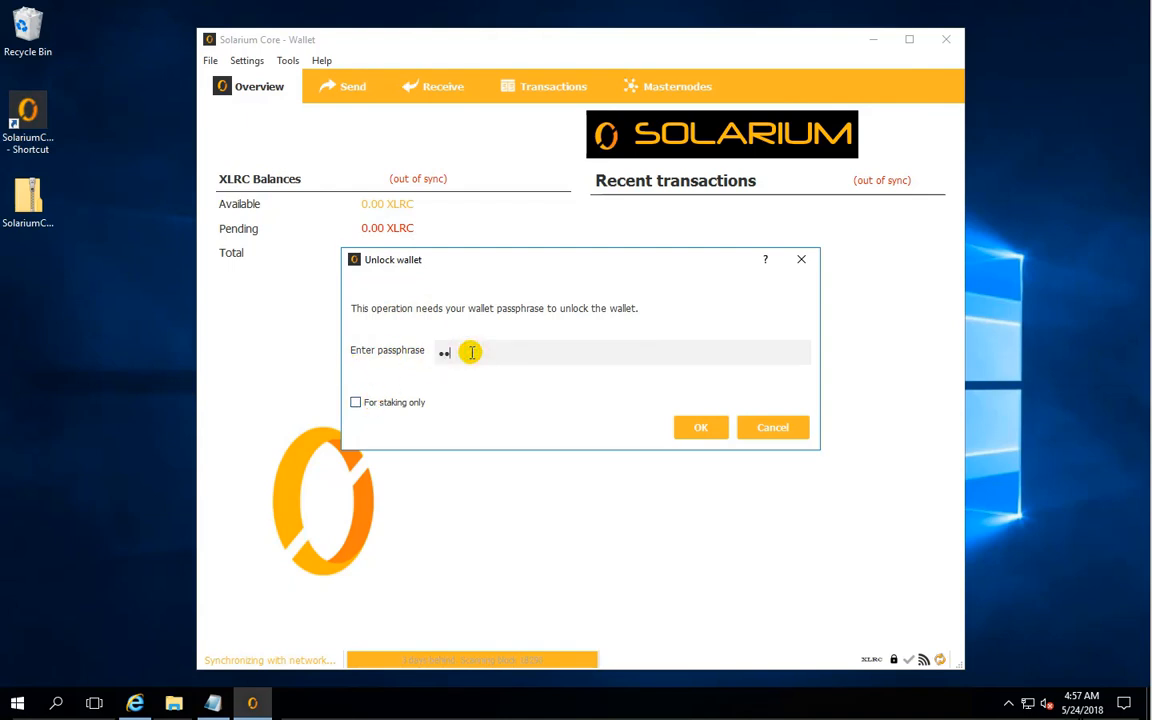
{"action": "left_click", "coordinate": [696, 428]}
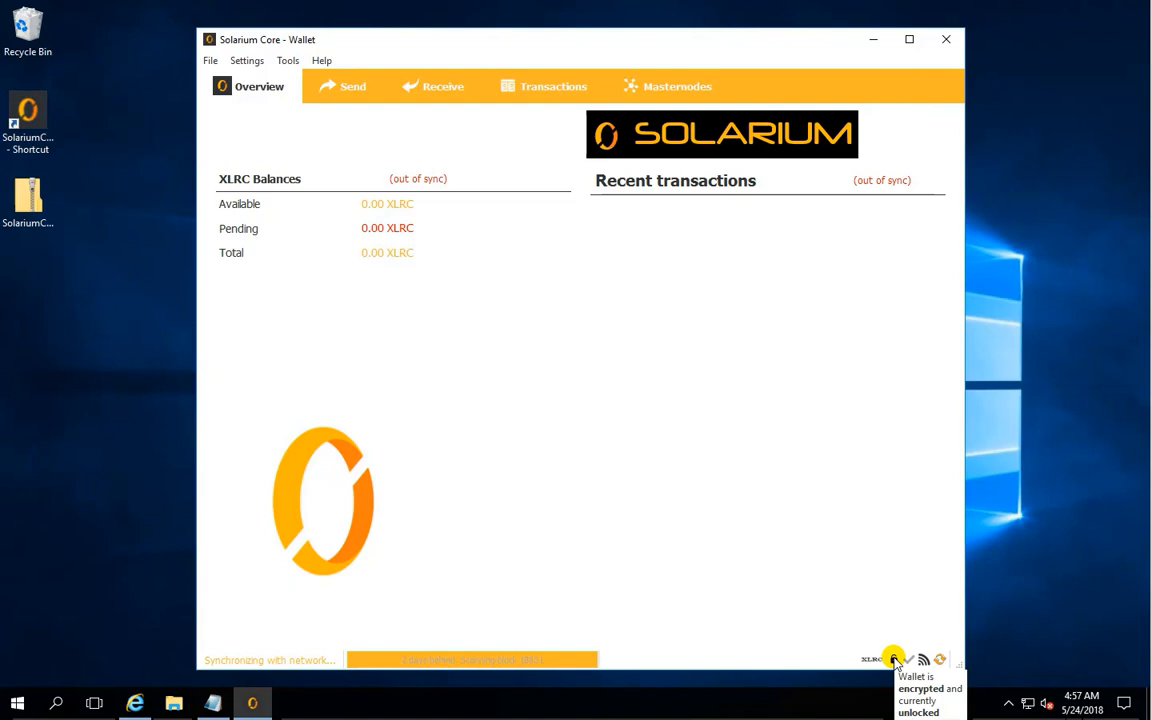
{"action": "mouse_move", "coordinate": [473, 665]}
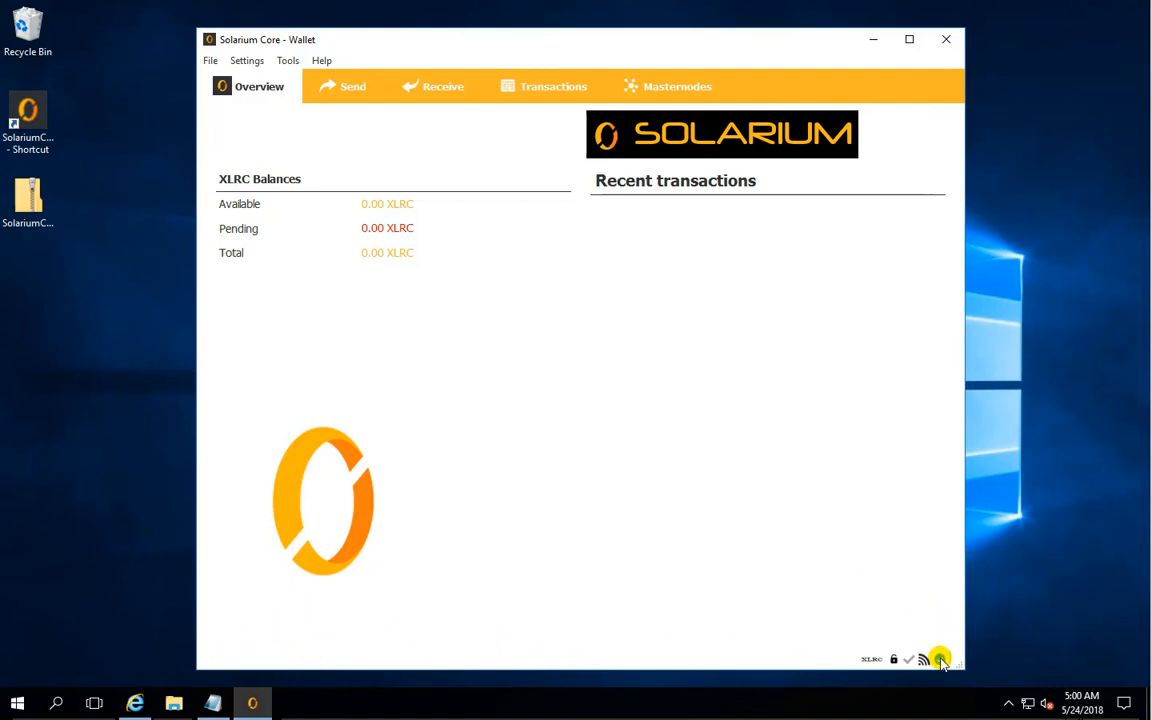
- Back up the wallet to the Desktop as Solarium_05-24-18_wallet.dat and select the backup file there
{"action": "mouse_move", "coordinate": [943, 668]}
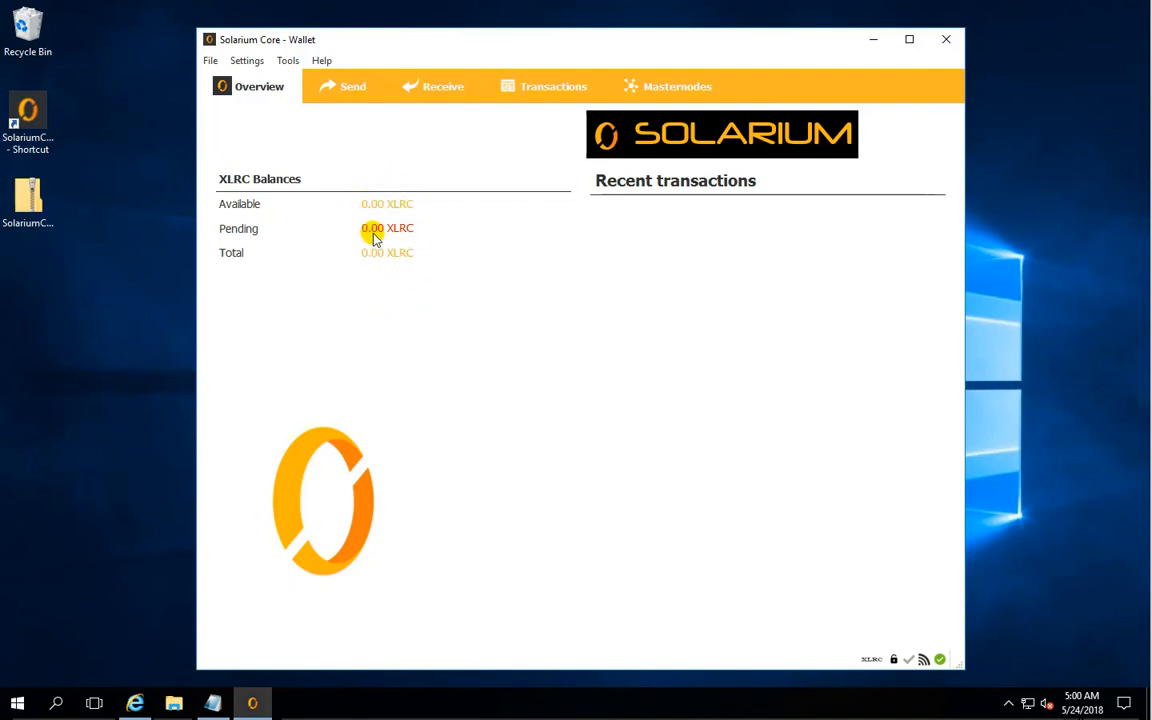
{"action": "mouse_move", "coordinate": [383, 236]}
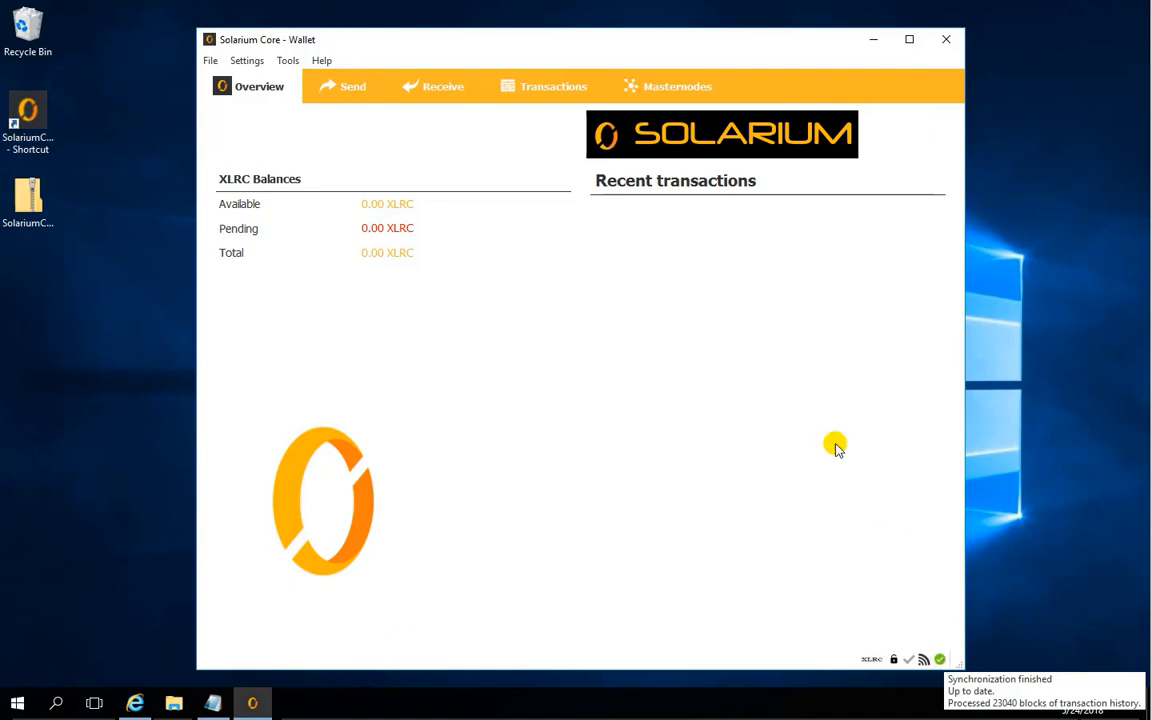
{"action": "left_click", "coordinate": [211, 62]}
{"action": "left_click", "coordinate": [228, 99]}
{"action": "left_click", "coordinate": [266, 210]}
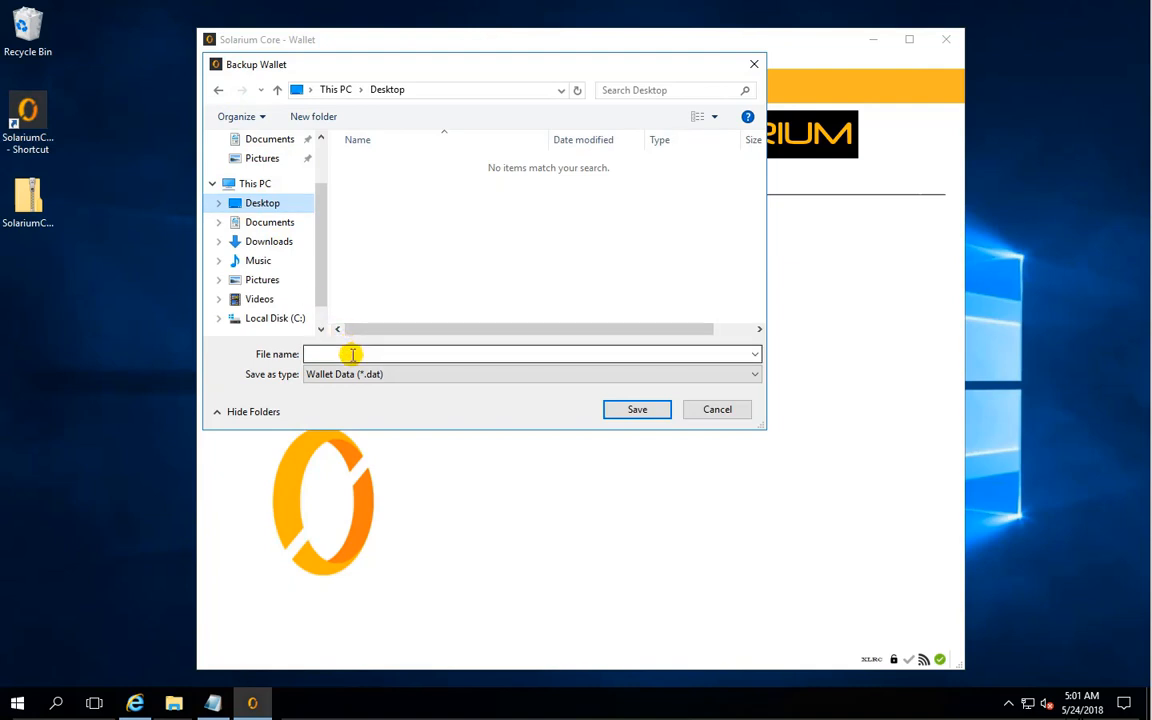
{"action": "left_click", "coordinate": [352, 354]}
{"action": "type", "text": "So"}
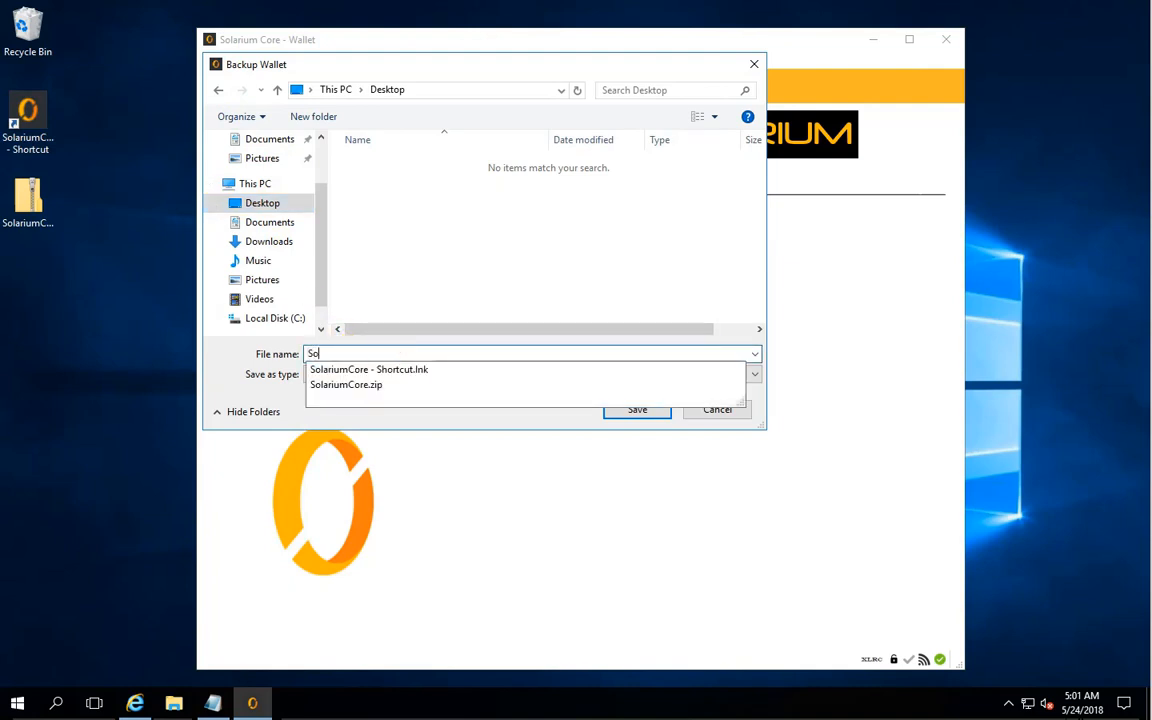
{"action": "type", "text": "larium"}
{"action": "left_click", "coordinate": [386, 350]}
{"action": "type", "text": "_05-24-18_wallet.dat"}
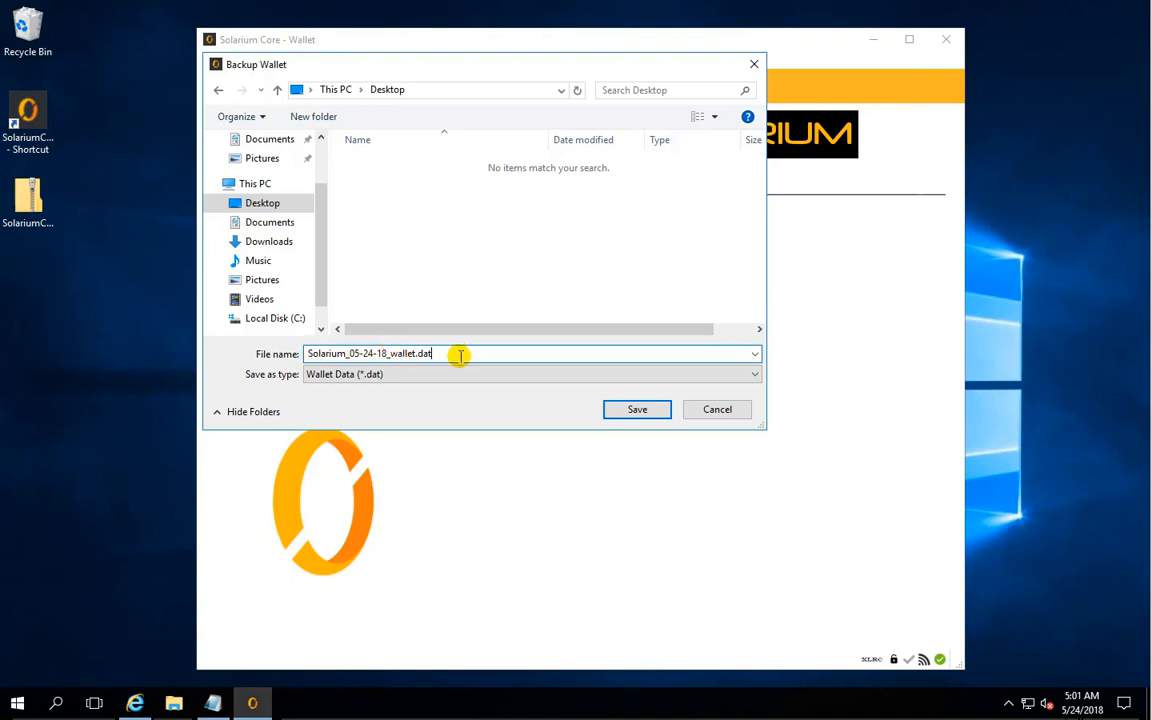
{"action": "left_click", "coordinate": [617, 408]}
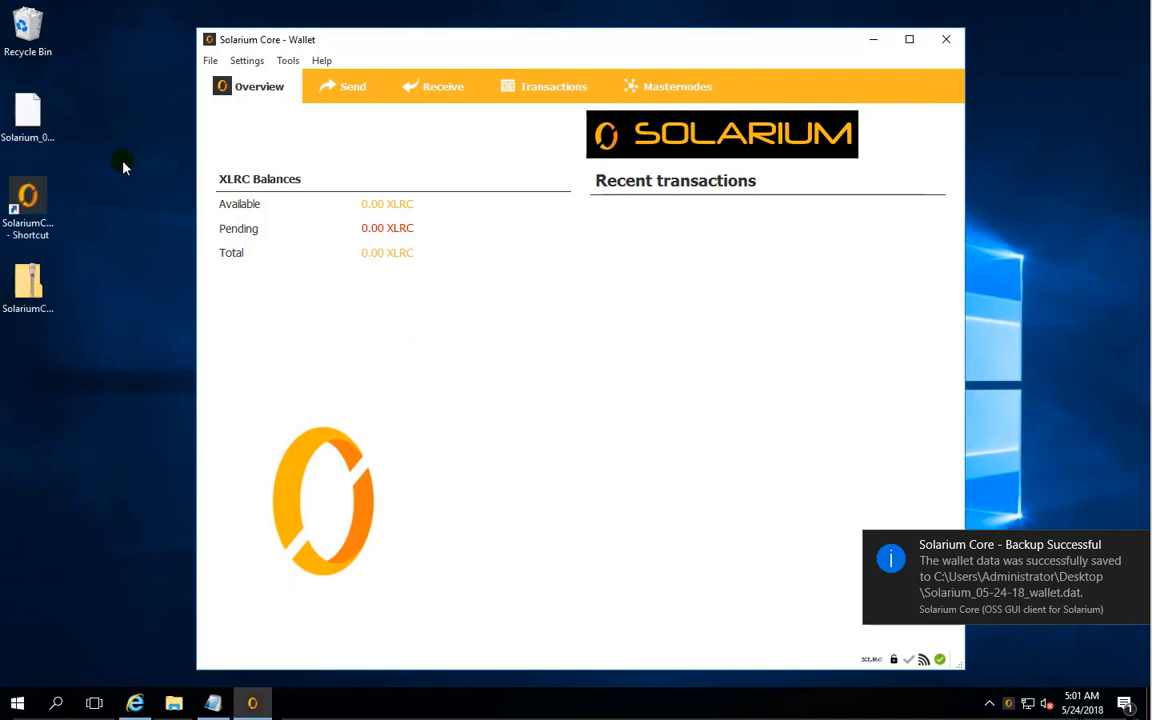
{"action": "left_click", "coordinate": [30, 112]}
{"action": "mouse_move", "coordinate": [52, 116]}
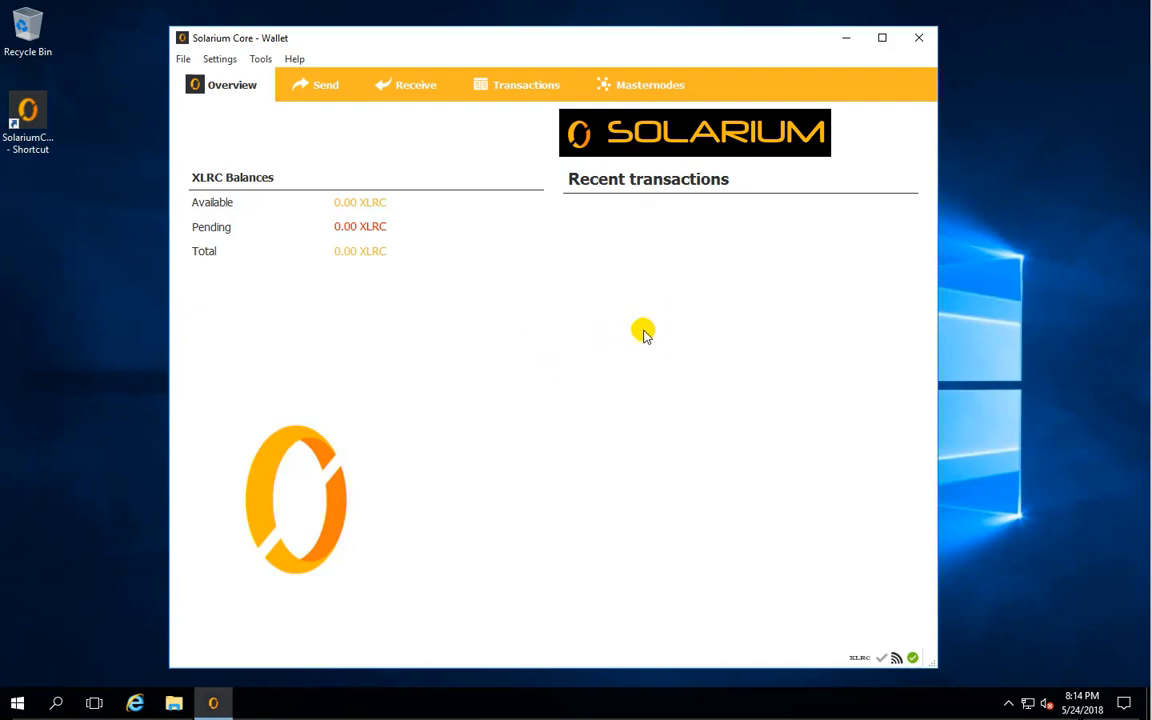
- Copy the "Collecting" address from the receiving addresses list and close the list
{"action": "left_click", "coordinate": [184, 60]}
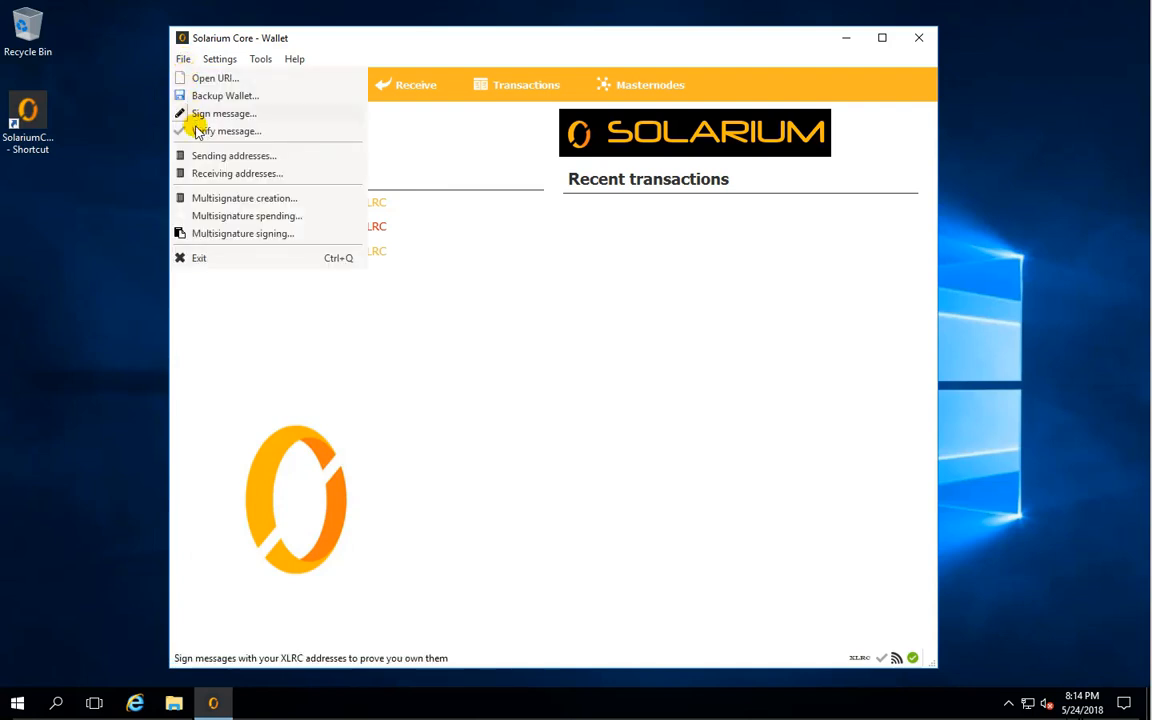
{"action": "left_click", "coordinate": [227, 175]}
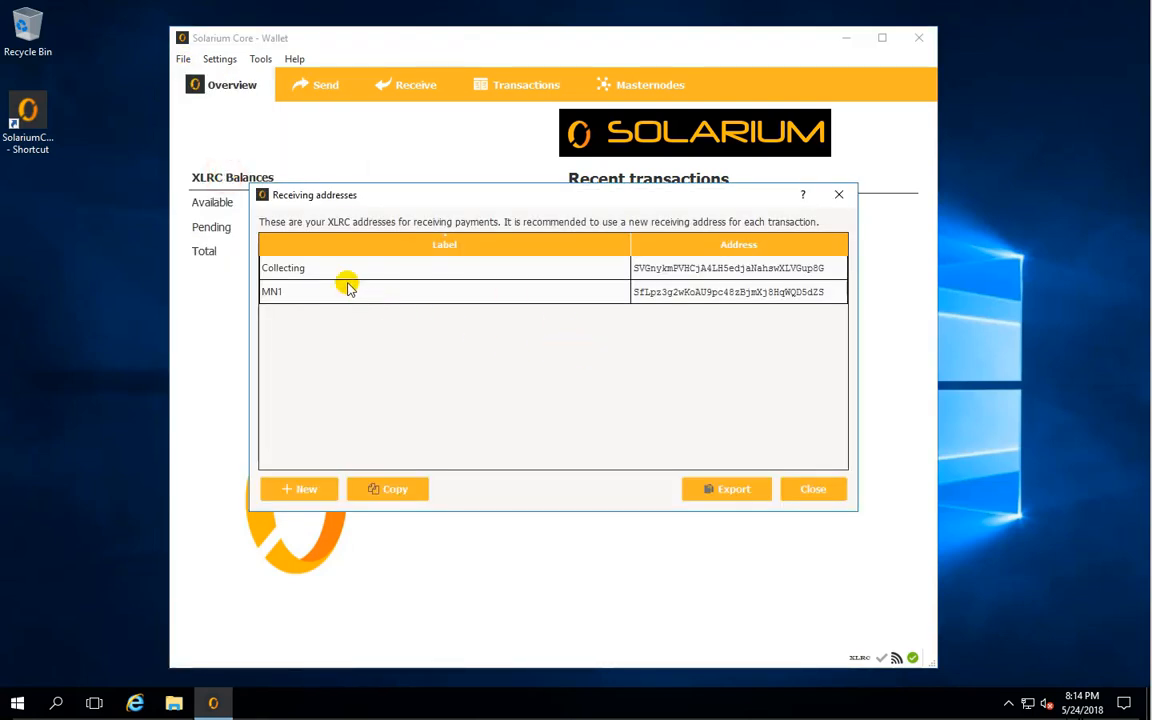
{"action": "left_click", "coordinate": [466, 272]}
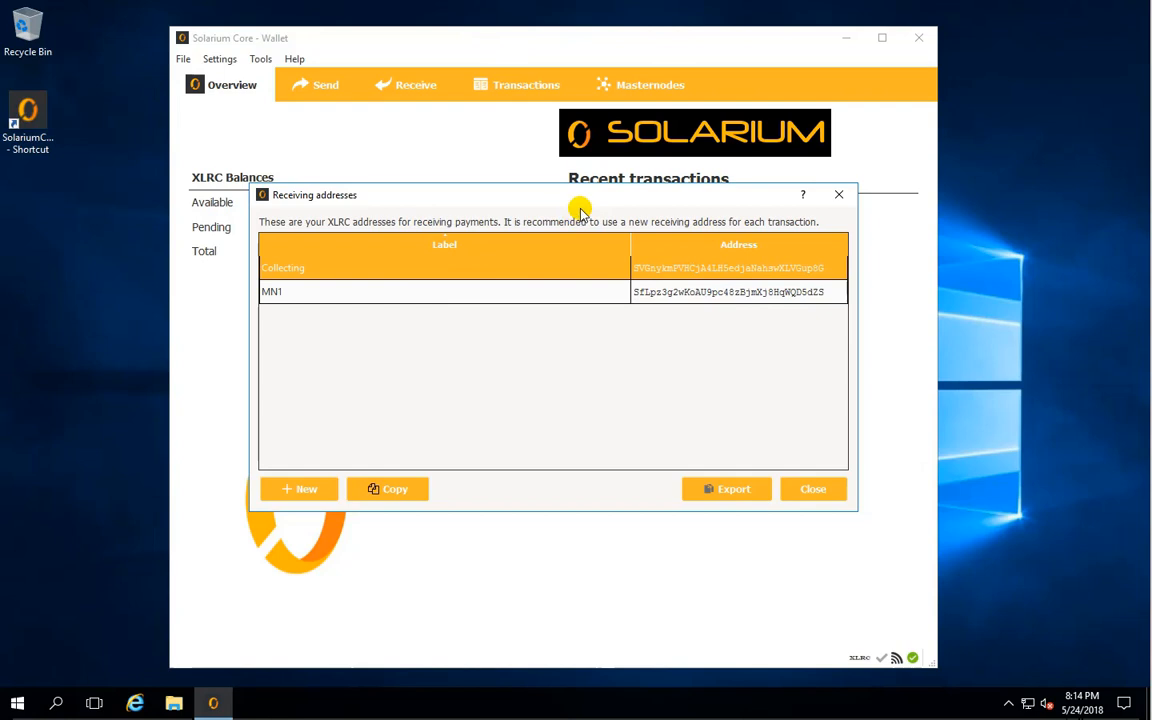
{"action": "right_click", "coordinate": [335, 276]}
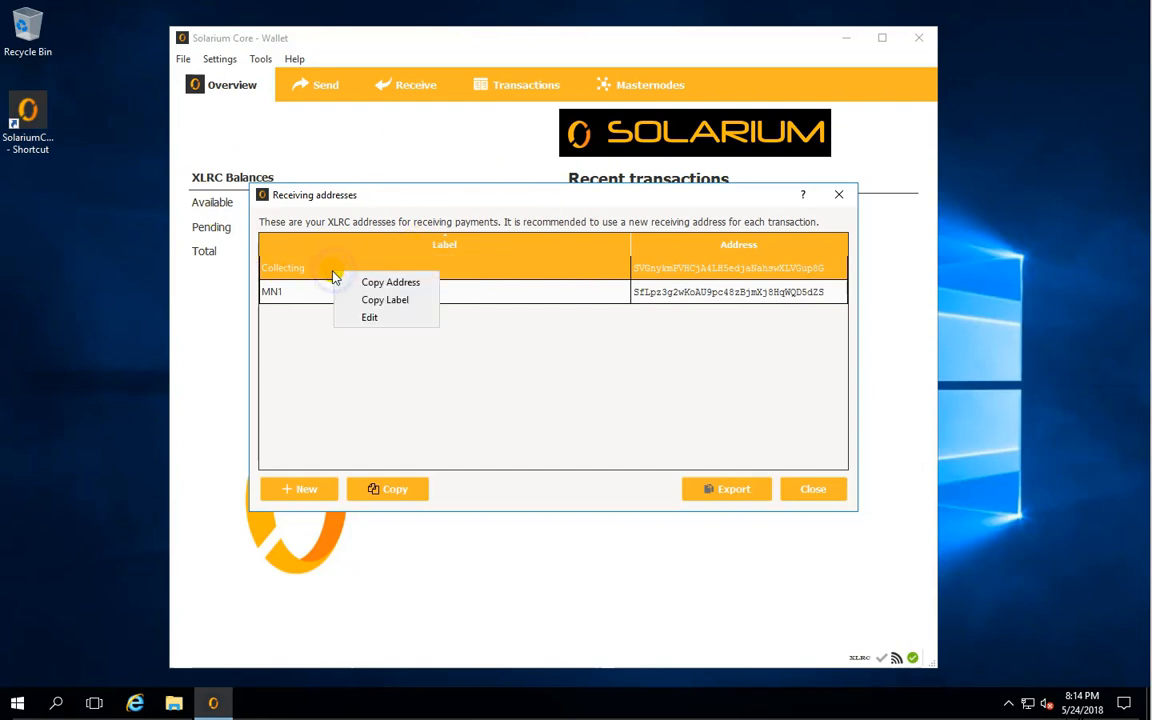
{"action": "left_click", "coordinate": [396, 282]}
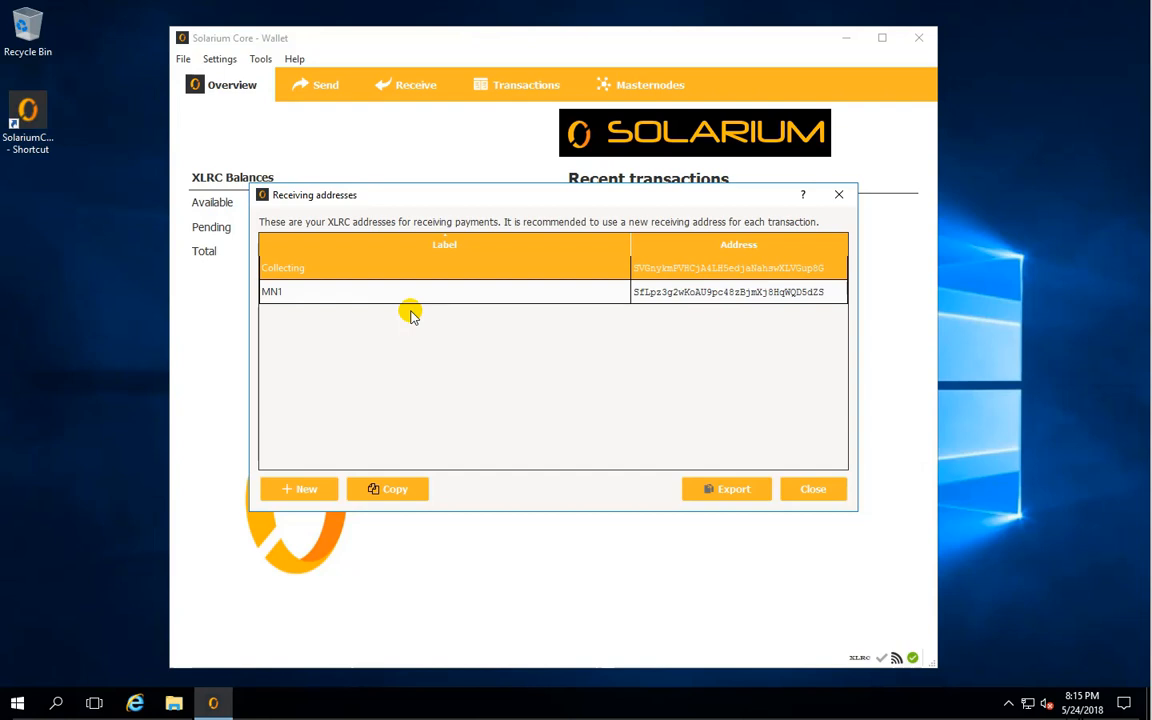
{"action": "left_click", "coordinate": [306, 269]}
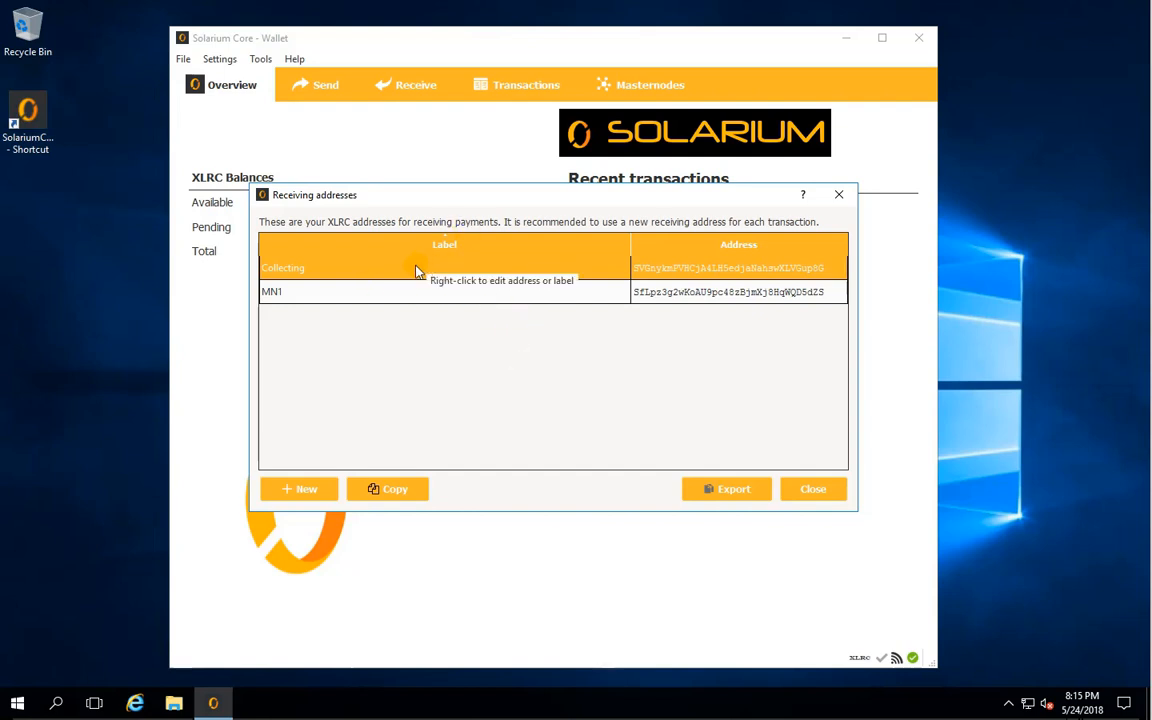
{"action": "left_click", "coordinate": [350, 293]}
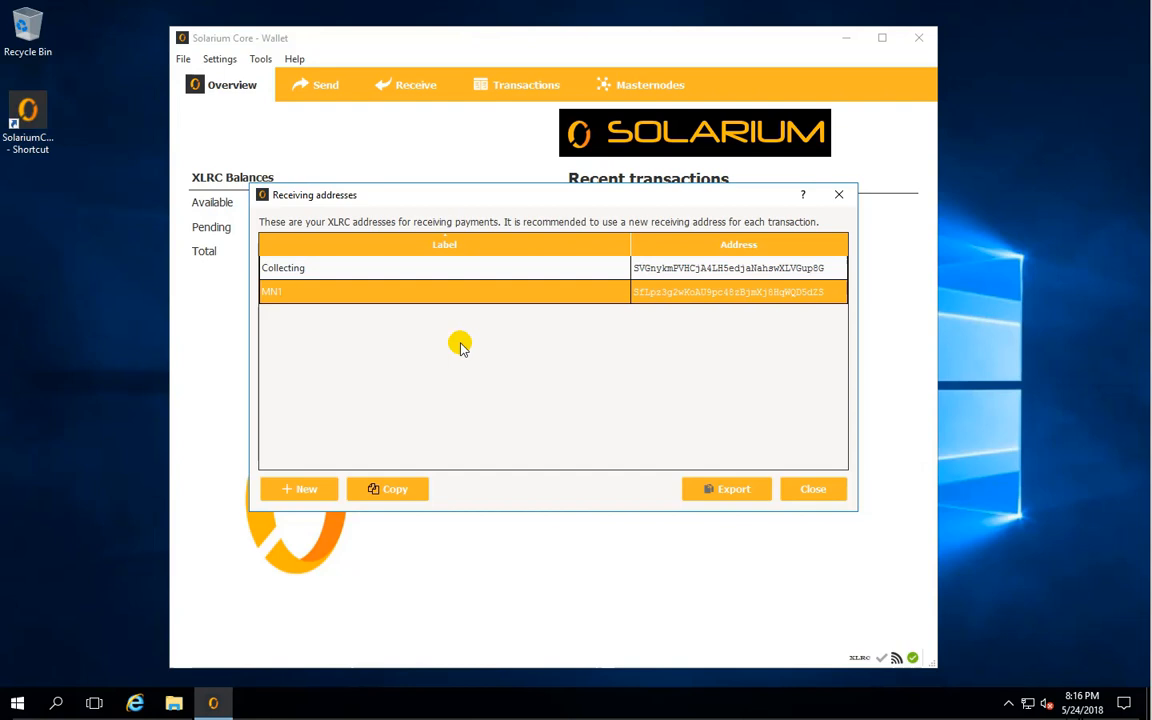
{"action": "left_click", "coordinate": [373, 267]}
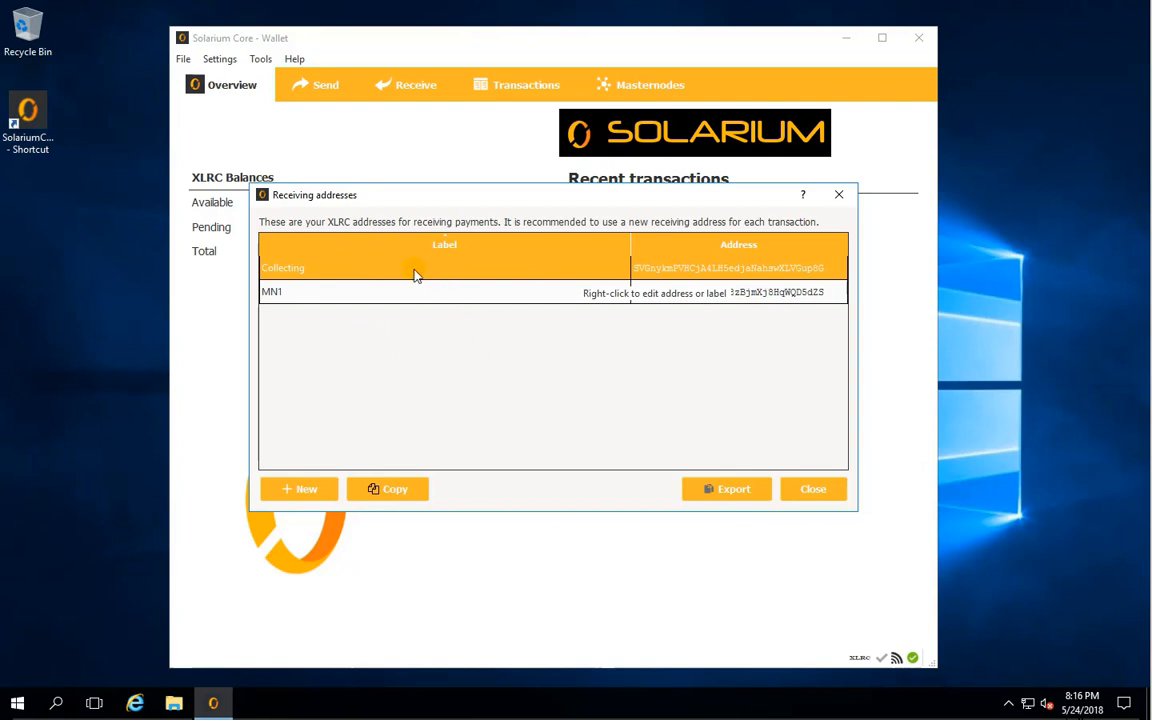
{"action": "right_click", "coordinate": [313, 270]}
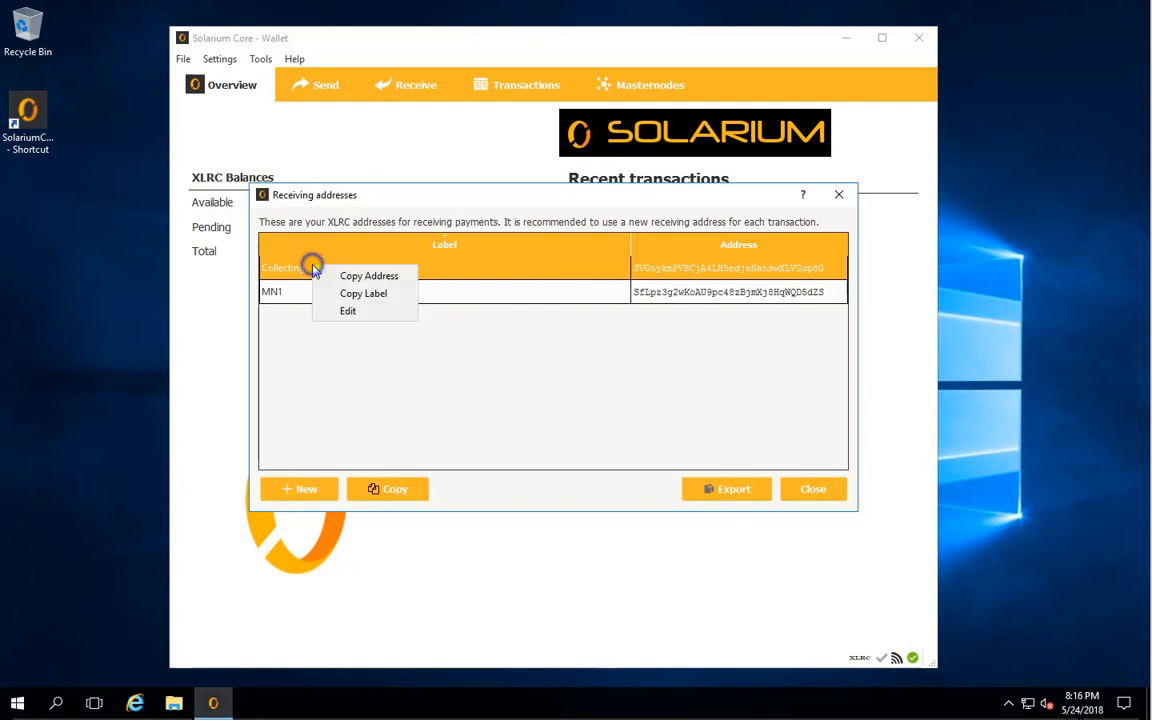
{"action": "left_click", "coordinate": [355, 272]}
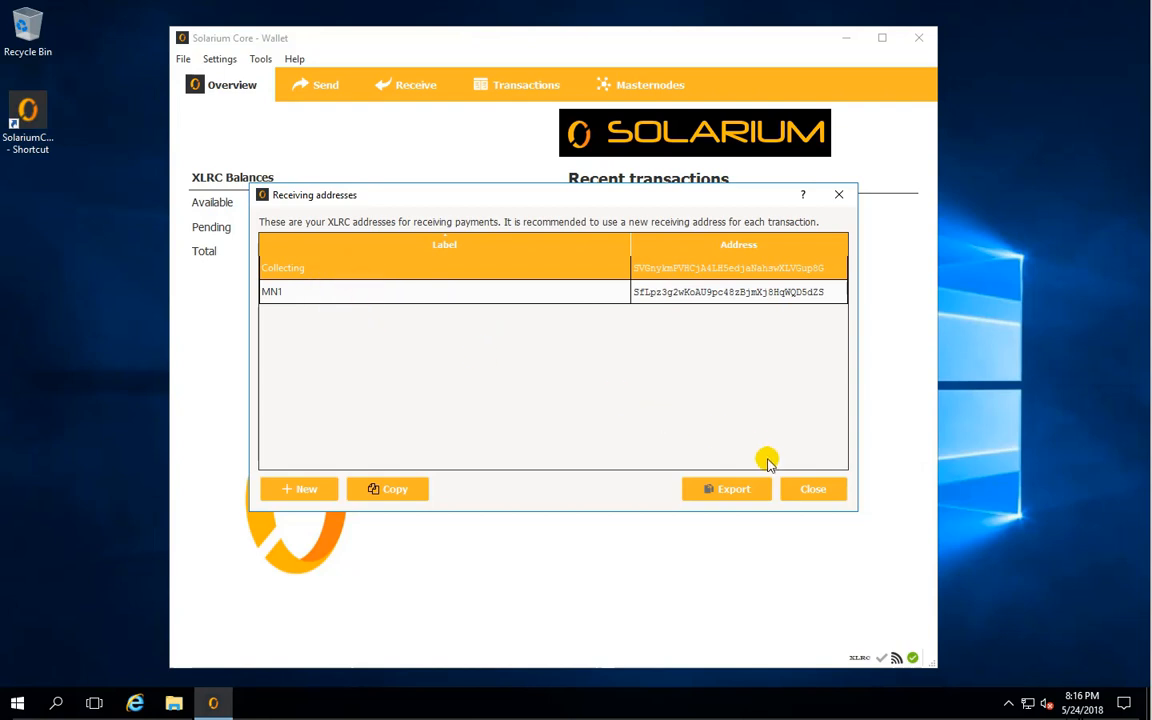
{"action": "left_click", "coordinate": [811, 488]}
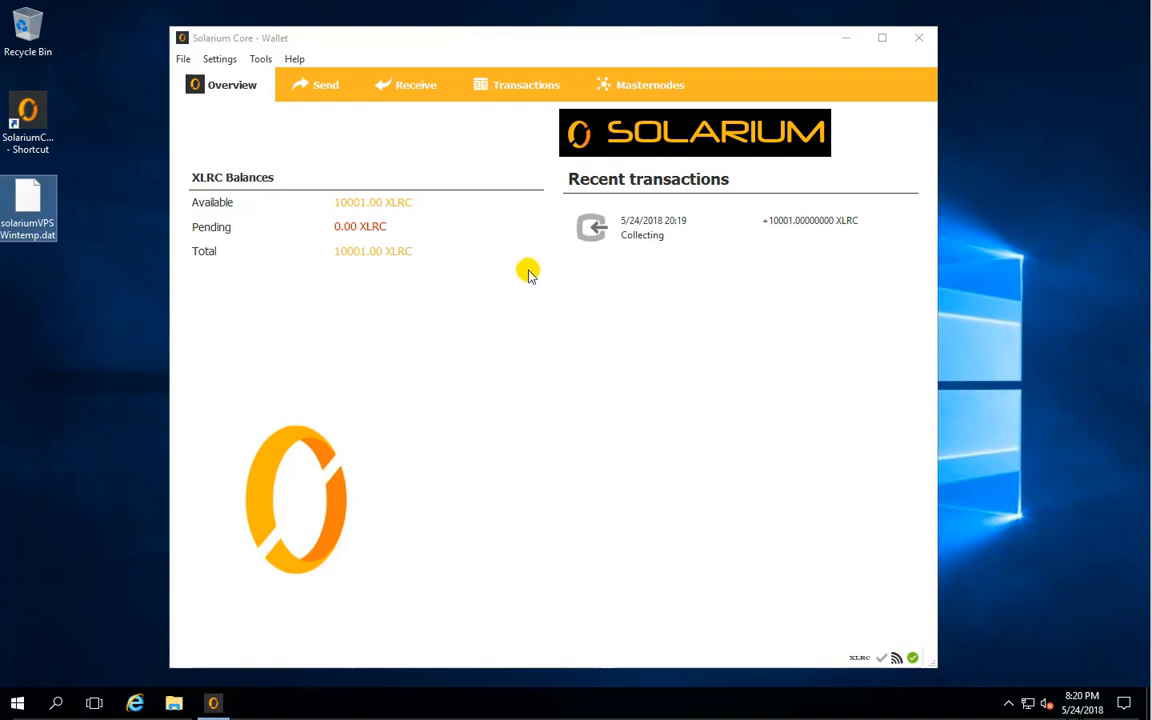
- Examine the incoming "Collecting" transaction in the transaction history and return to the wallet overview
{"action": "left_click", "coordinate": [492, 86]}
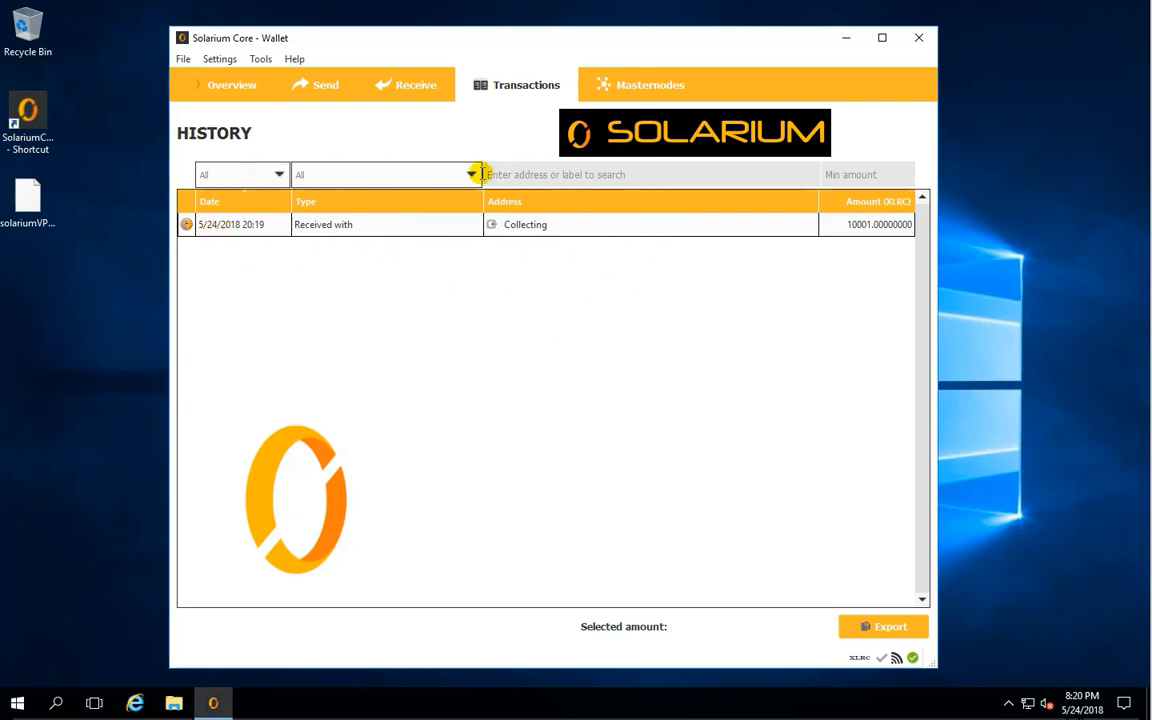
{"action": "left_click", "coordinate": [347, 229]}
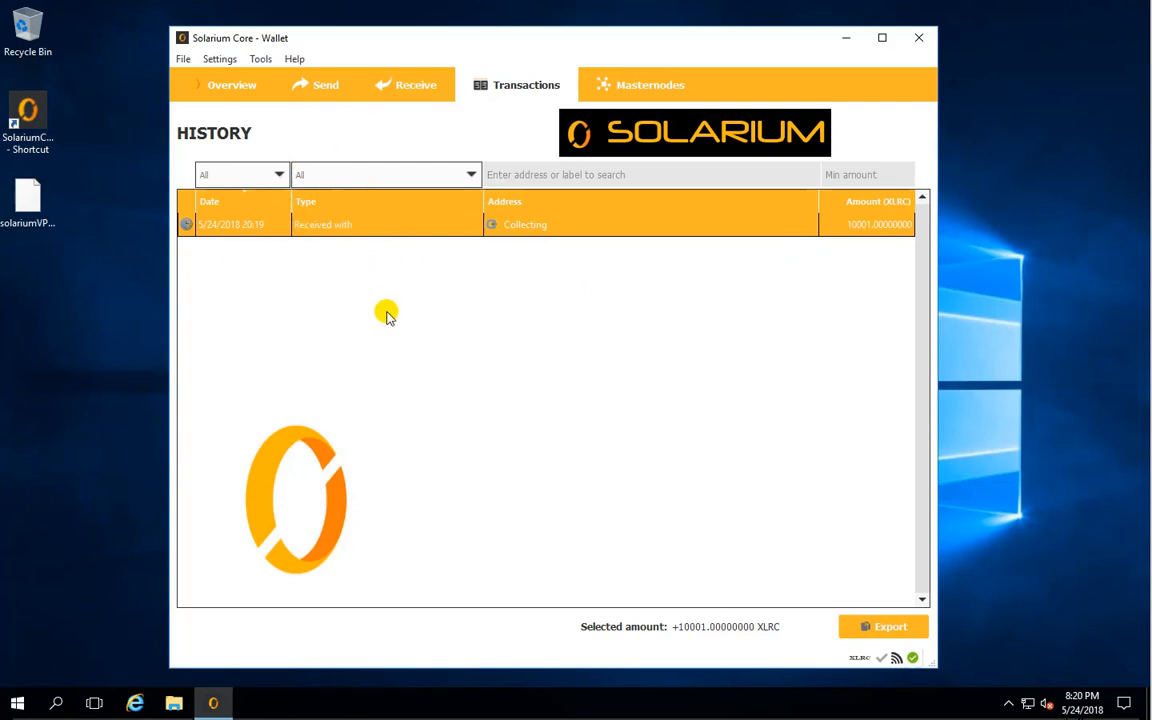
{"action": "left_click", "coordinate": [222, 82]}
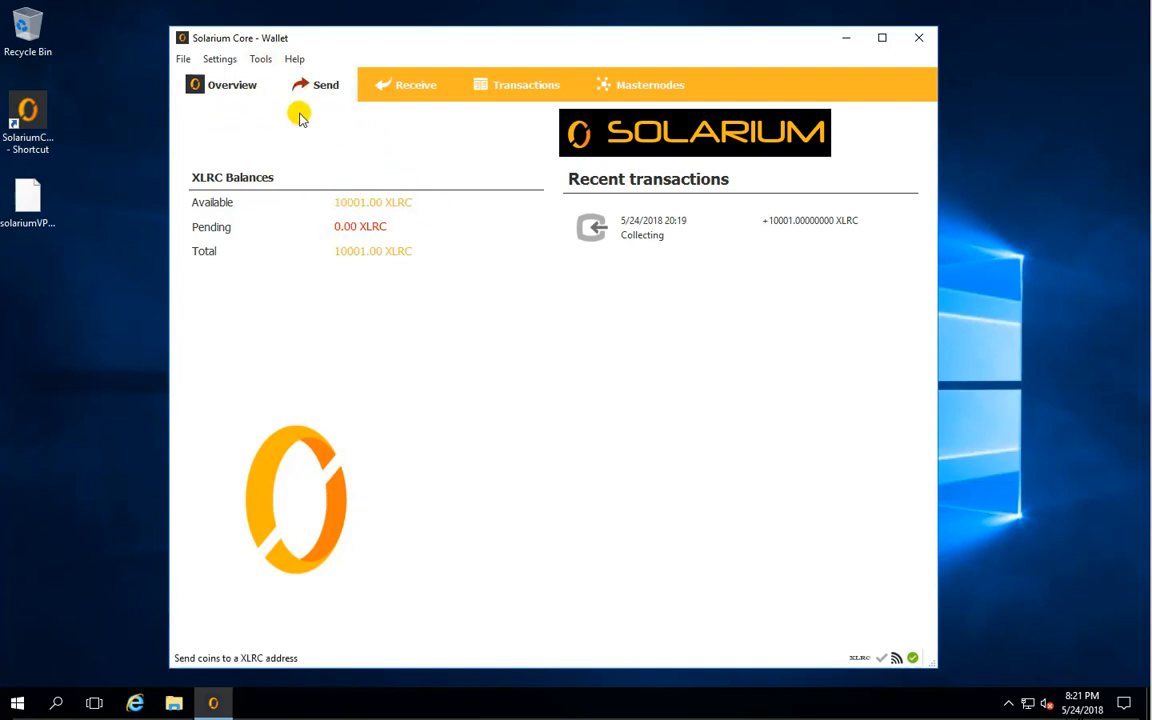
- Copy the "MN1" address from the receiving addresses list and close the list
{"action": "left_click", "coordinate": [185, 61]}
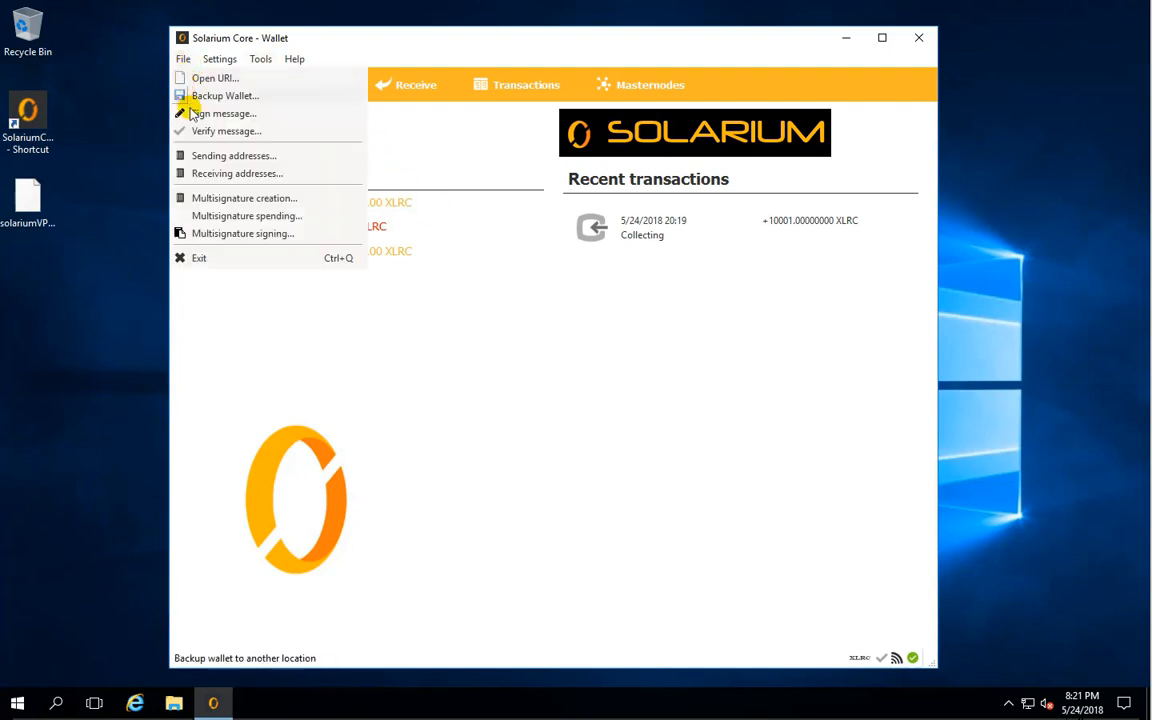
{"action": "left_click", "coordinate": [229, 175]}
{"action": "left_click", "coordinate": [348, 292]}
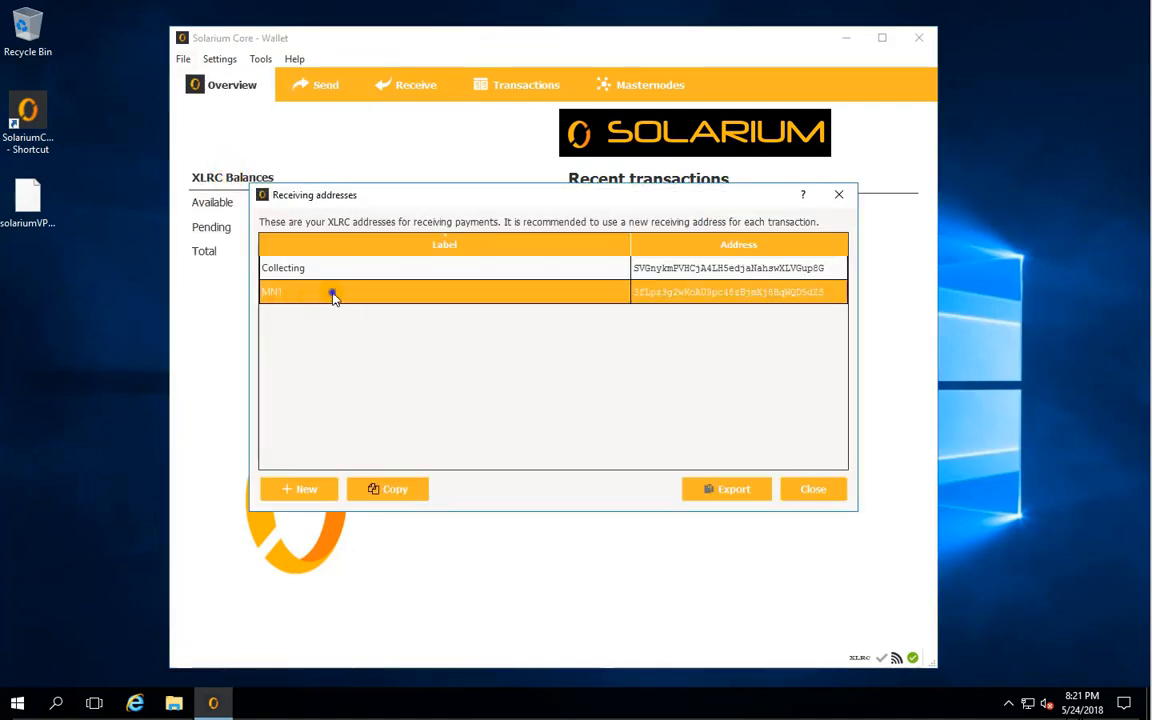
{"action": "right_click", "coordinate": [333, 295]}
{"action": "left_click", "coordinate": [391, 304]}
{"action": "left_click", "coordinate": [812, 489]}
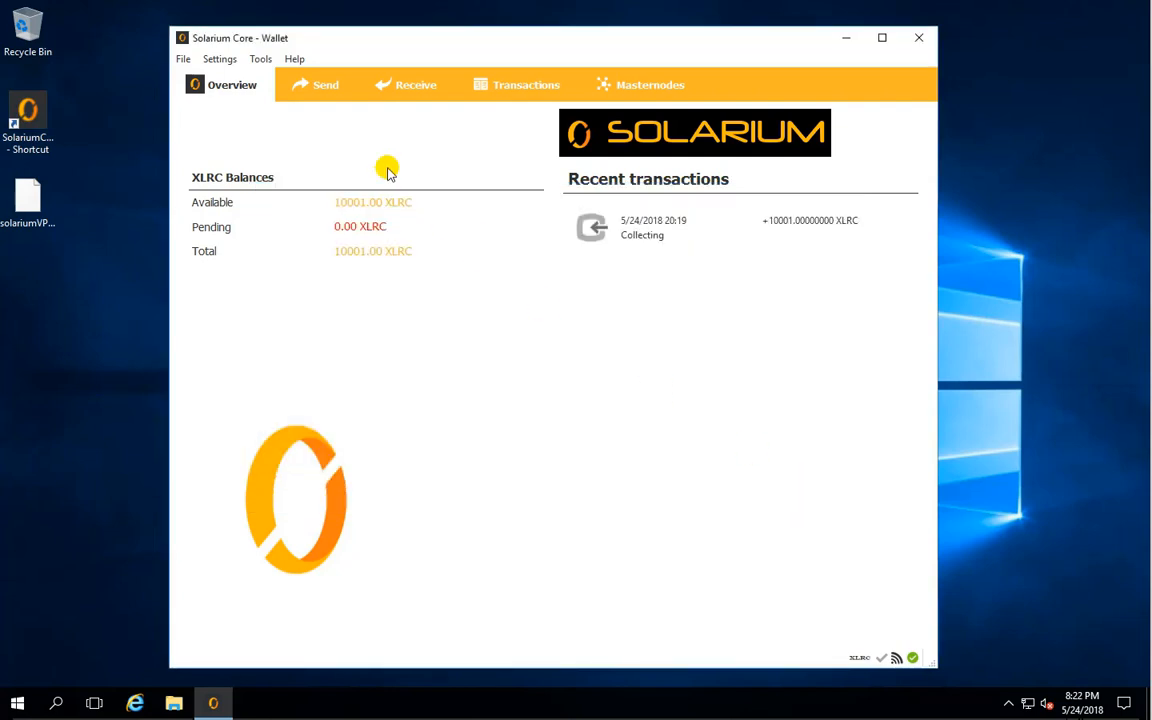
- Send 10000 XLRC to the copied MN1 address and confirm the transfer
{"action": "left_click", "coordinate": [322, 88]}
{"action": "right_click", "coordinate": [286, 185]}
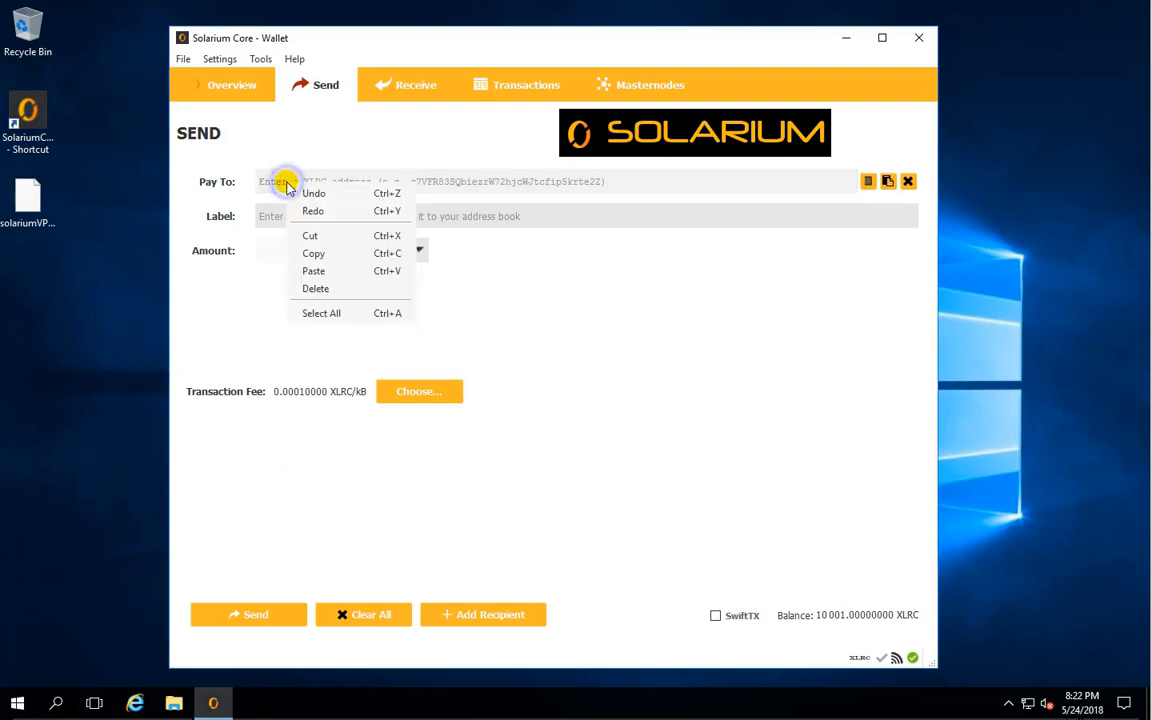
{"action": "left_click", "coordinate": [329, 267]}
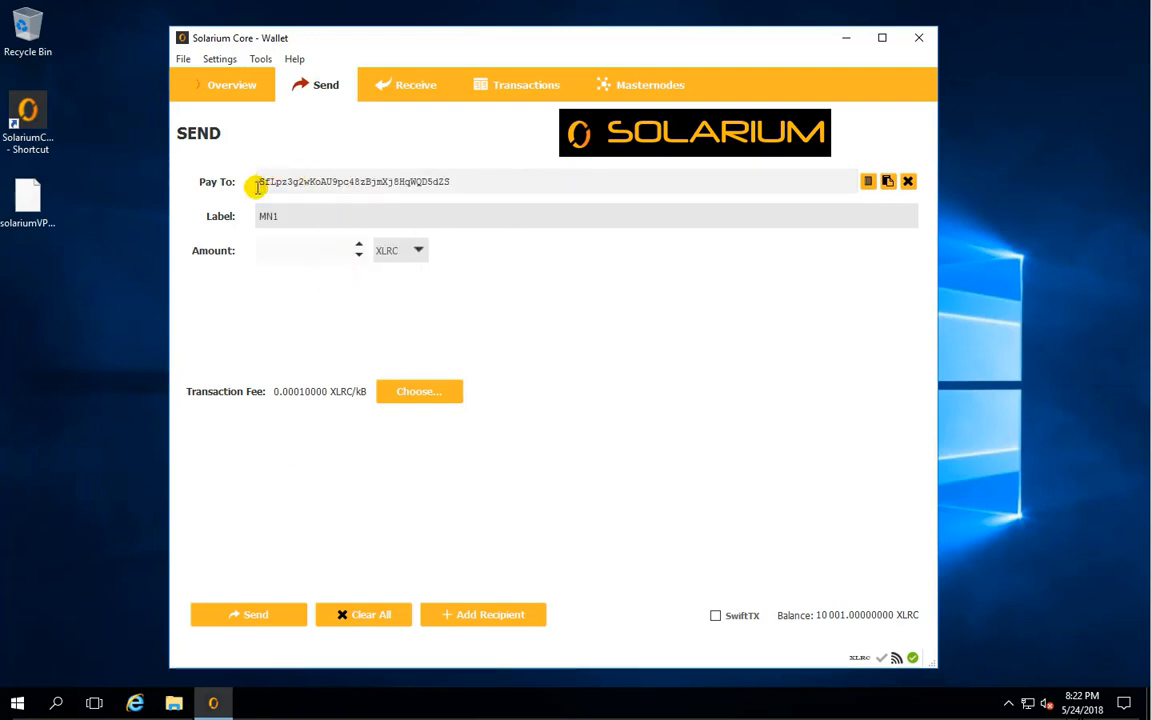
{"action": "left_click", "coordinate": [287, 250]}
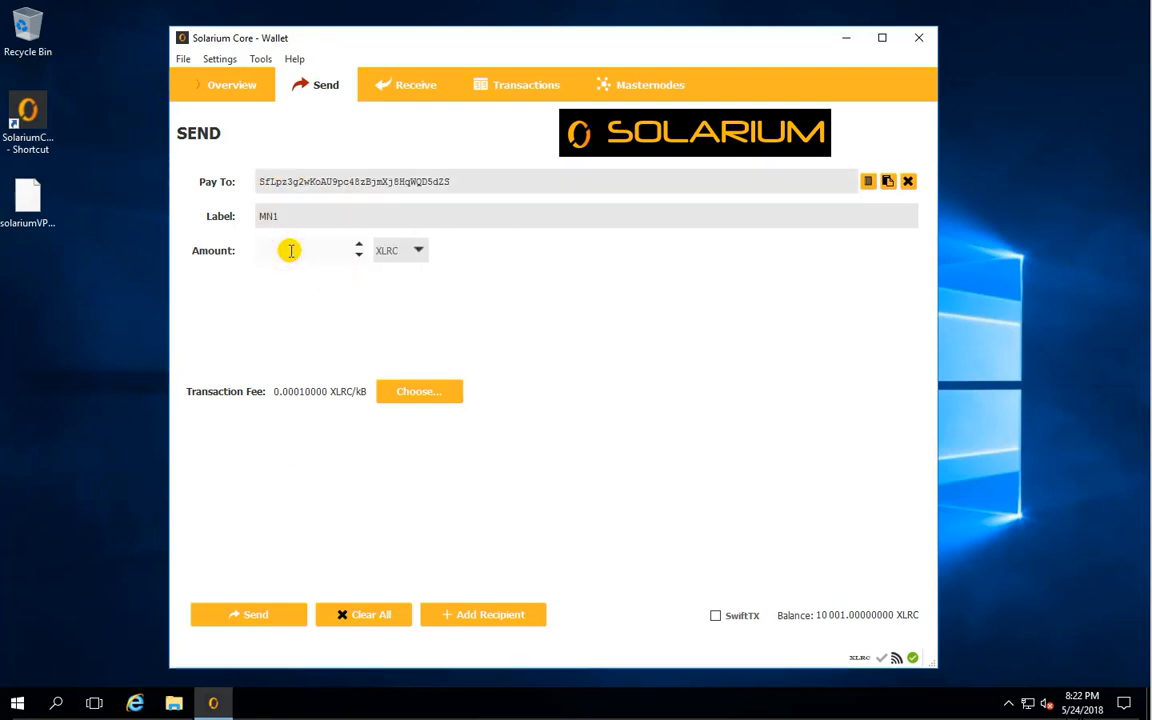
{"action": "type", "text": "10000"}
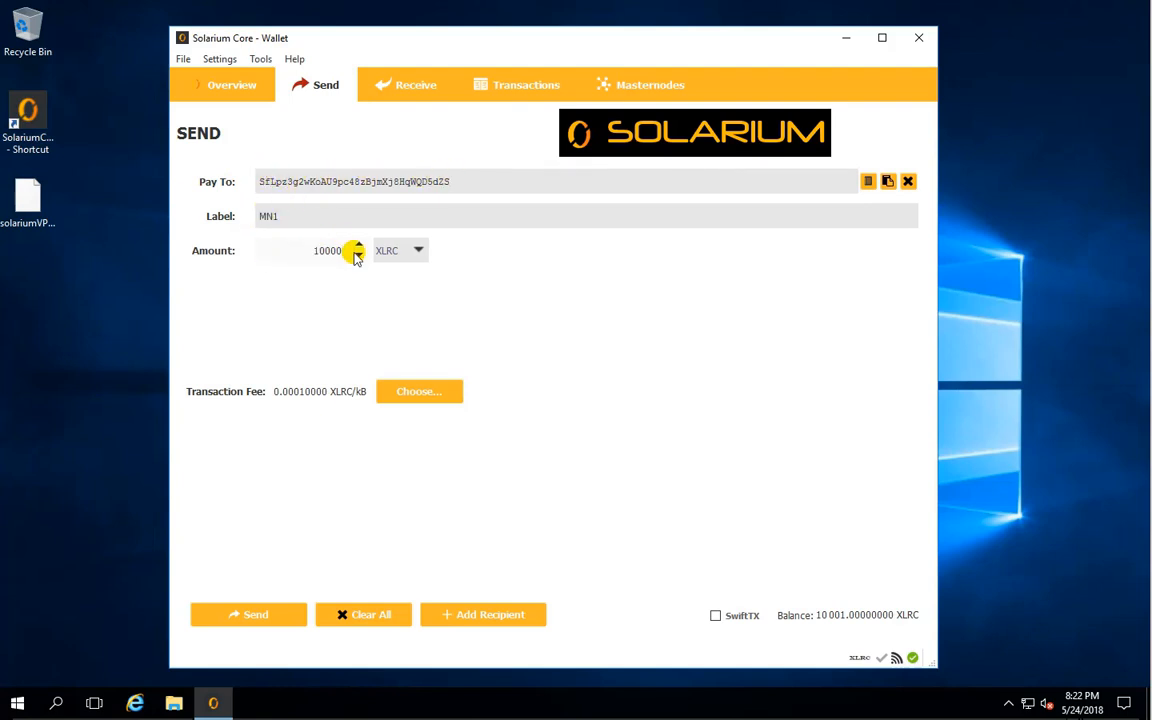
{"action": "left_click", "coordinate": [257, 614]}
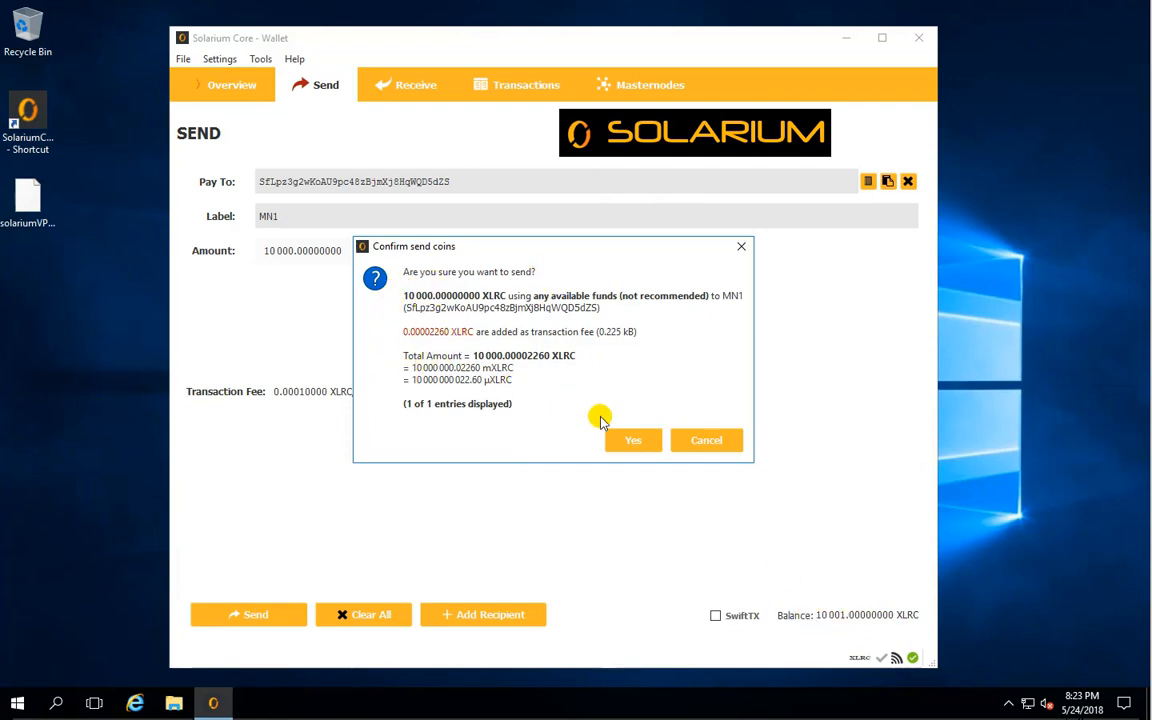
{"action": "left_click", "coordinate": [630, 438]}
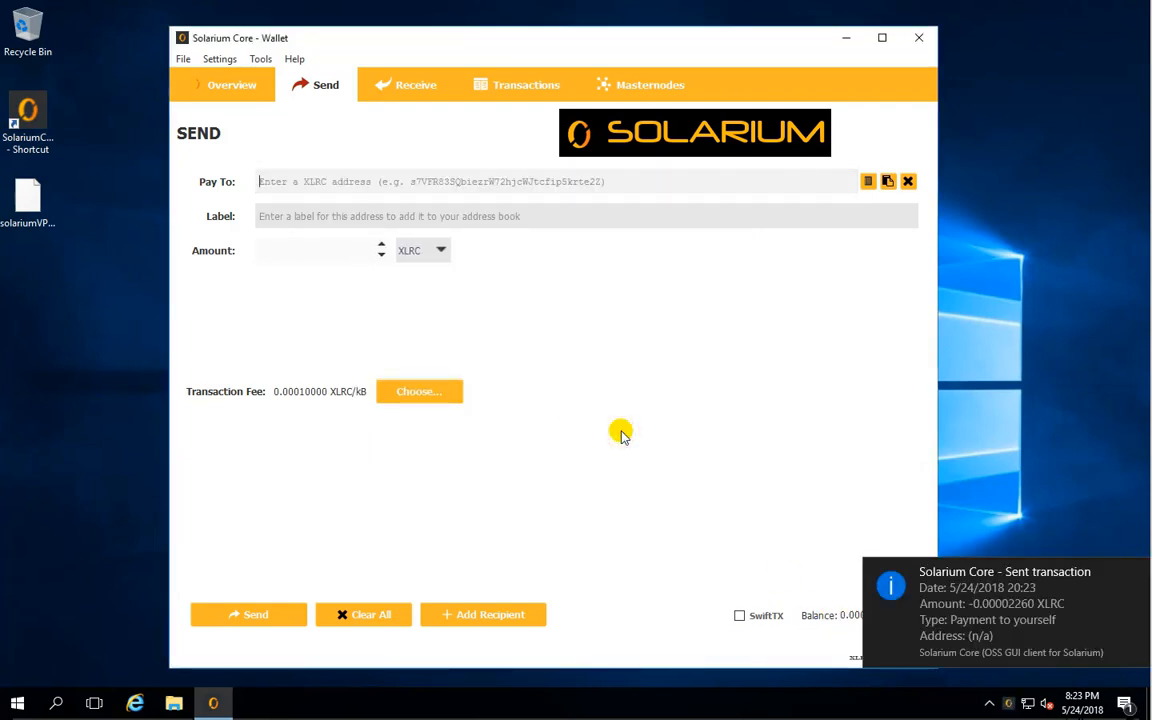
- Examine the details of the "Payment to yourself" transaction in the history, including its debit, credit, fee and transaction ID
{"action": "left_click", "coordinate": [510, 88]}
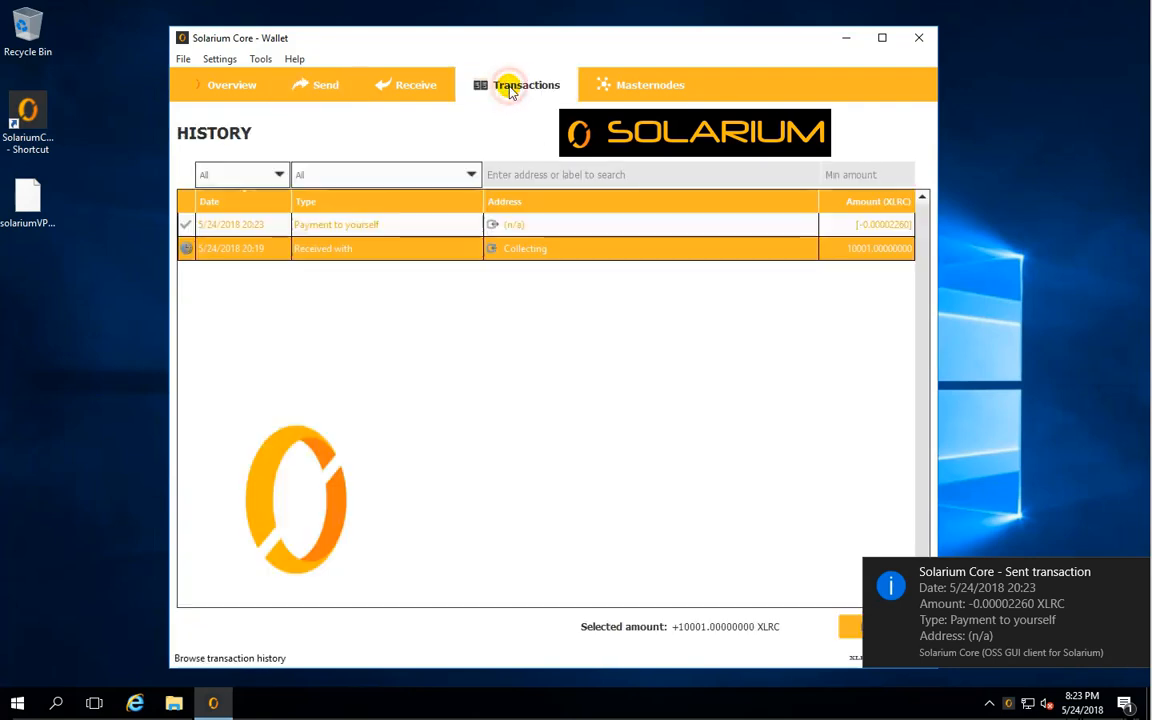
{"action": "left_click", "coordinate": [484, 323]}
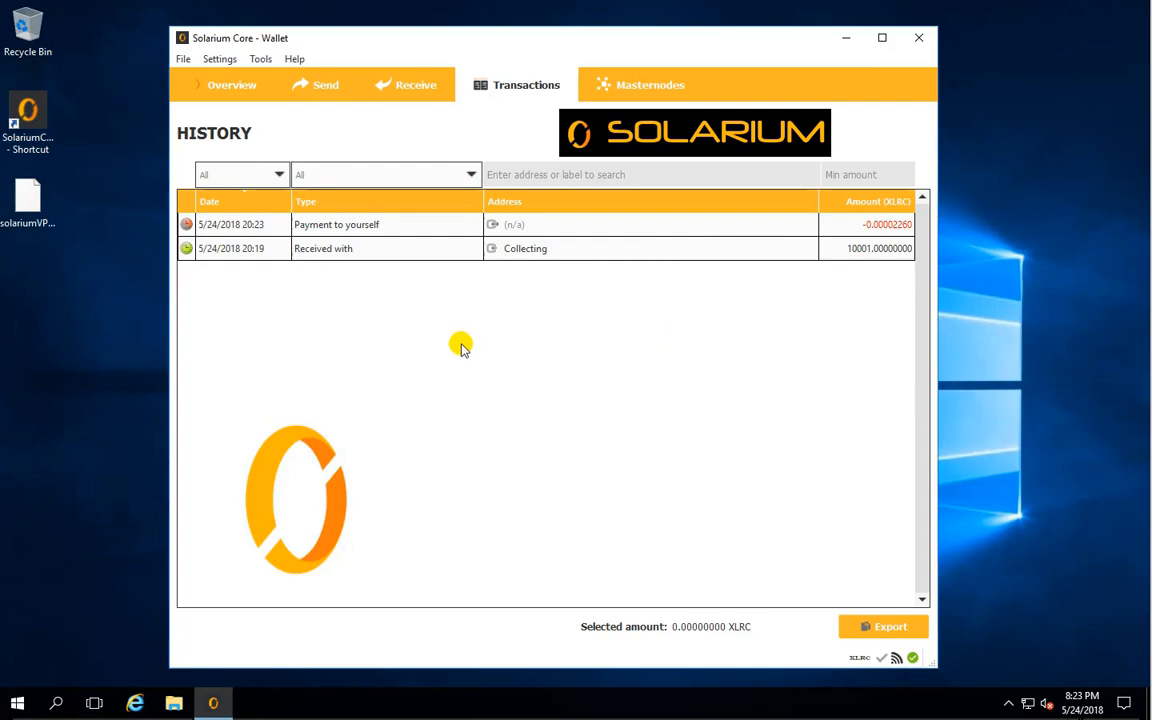
{"action": "left_click", "coordinate": [378, 225]}
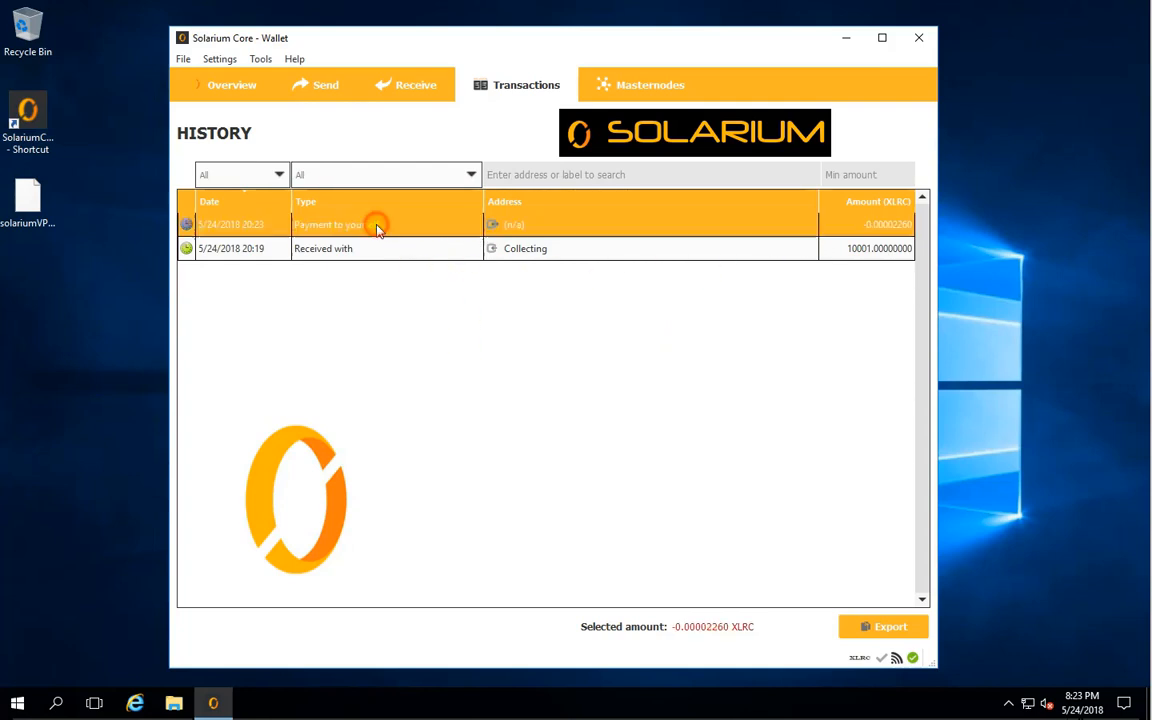
{"action": "double_click", "coordinate": [377, 225]}
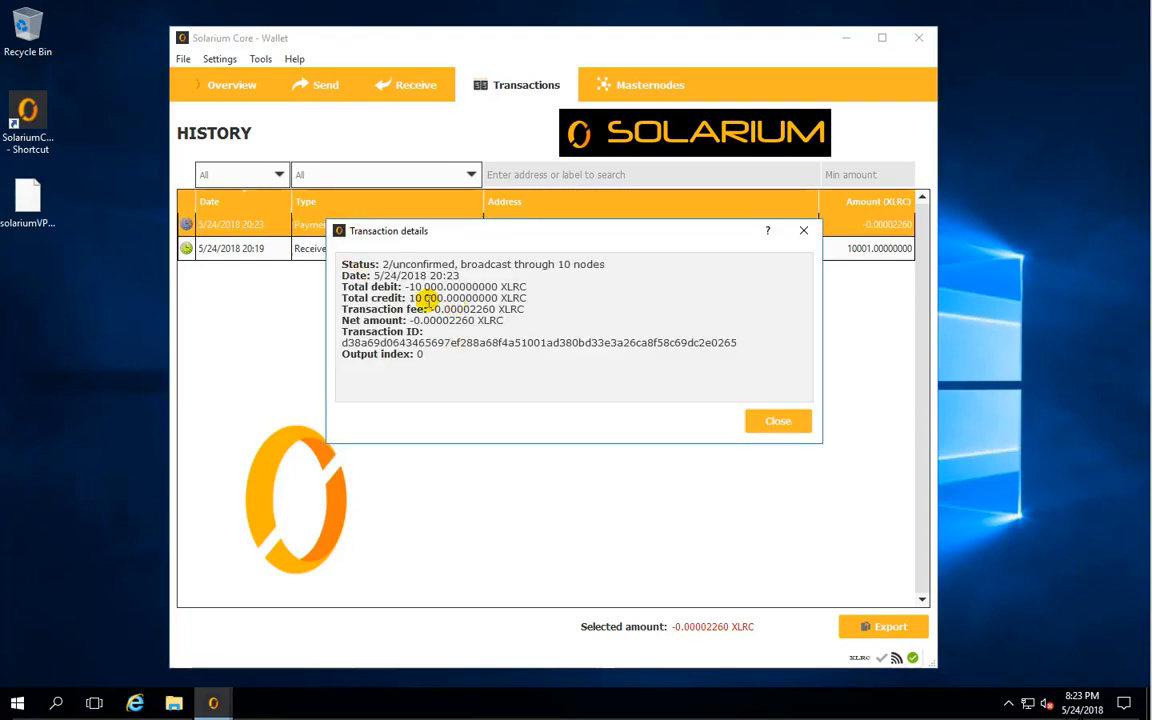
{"action": "left_click_drag", "start_coordinate": [411, 287], "coordinate": [459, 308]}
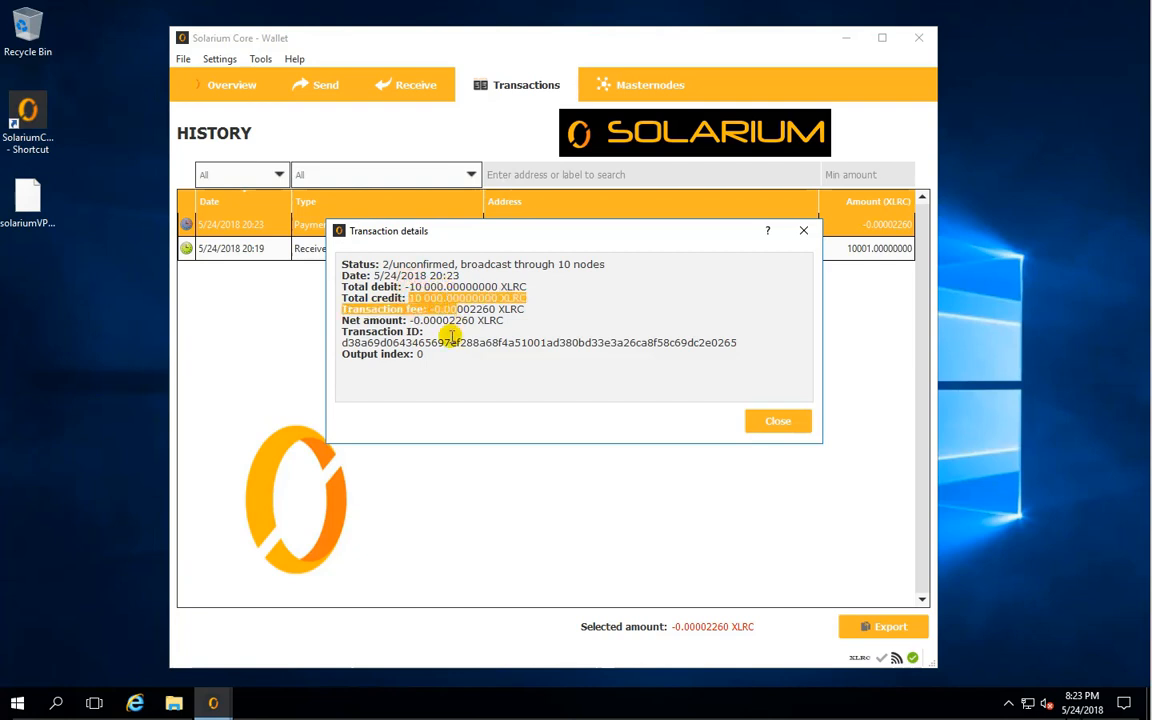
{"action": "left_click_drag", "start_coordinate": [382, 343], "coordinate": [437, 350]}
{"action": "left_click", "coordinate": [397, 300]}
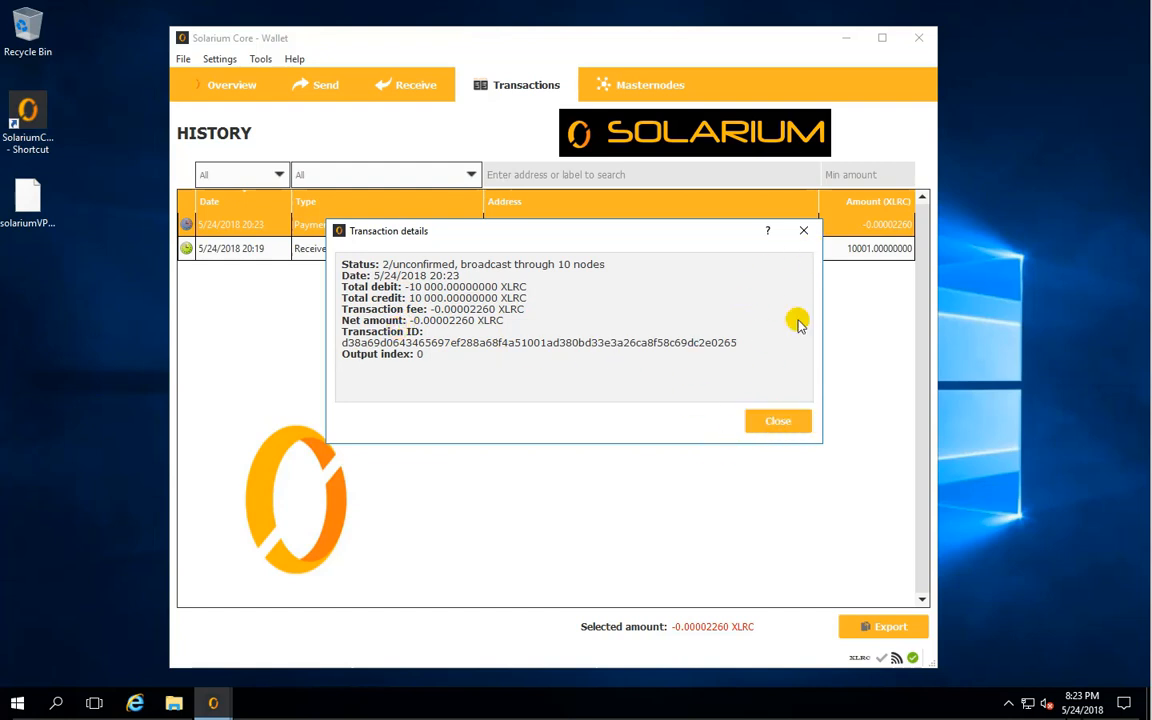
{"action": "left_click", "coordinate": [783, 423]}
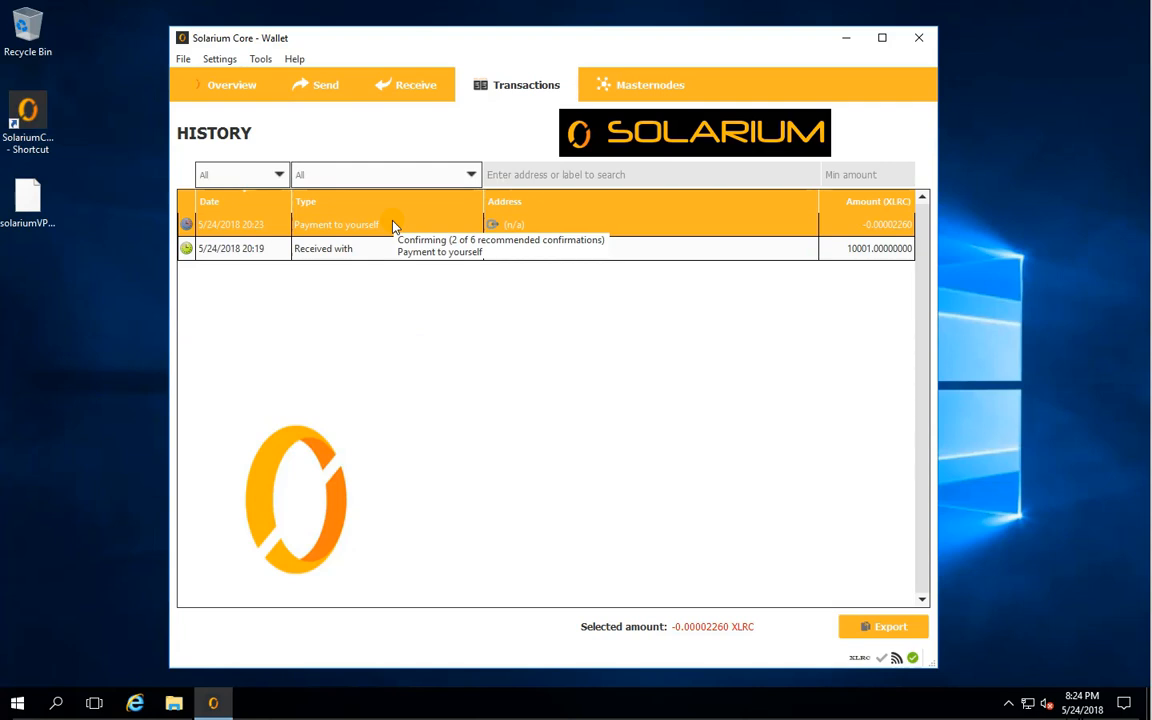
{"action": "left_click", "coordinate": [240, 88]}
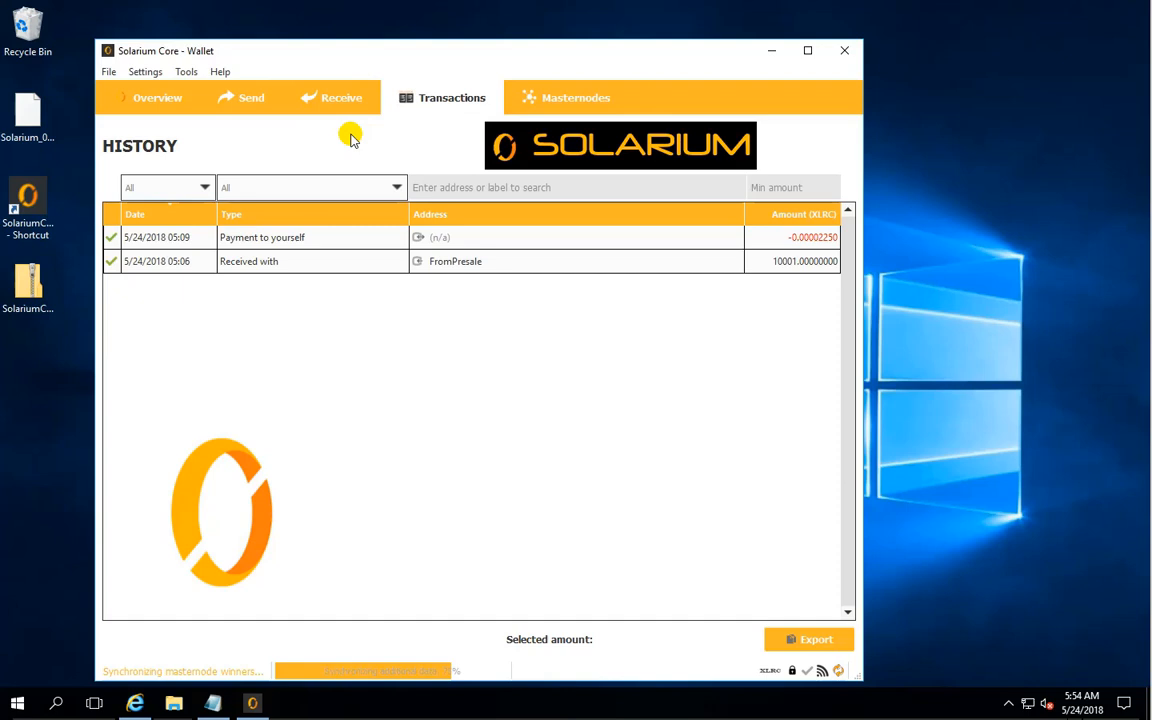
- Open the wallet configuration file and copy the solarium.conf template, from rpcuser through the last addnode line, out of the untitled Notepad notes
{"action": "left_click", "coordinate": [185, 72]}
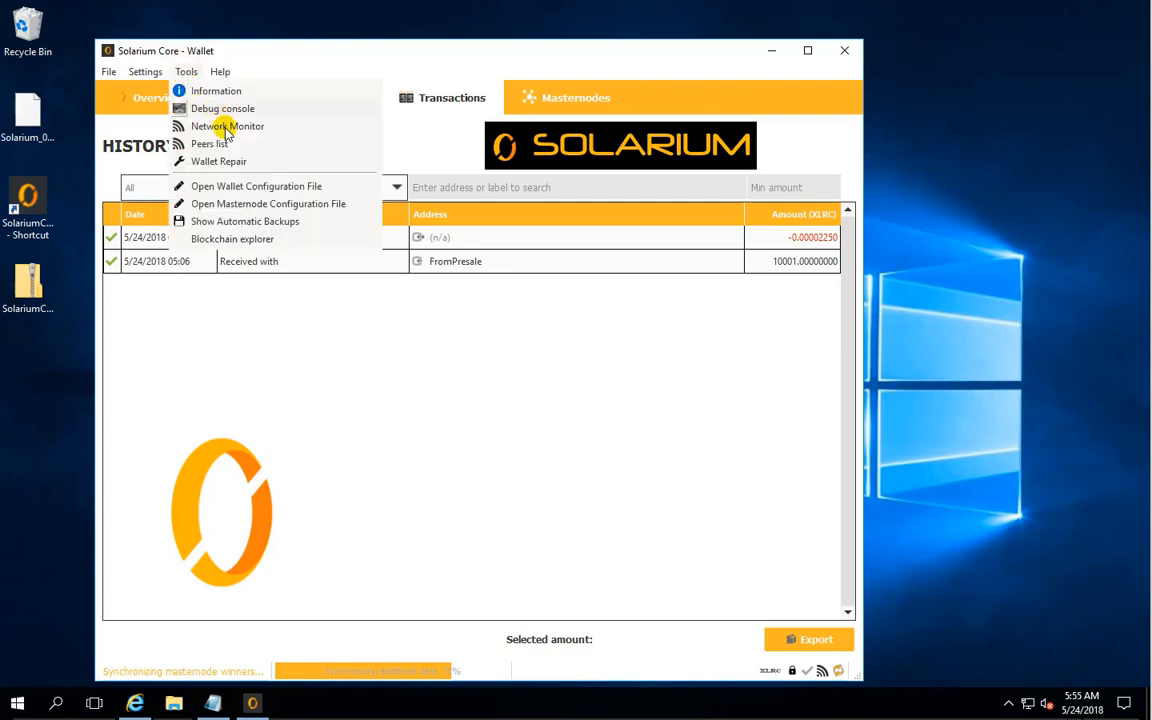
{"action": "left_click", "coordinate": [250, 187]}
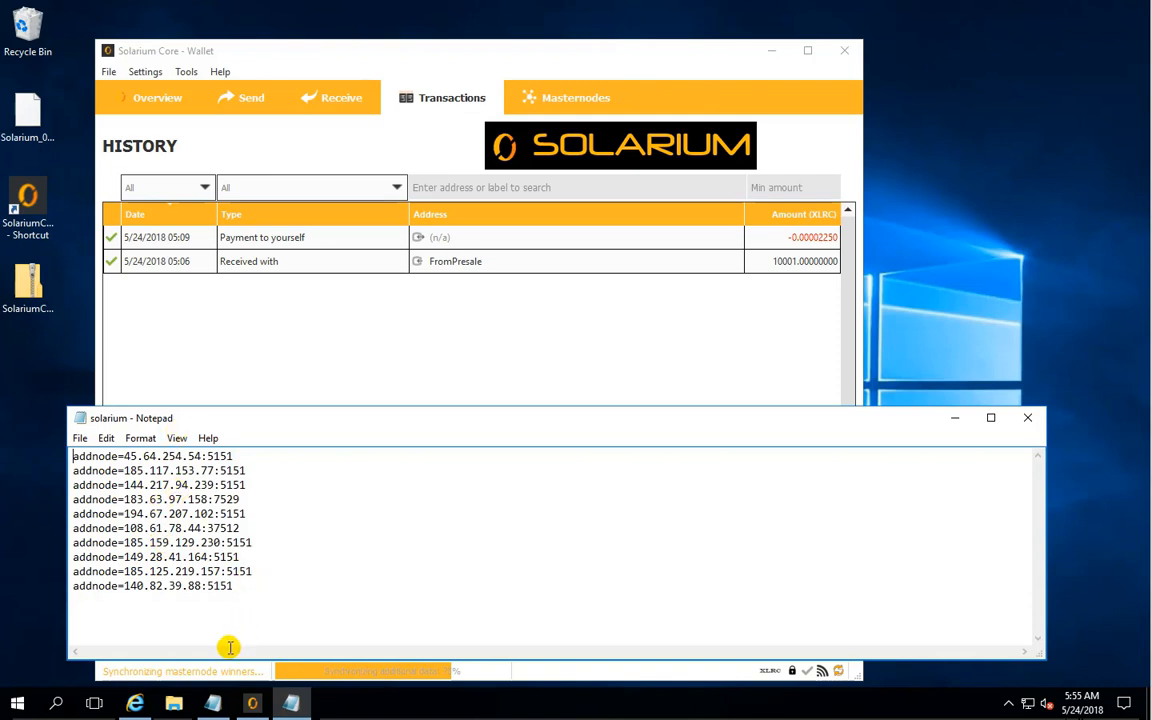
{"action": "left_click", "coordinate": [213, 705]}
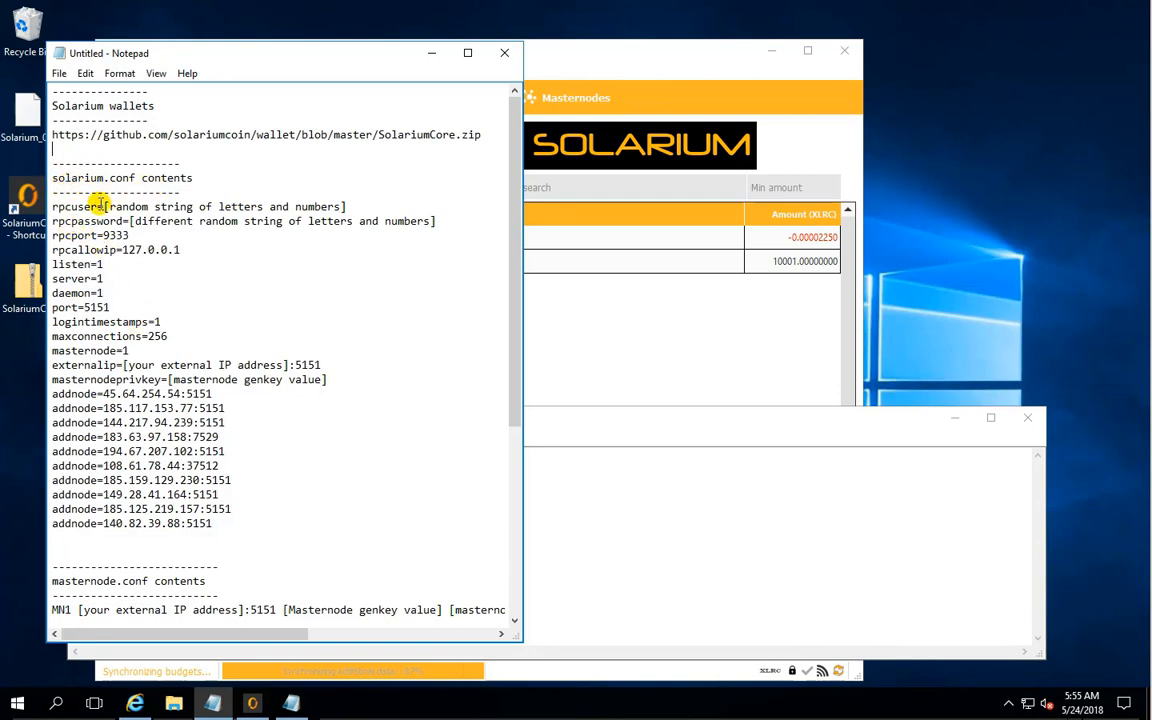
{"action": "left_click_drag", "start_coordinate": [52, 206], "coordinate": [313, 531]}
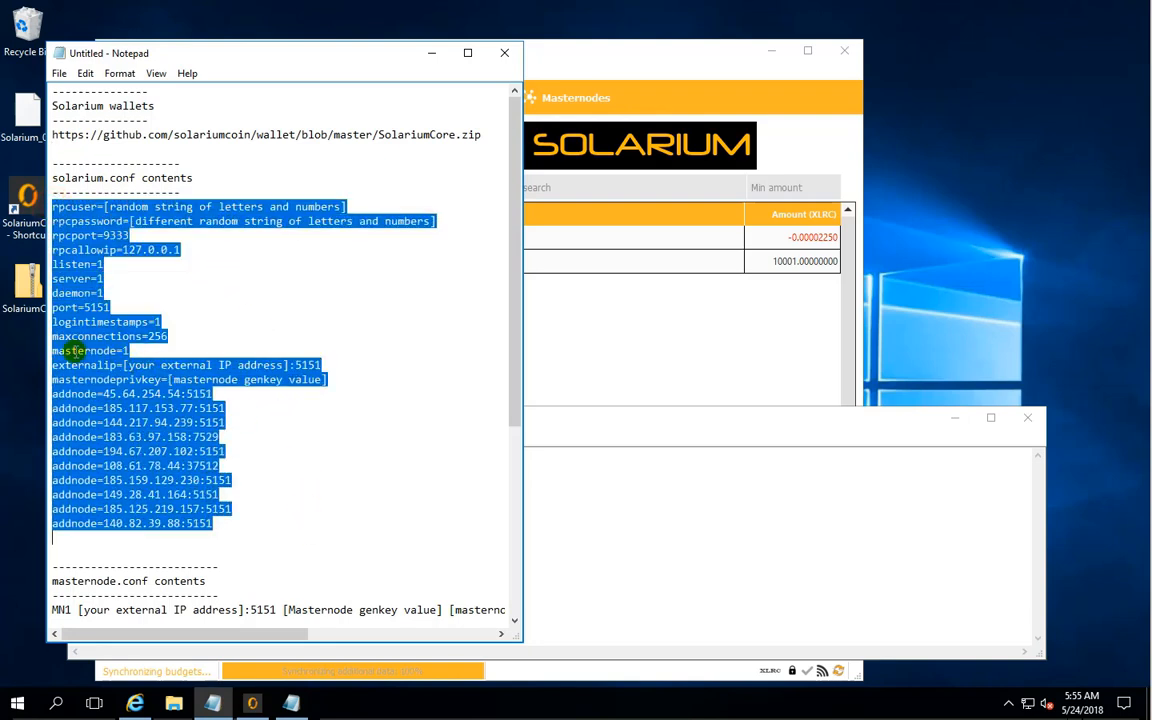
{"action": "right_click", "coordinate": [70, 352]}
{"action": "left_click", "coordinate": [134, 405]}
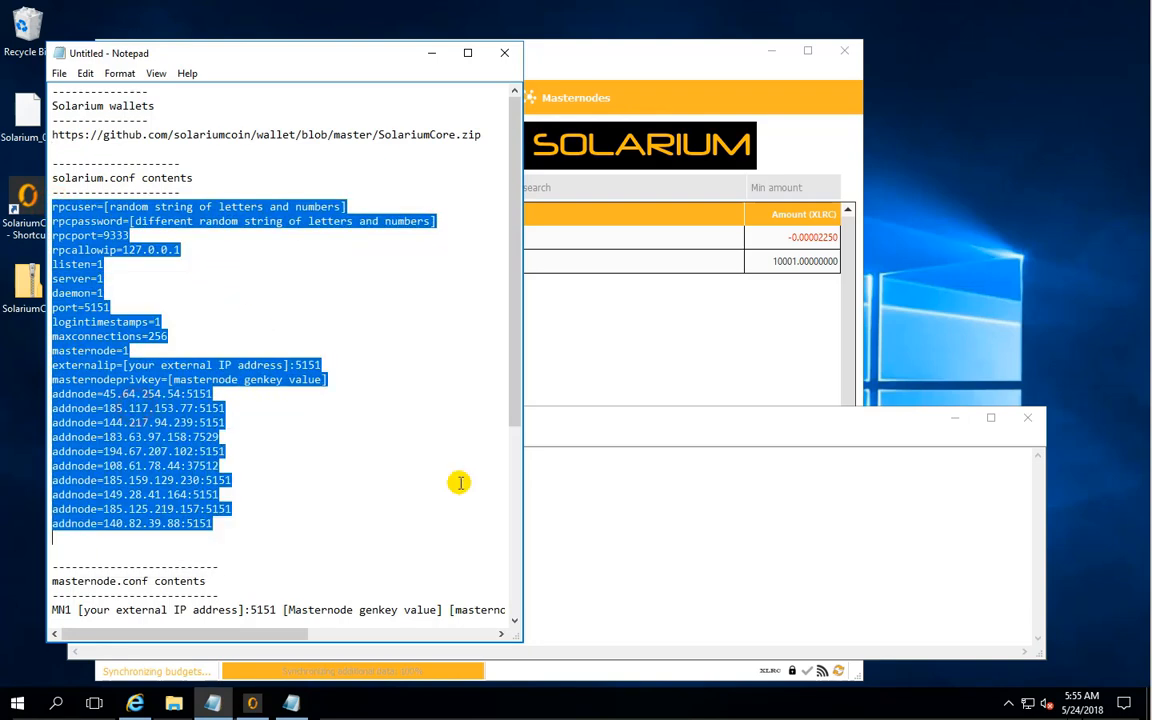
- Replace all addnode lines in the solarium configuration file with the copied template, minimize the notes and enlarge the file's window
{"action": "left_click", "coordinate": [610, 524]}
{"action": "left_click_drag", "start_coordinate": [275, 591], "coordinate": [12, 400]}
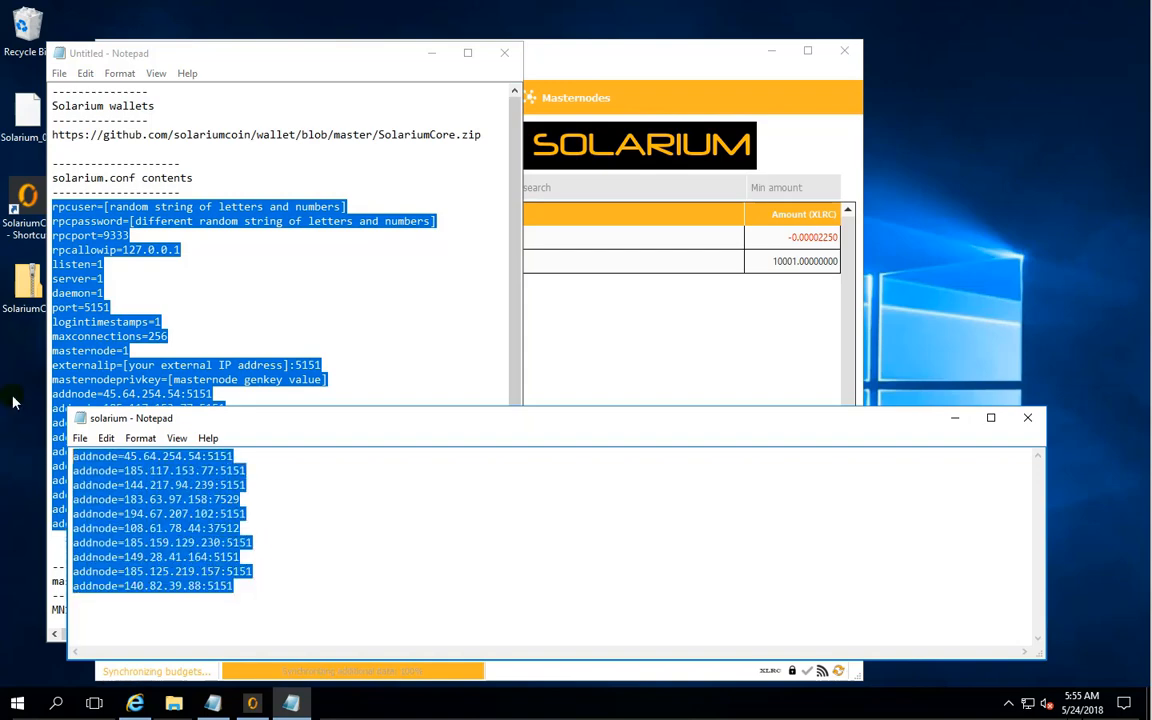
{"action": "key", "text": "ctrl+v"}
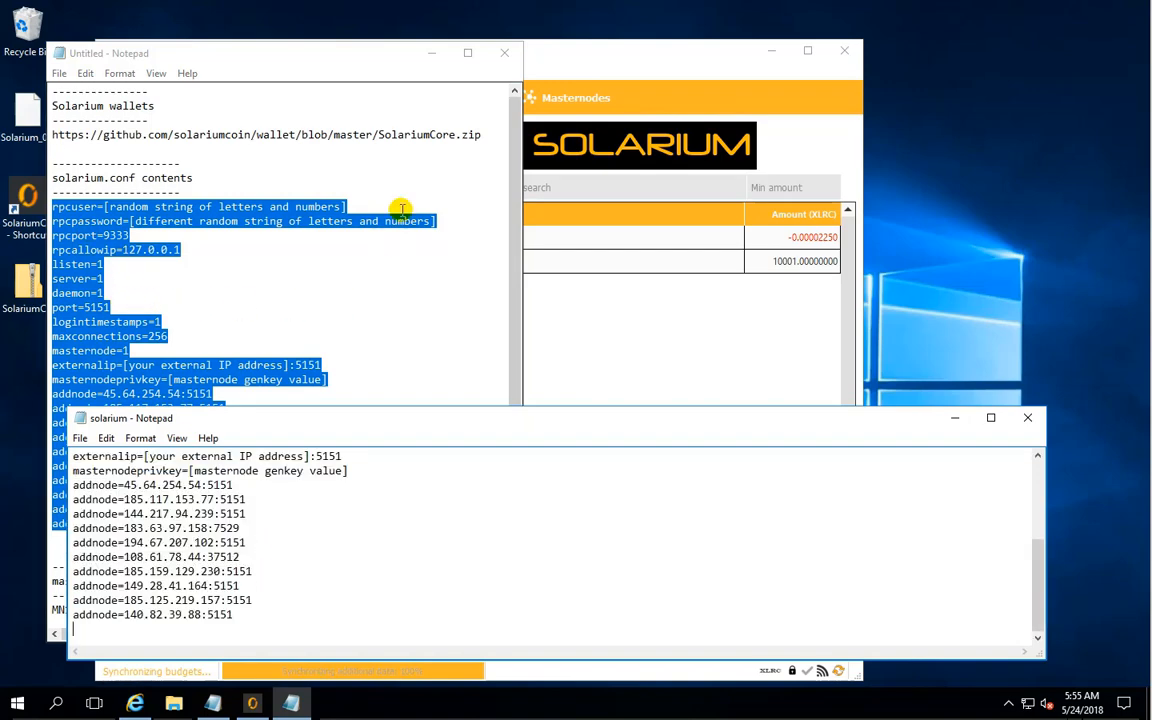
{"action": "left_click", "coordinate": [431, 52]}
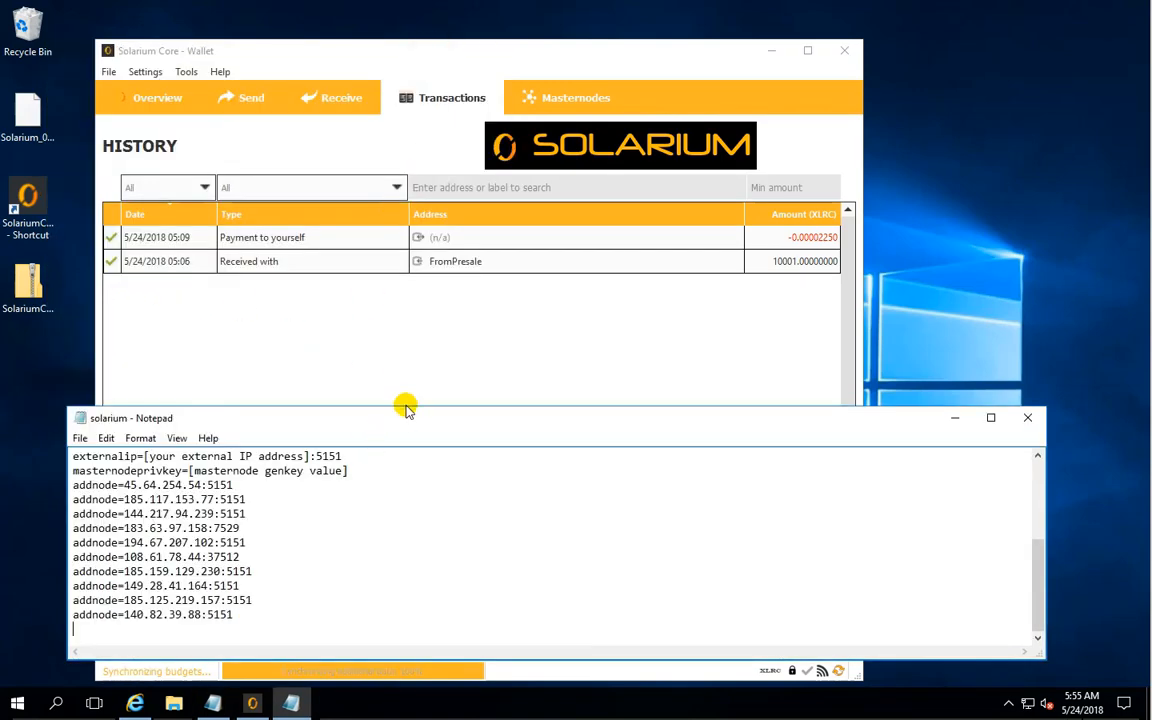
{"action": "left_click_drag", "start_coordinate": [405, 409], "coordinate": [378, 248]}
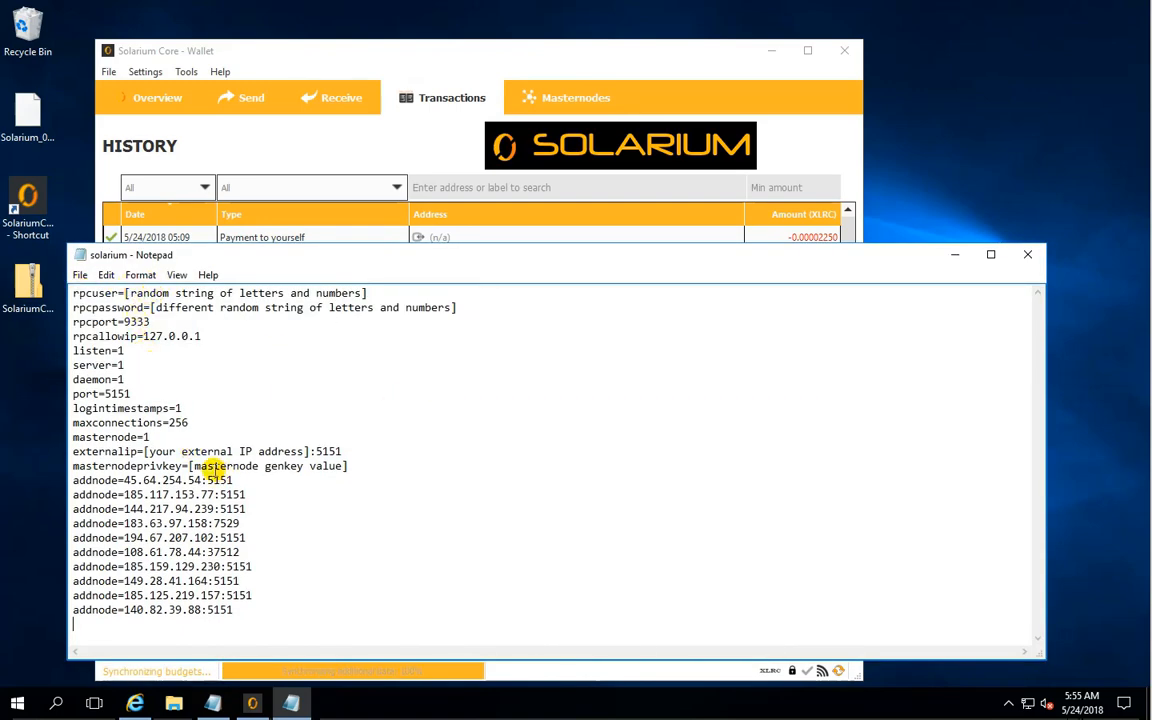
- Replace the rpcuser placeholder with asdfqwer and the rpcpassword placeholder with the RPC password in the solarium configuration file
{"action": "left_click", "coordinate": [125, 293]}
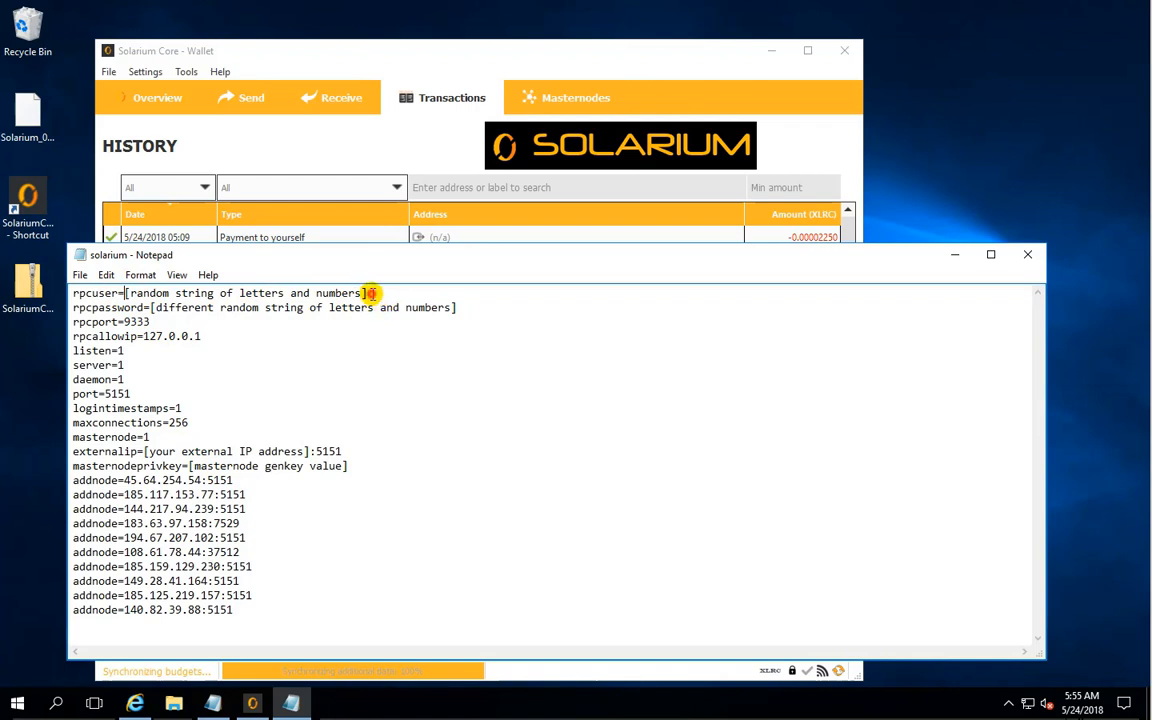
{"action": "left_click", "coordinate": [367, 293], "text": "shift"}
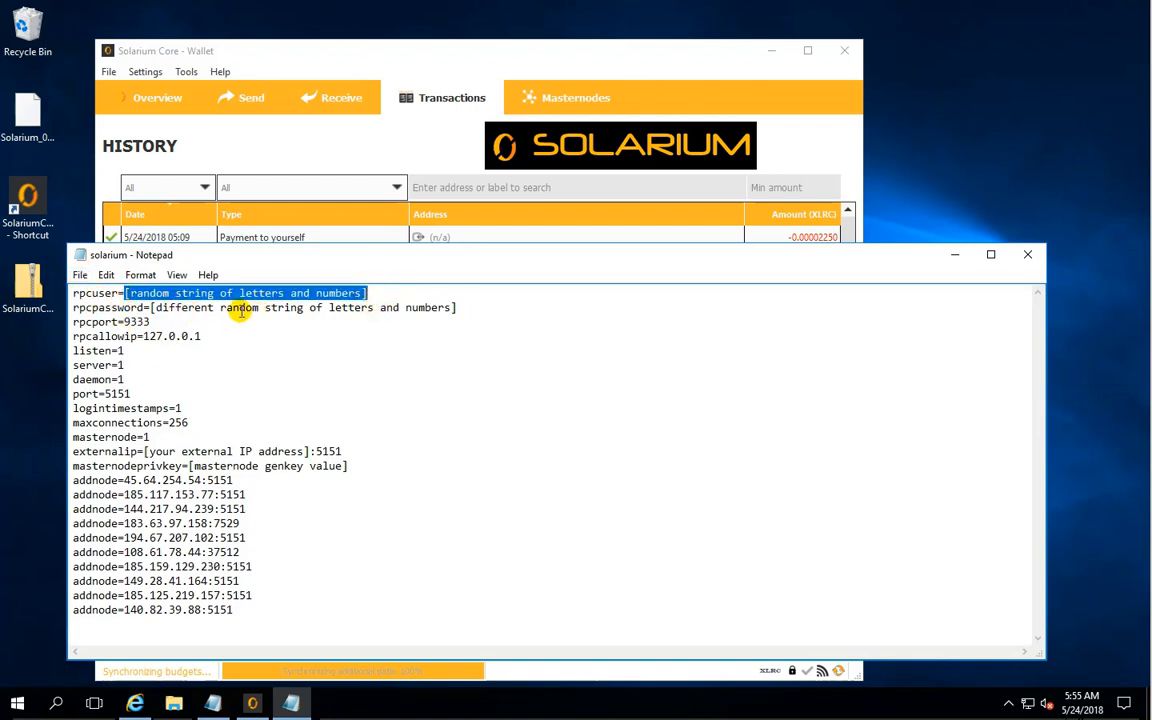
{"action": "type", "text": "asdfqwer"}
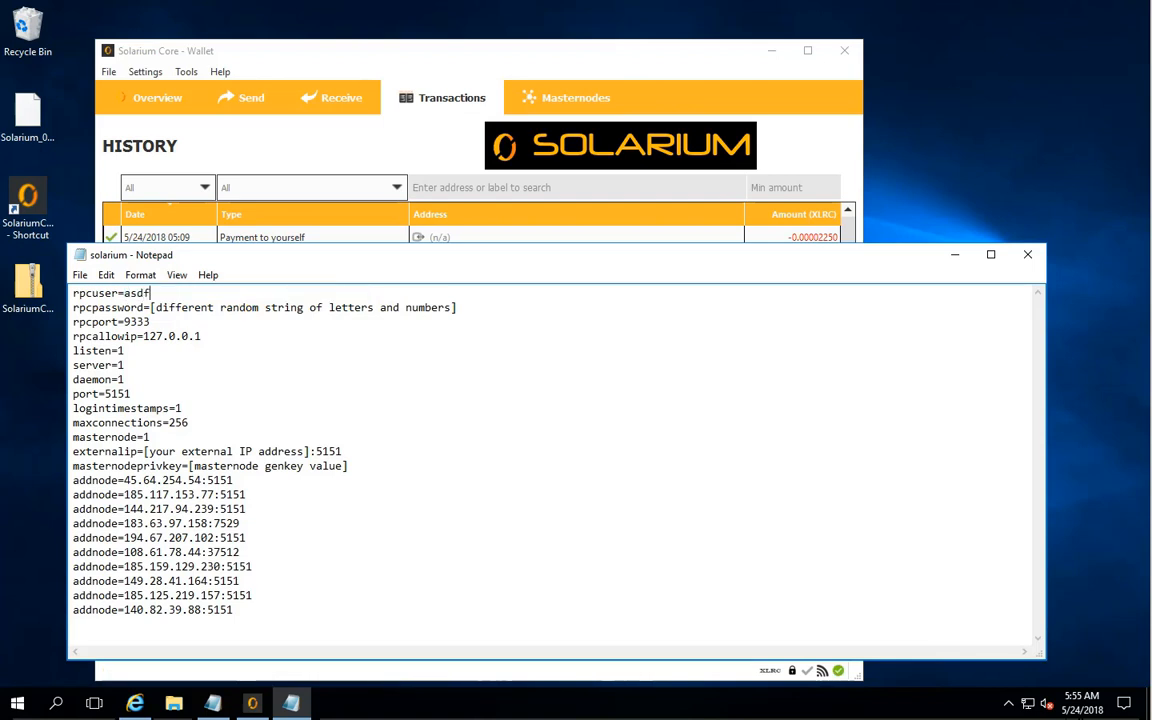
{"action": "left_click", "coordinate": [150, 307]}
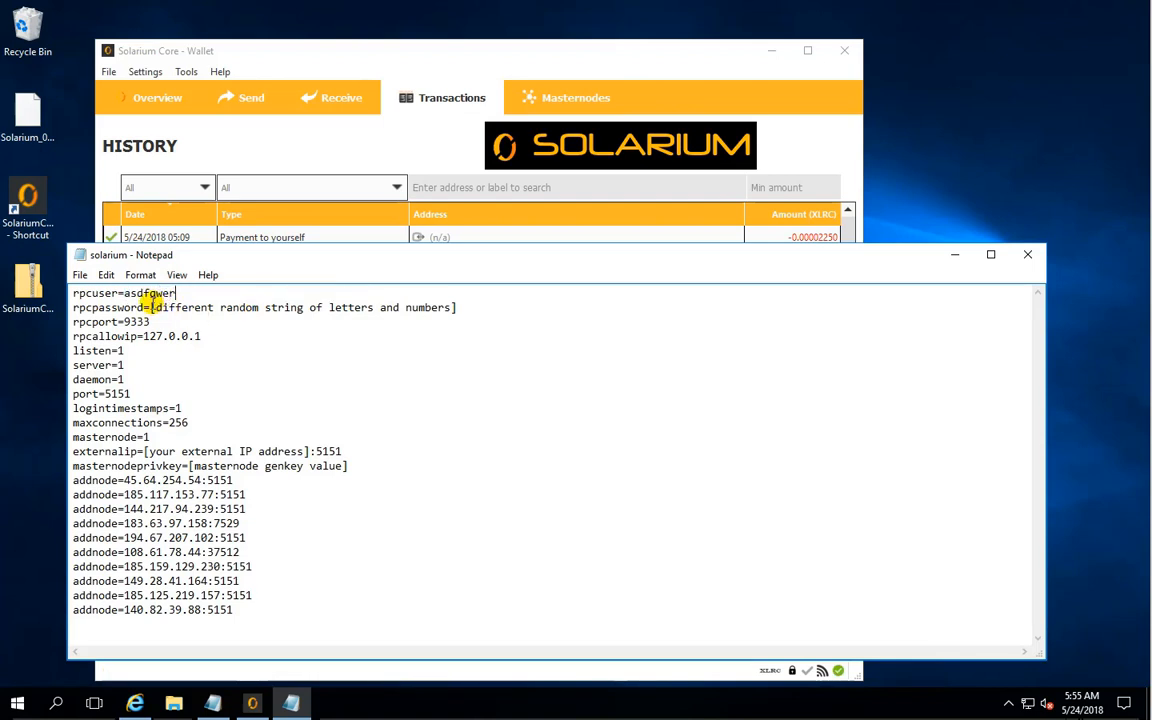
{"action": "left_click", "coordinate": [471, 313], "text": "shift"}
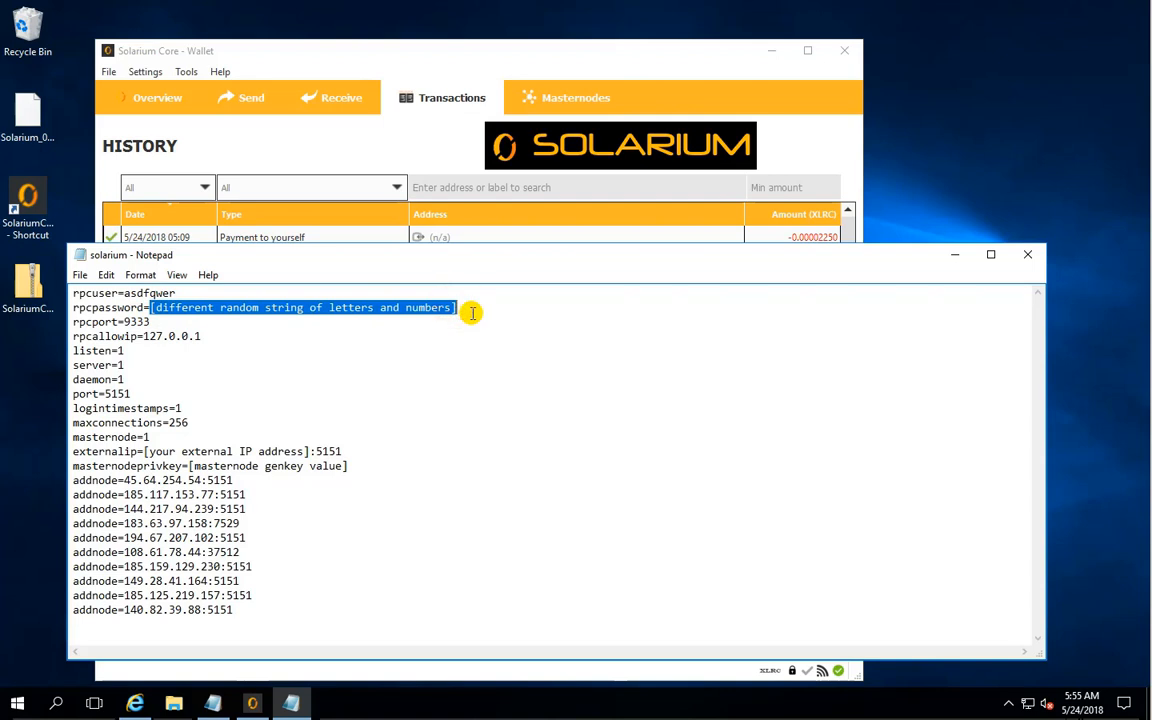
{"action": "type", "text": "1"}
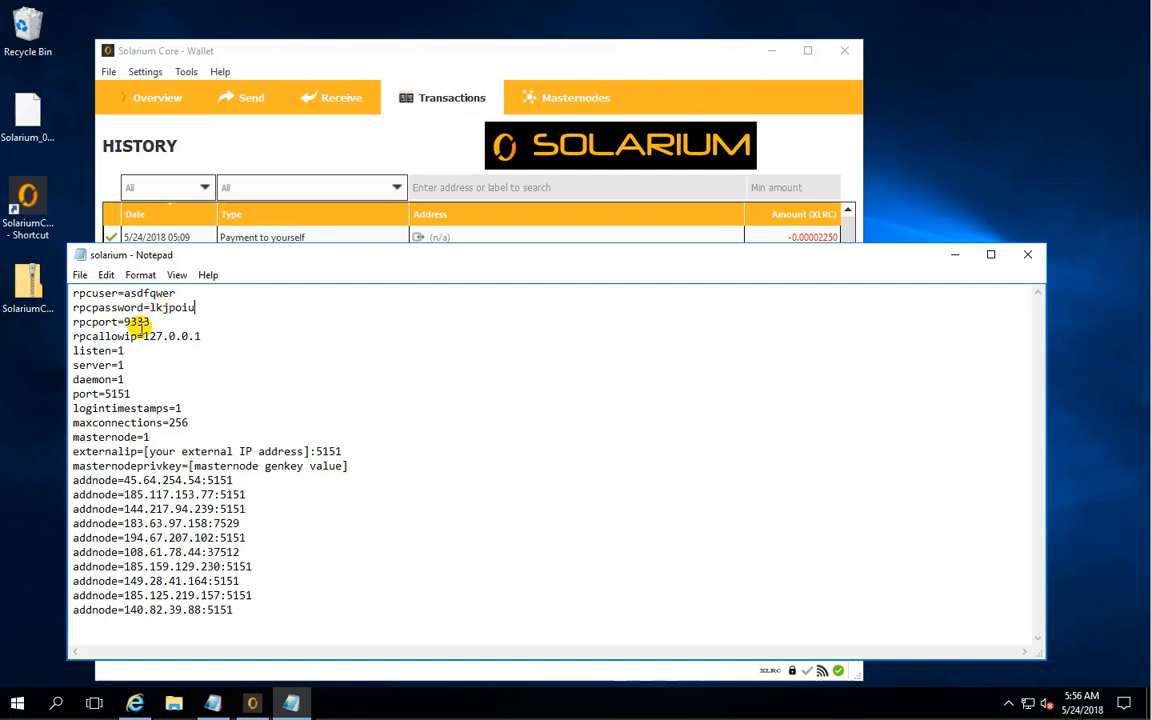
- Switch to Internet Explorer, search Google for "what is my ip" and select the public IP address in the result
{"action": "left_click_drag", "start_coordinate": [145, 451], "coordinate": [306, 452]}
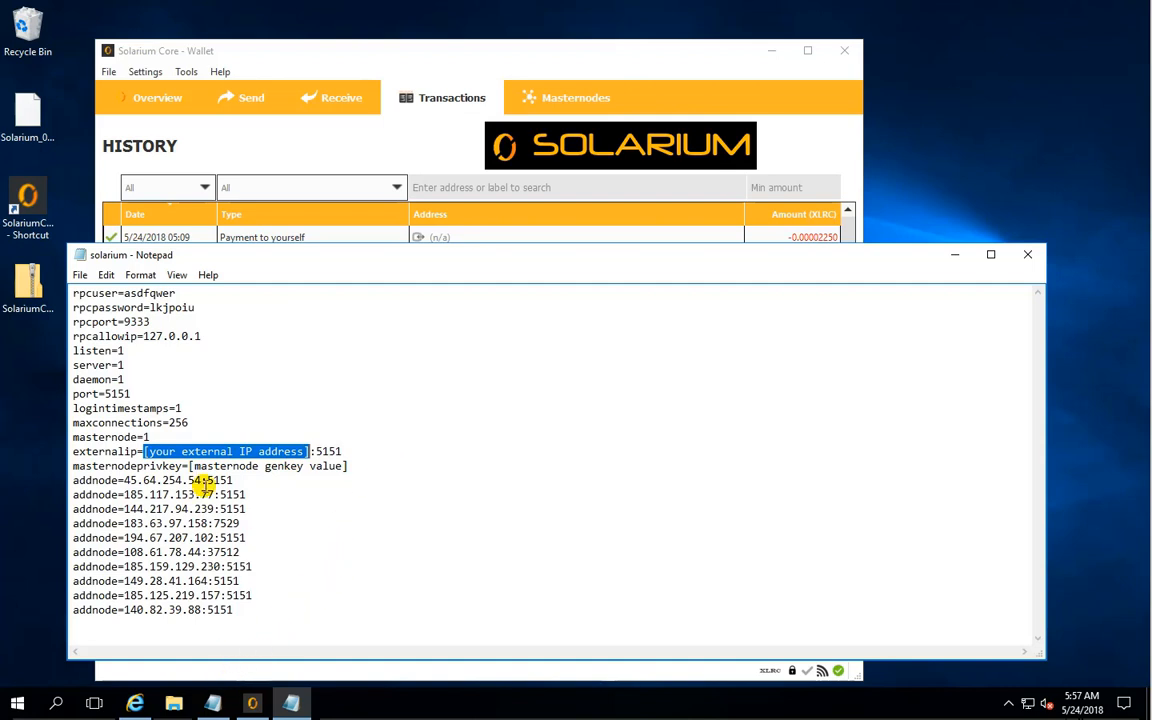
{"action": "left_click", "coordinate": [134, 703]}
{"action": "left_click", "coordinate": [358, 343]}
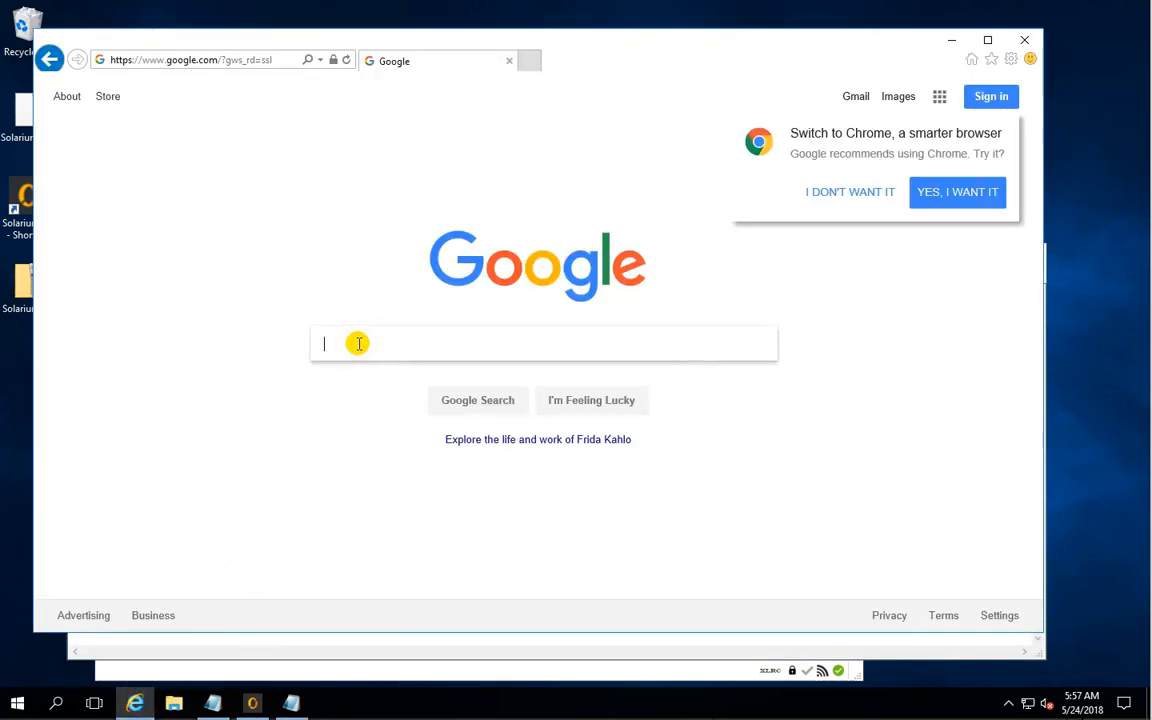
{"action": "type", "text": "what is my ip"}
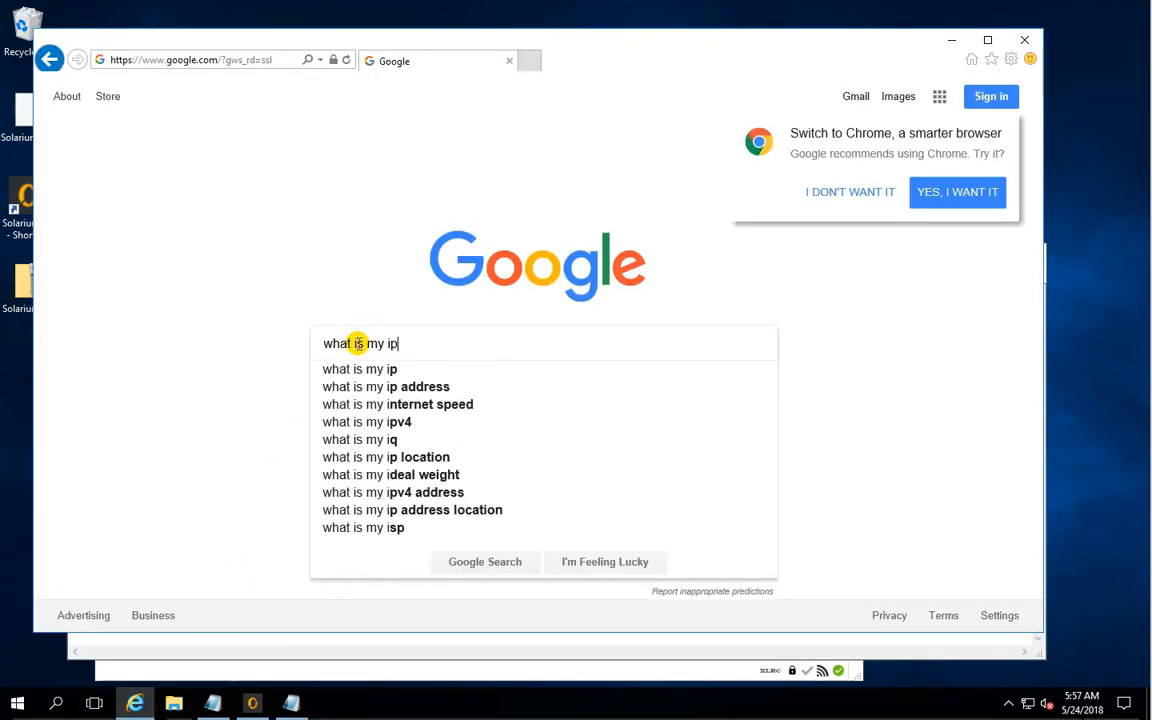
{"action": "key", "text": "Return"}
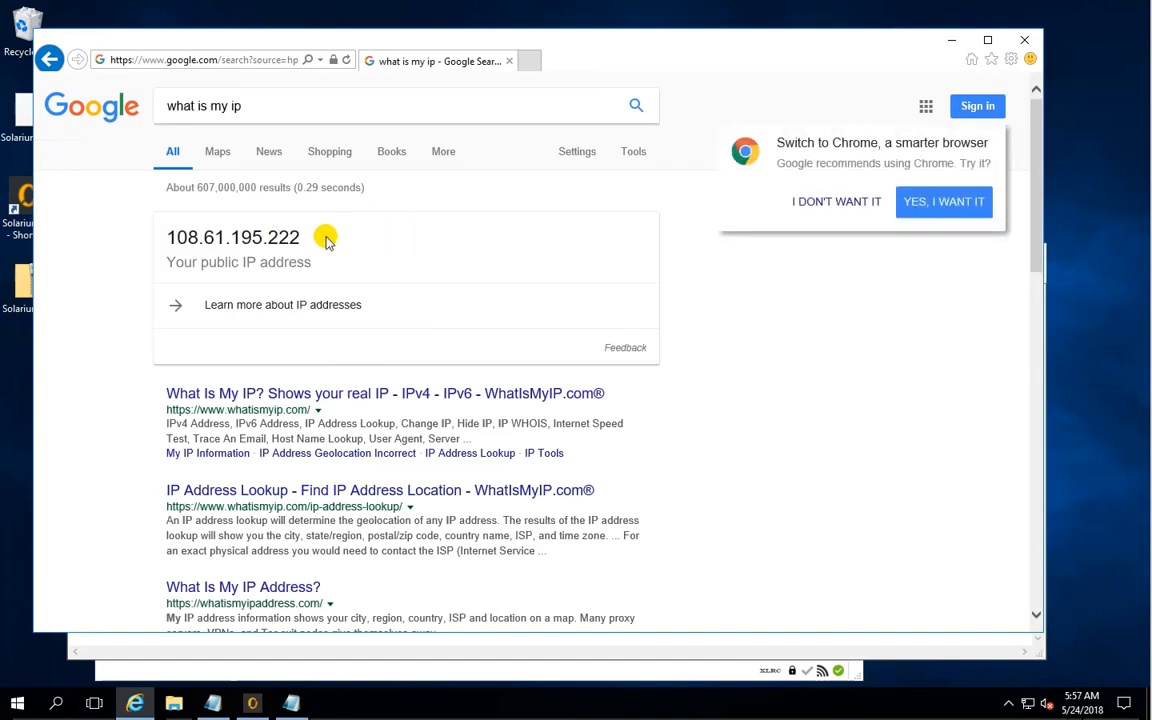
{"action": "left_click_drag", "start_coordinate": [311, 237], "coordinate": [163, 231]}
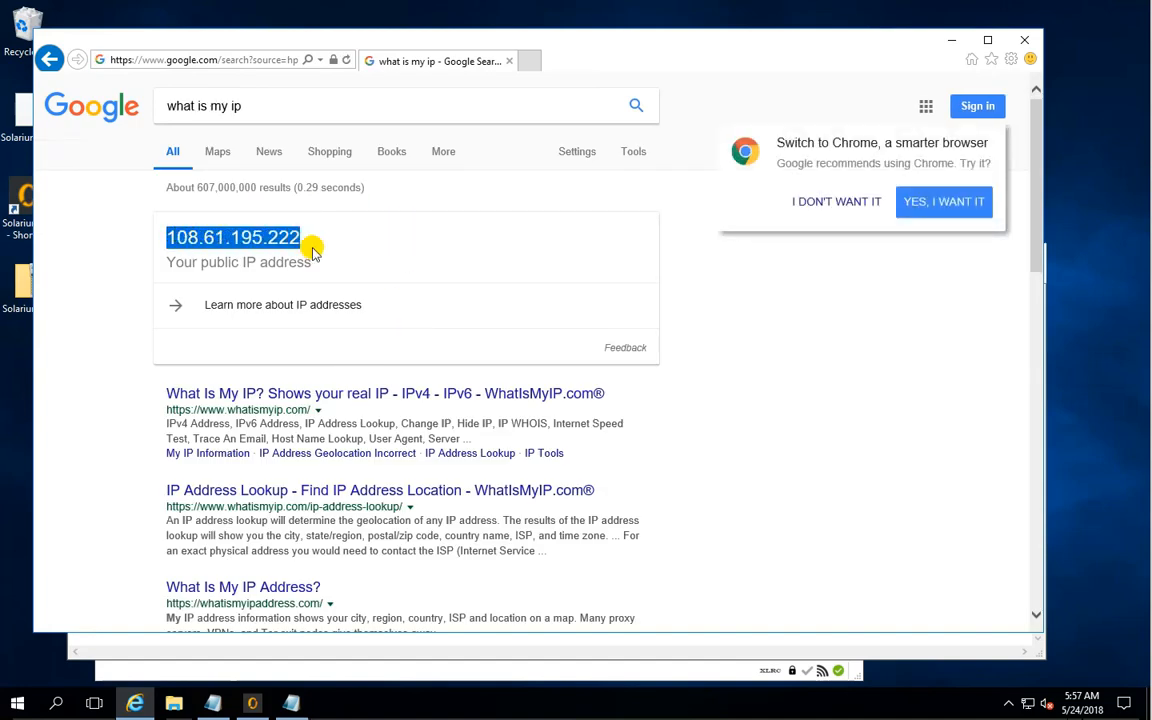
{"action": "left_click", "coordinate": [951, 40]}
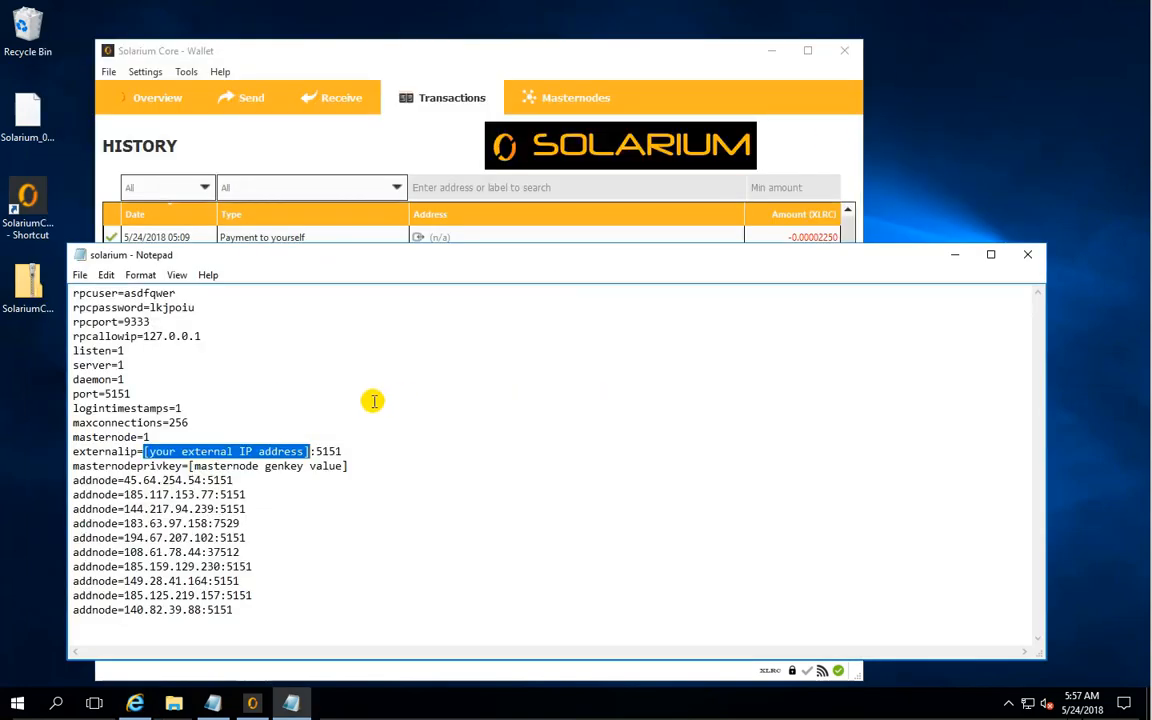
{"action": "right_click", "coordinate": [245, 452]}
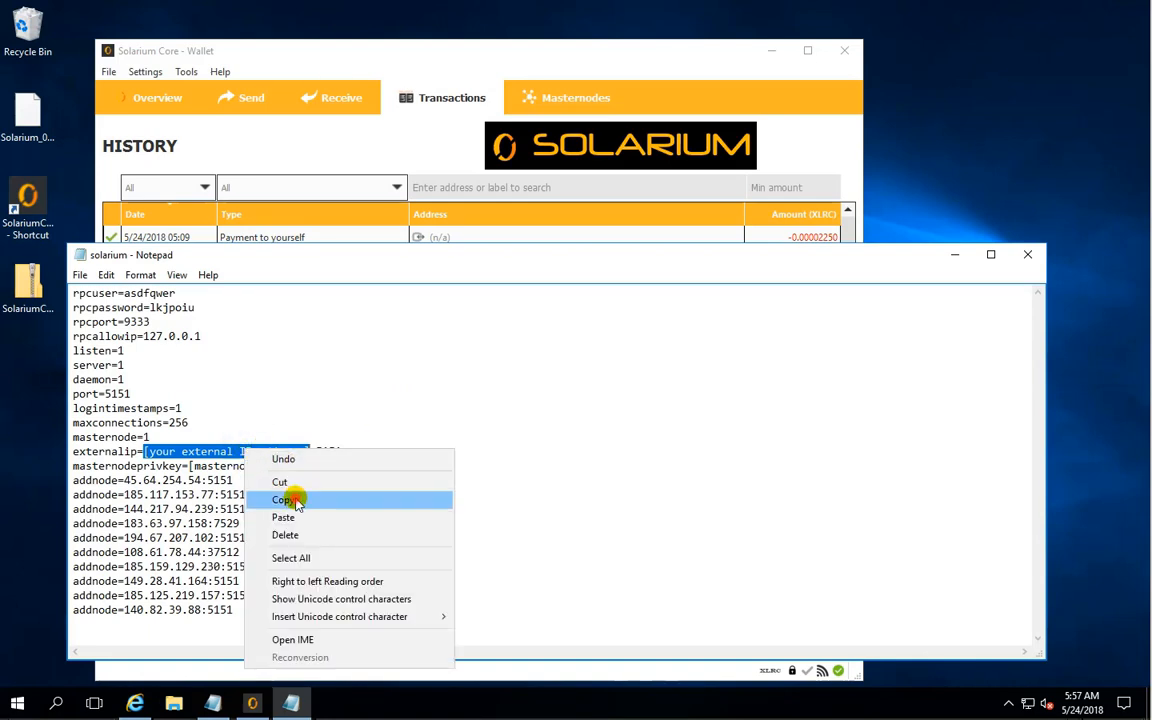
{"action": "left_click", "coordinate": [296, 499]}
{"action": "left_click", "coordinate": [240, 452]}
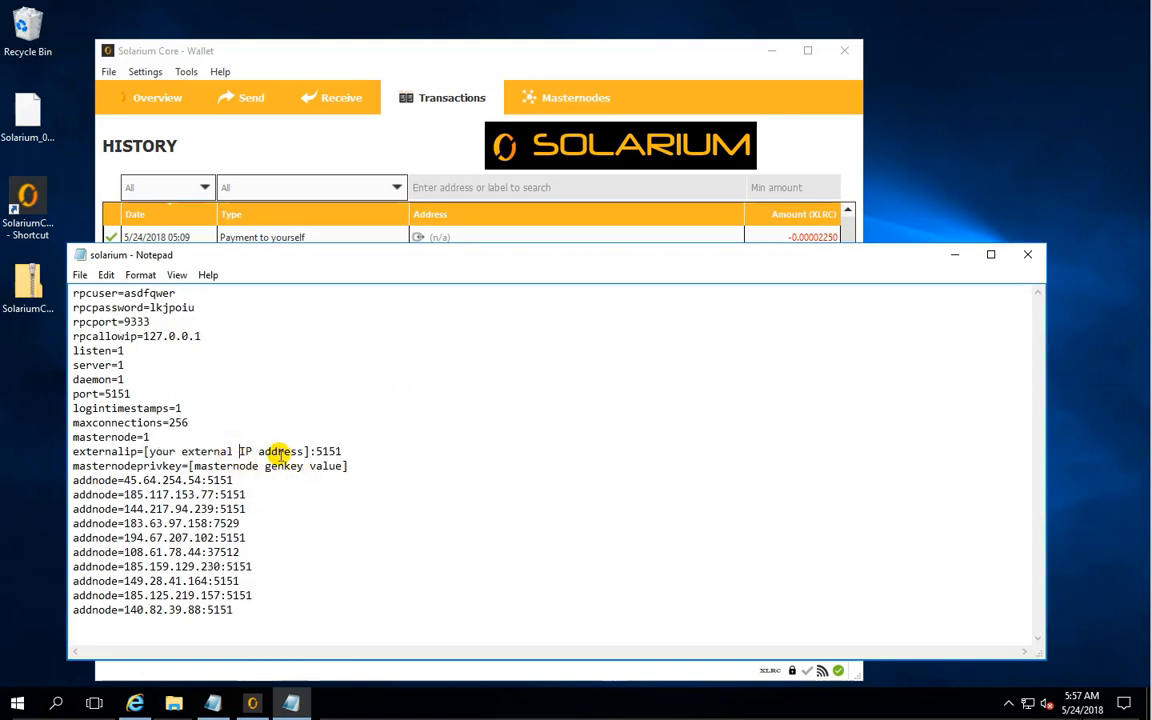
{"action": "left_click_drag", "start_coordinate": [311, 452], "coordinate": [150, 452]}
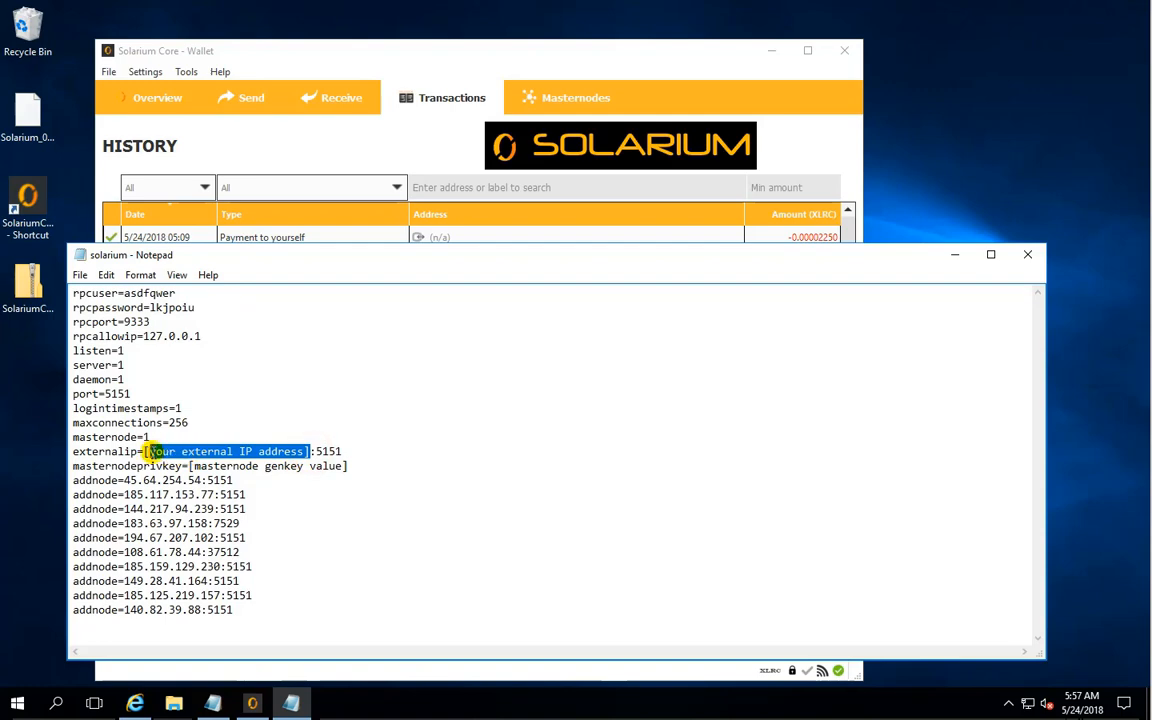
{"action": "key", "text": "Right"}
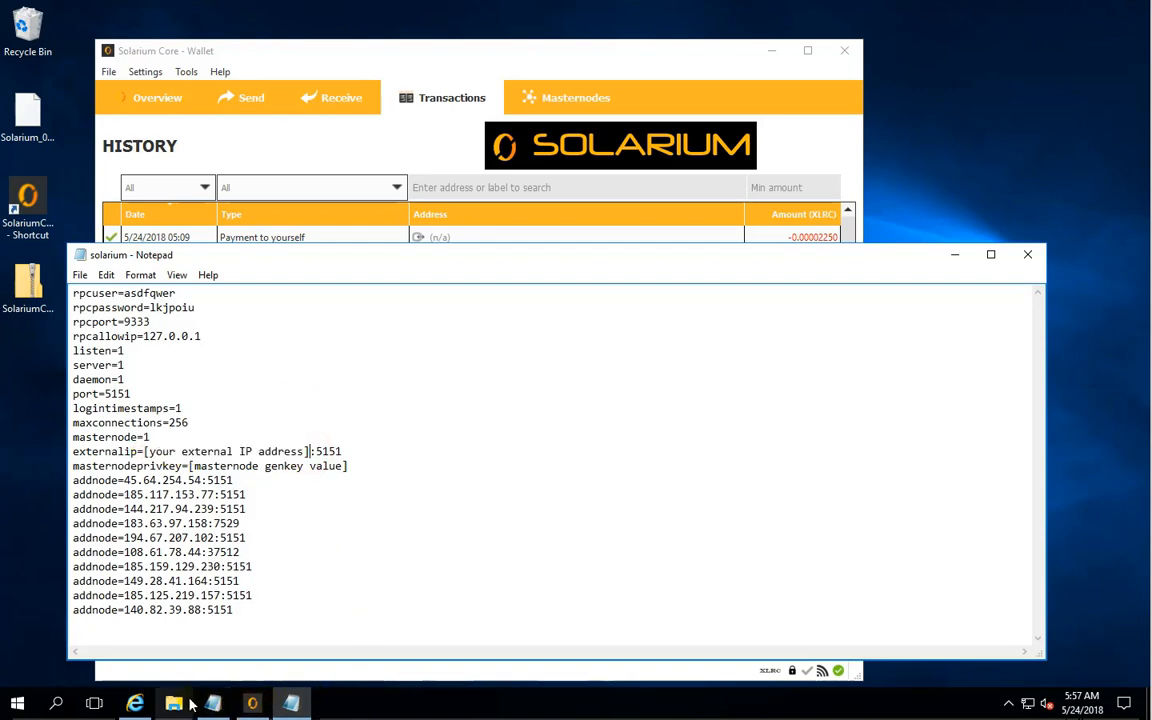
{"action": "left_click", "coordinate": [140, 705]}
- Copy the public IP address 108.61.195.222 and replace the externalip placeholder in the solarium configuration file with it
{"action": "right_click", "coordinate": [259, 240]}
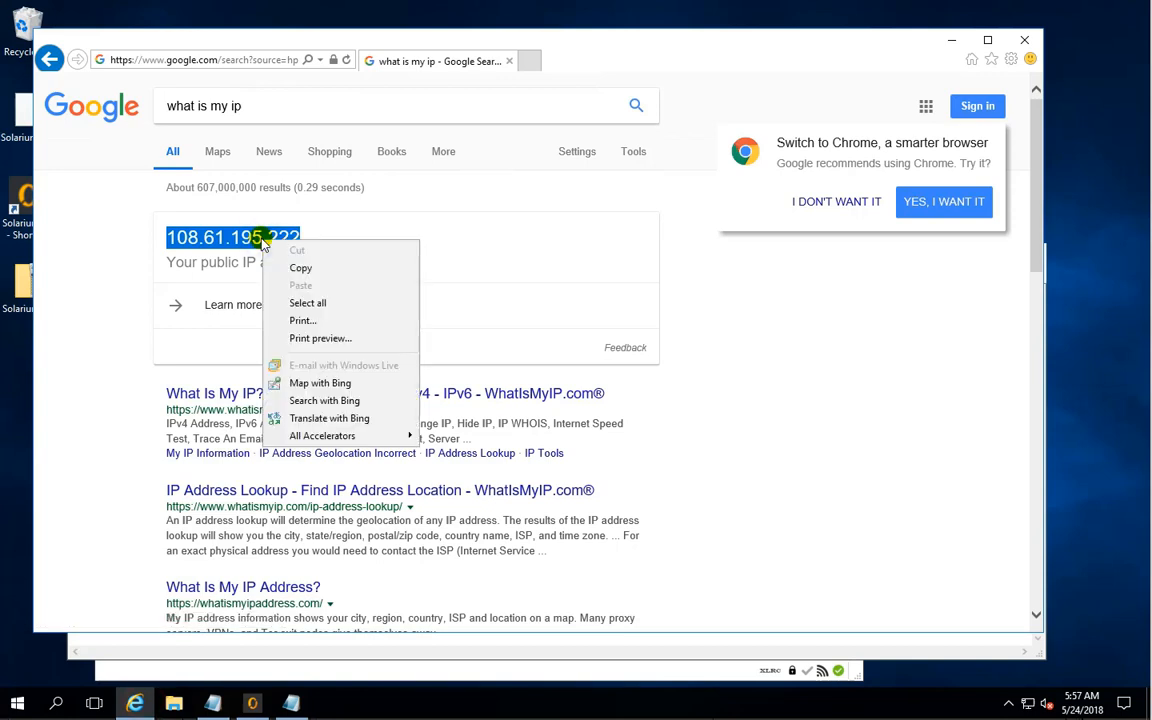
{"action": "left_click", "coordinate": [300, 270]}
{"action": "left_click", "coordinate": [955, 40]}
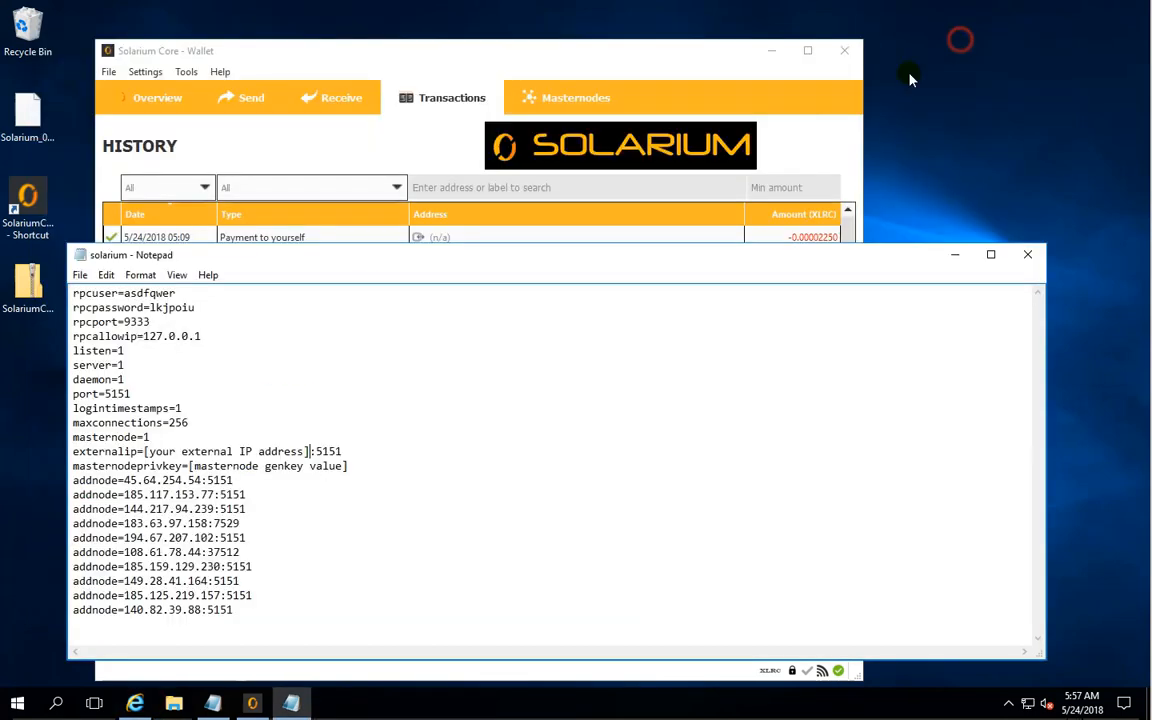
{"action": "left_click_drag", "start_coordinate": [309, 450], "coordinate": [146, 440]}
{"action": "key", "text": "ctrl+v"}
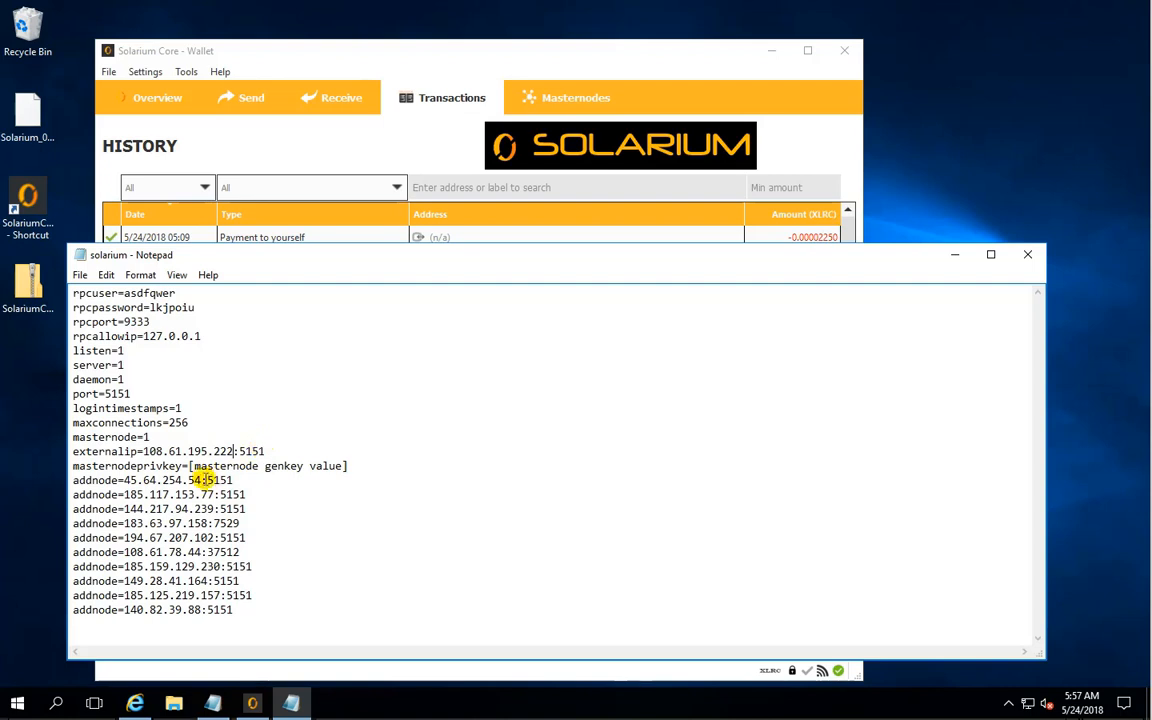
- Generate a masternode private key by running masternode genkey in the Solarium wallet's debug console
{"action": "left_click_drag", "start_coordinate": [188, 466], "coordinate": [348, 466]}
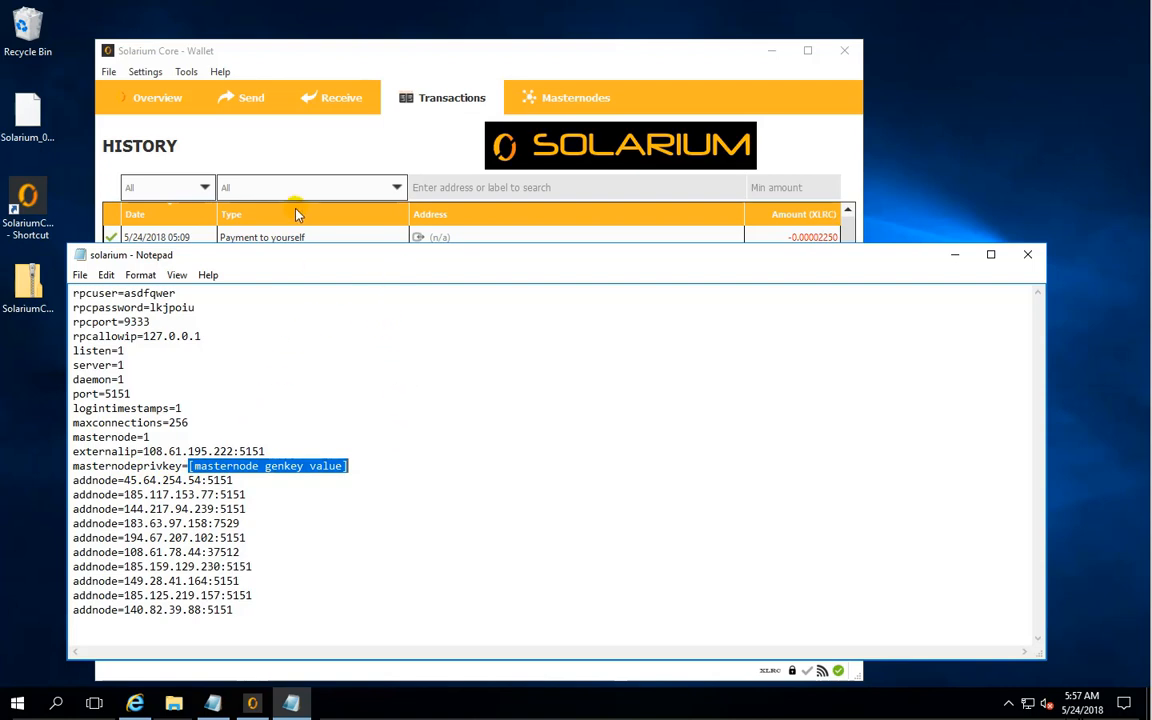
{"action": "left_click", "coordinate": [255, 53]}
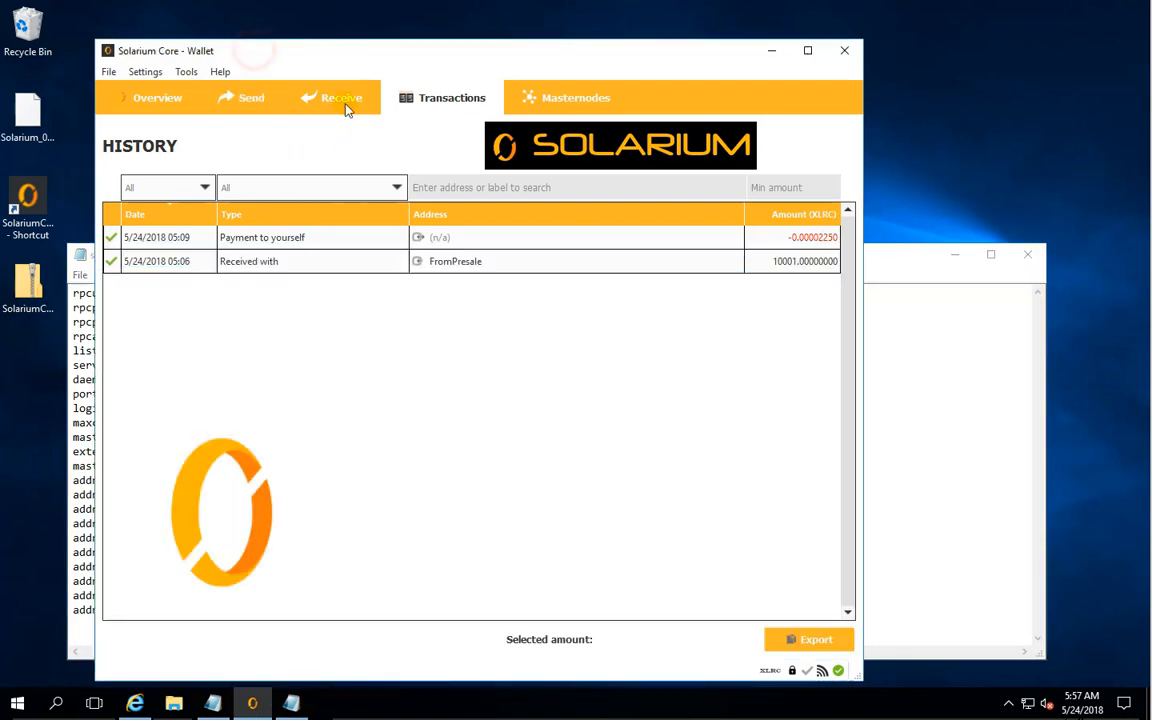
{"action": "left_click", "coordinate": [185, 72]}
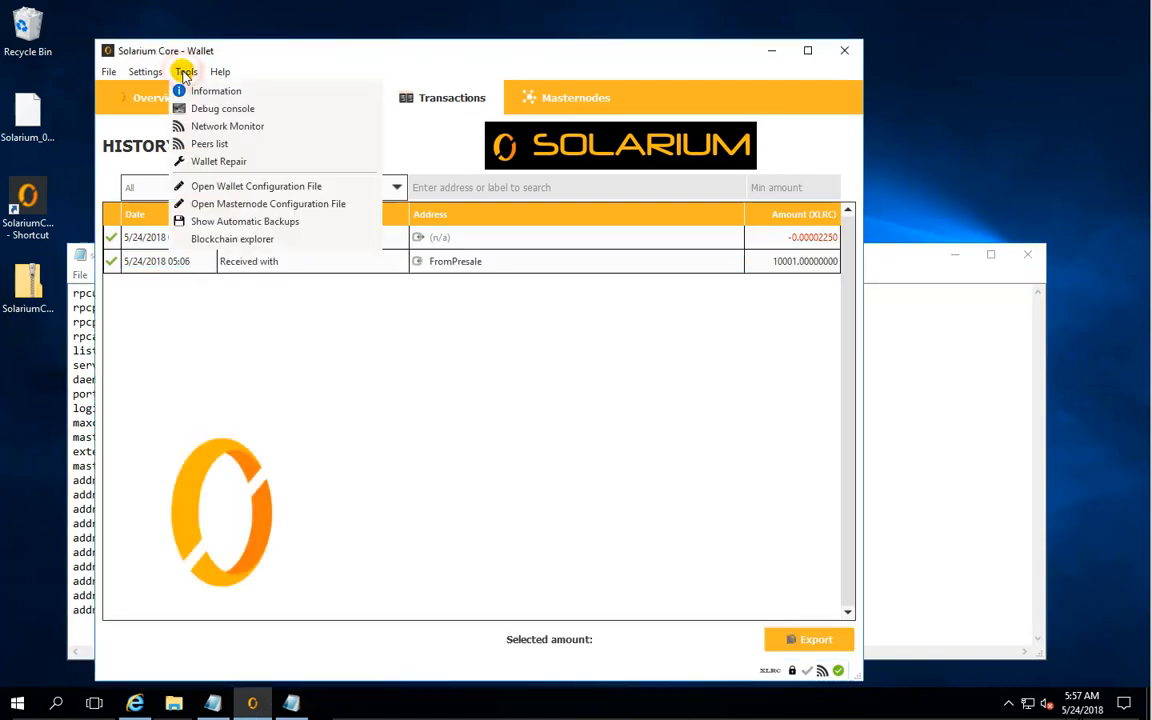
{"action": "left_click", "coordinate": [226, 109]}
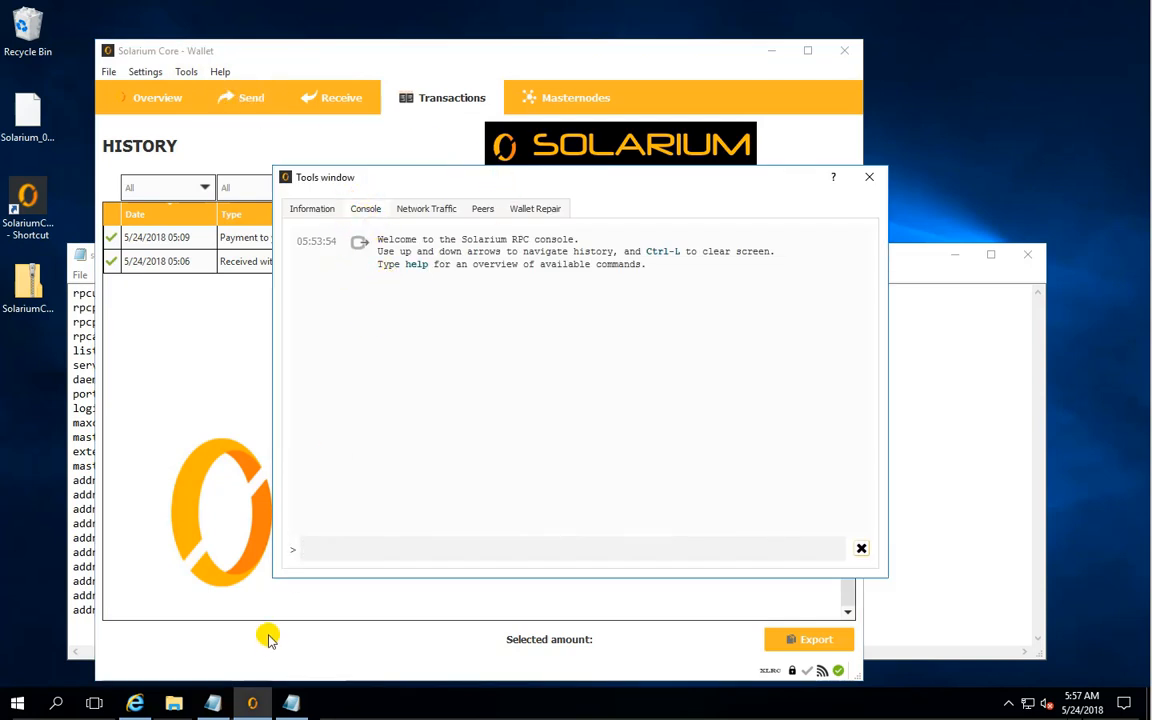
{"action": "left_click", "coordinate": [314, 550]}
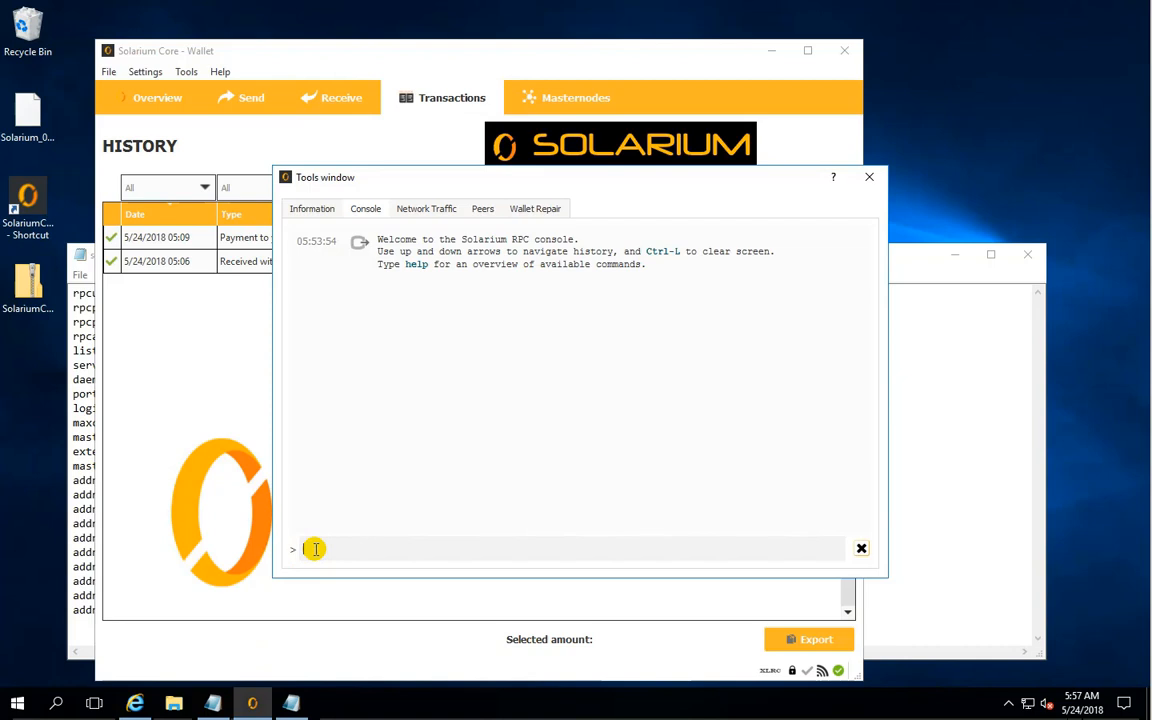
{"action": "type", "text": "masternode genkey"}
{"action": "key", "text": "Return"}
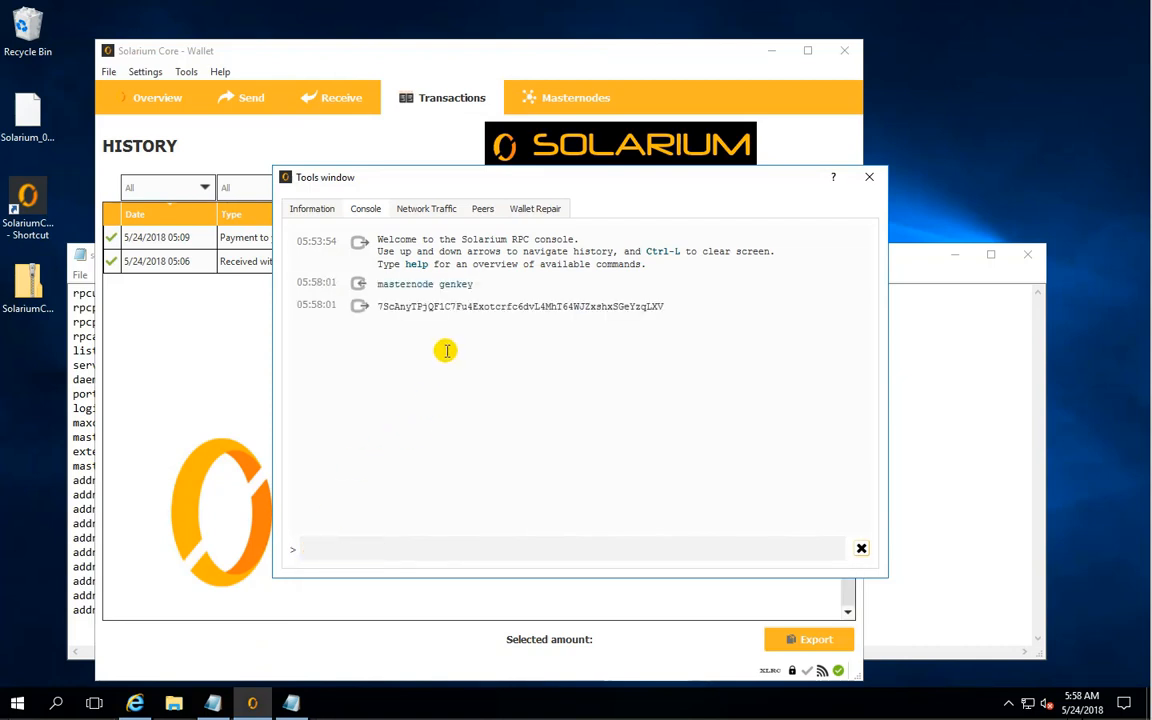
- Copy the generated key from the console and replace the masternodeprivkey placeholder in the solarium configuration file with it
{"action": "double_click", "coordinate": [416, 310]}
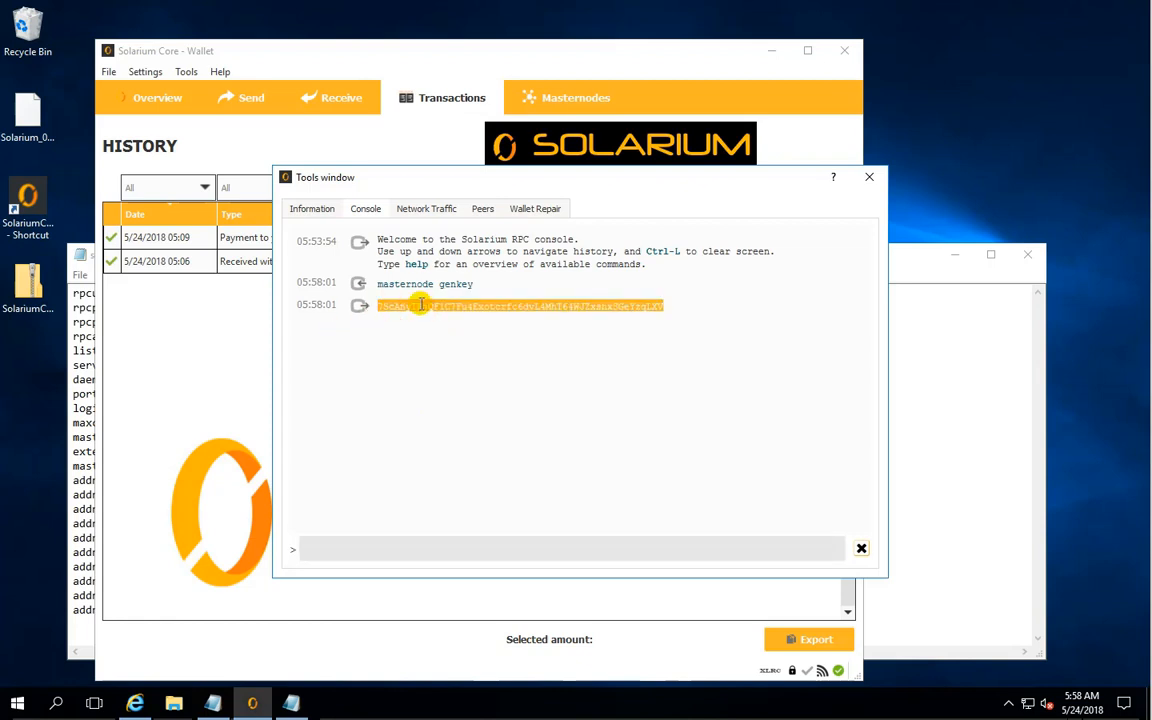
{"action": "right_click", "coordinate": [424, 305]}
{"action": "left_click", "coordinate": [442, 314]}
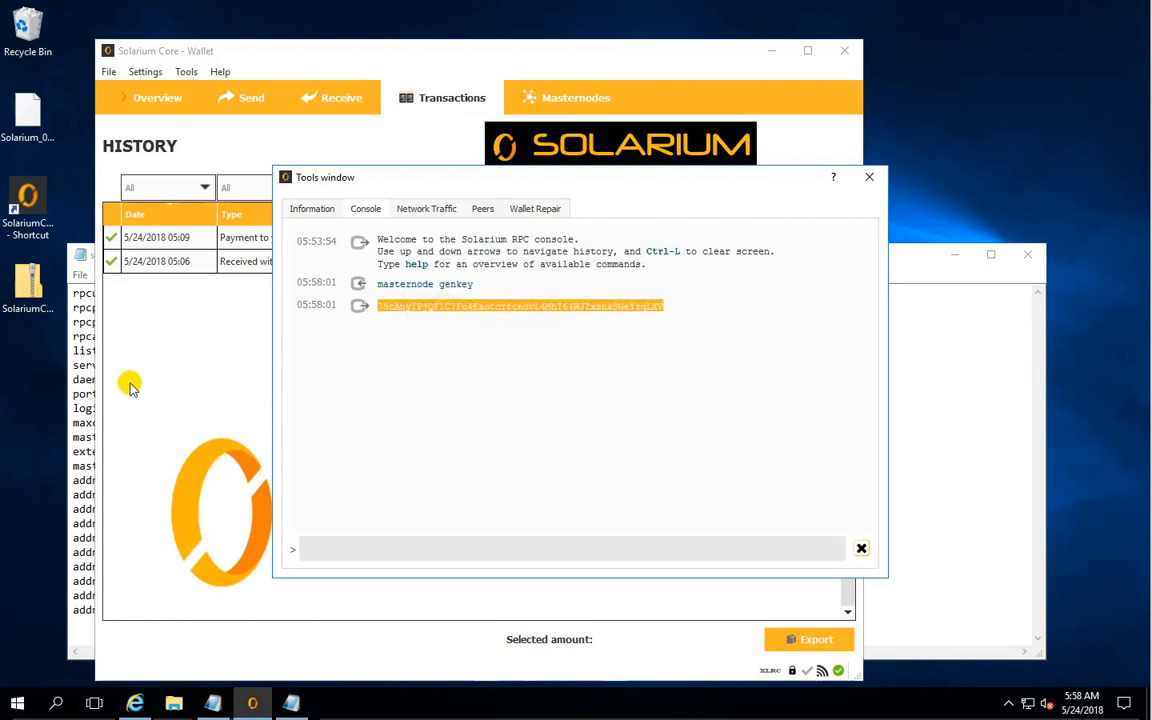
{"action": "left_click", "coordinate": [86, 410]}
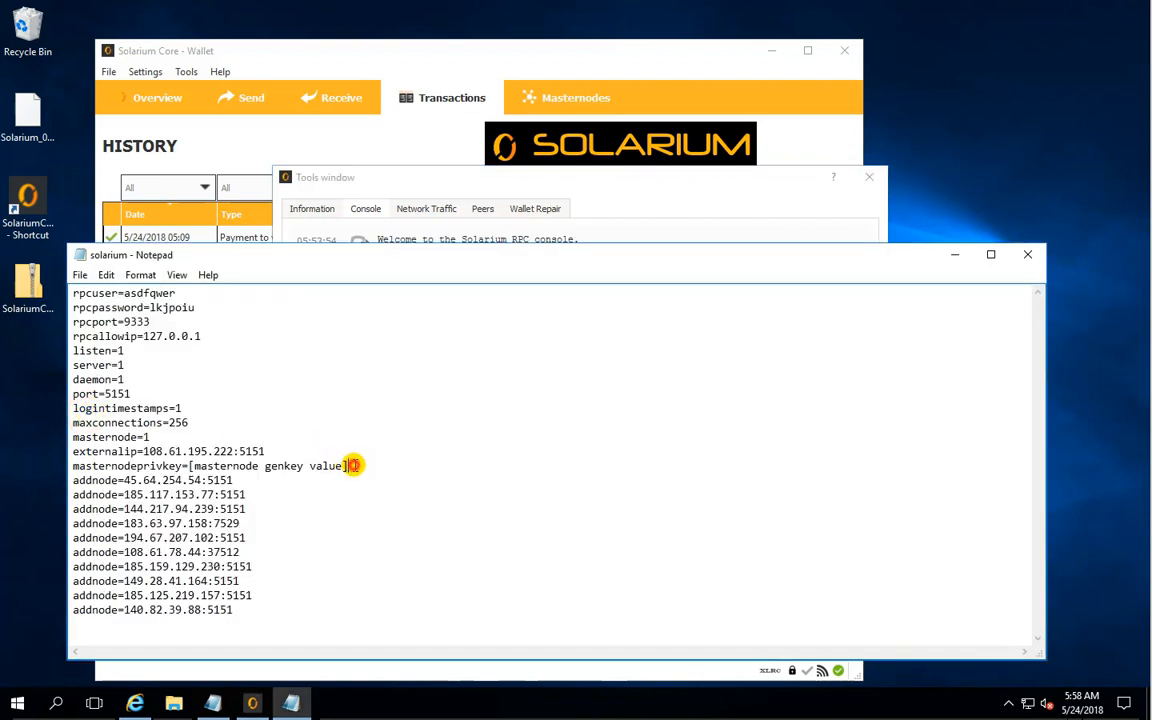
{"action": "left_click_drag", "start_coordinate": [353, 465], "coordinate": [210, 467]}
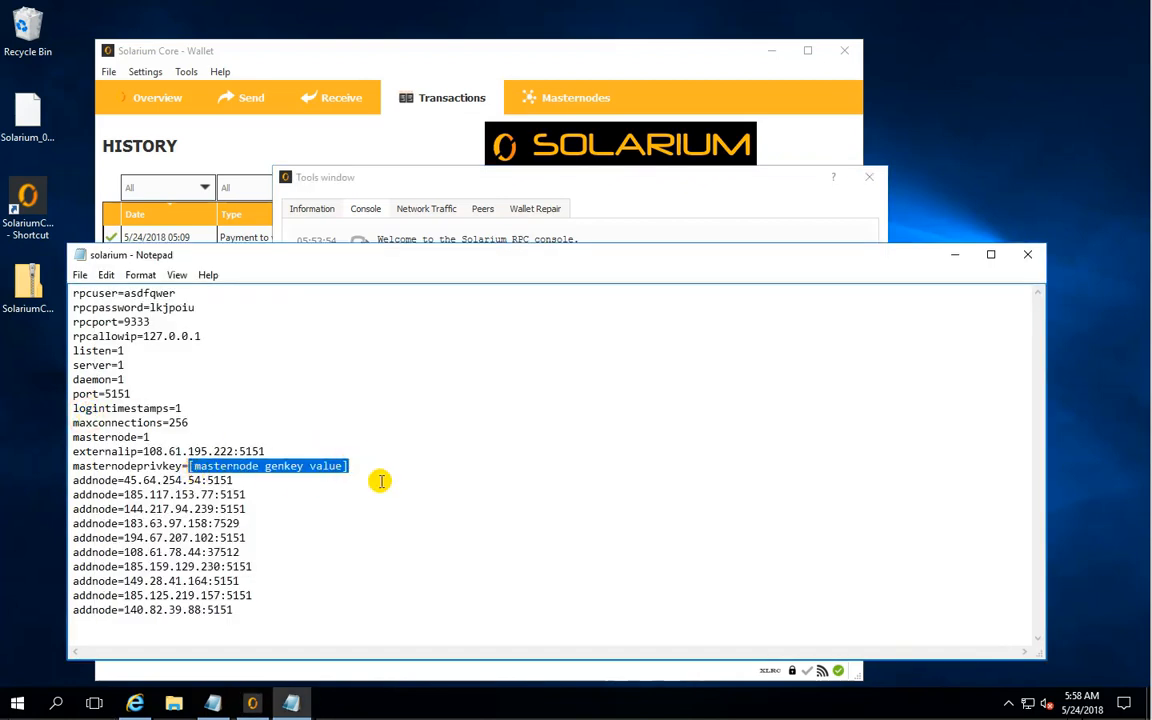
{"action": "key", "text": "ctrl+v"}
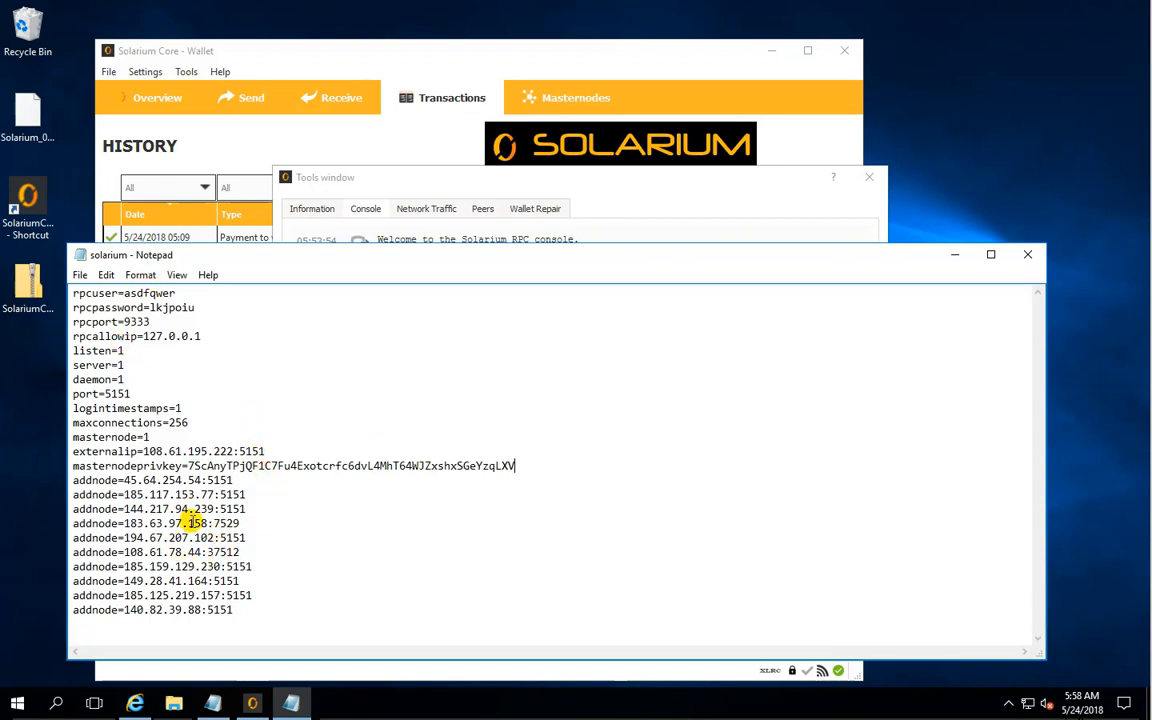
- Save the solarium configuration file and close it
{"action": "left_click", "coordinate": [79, 275]}
{"action": "left_click", "coordinate": [100, 322]}
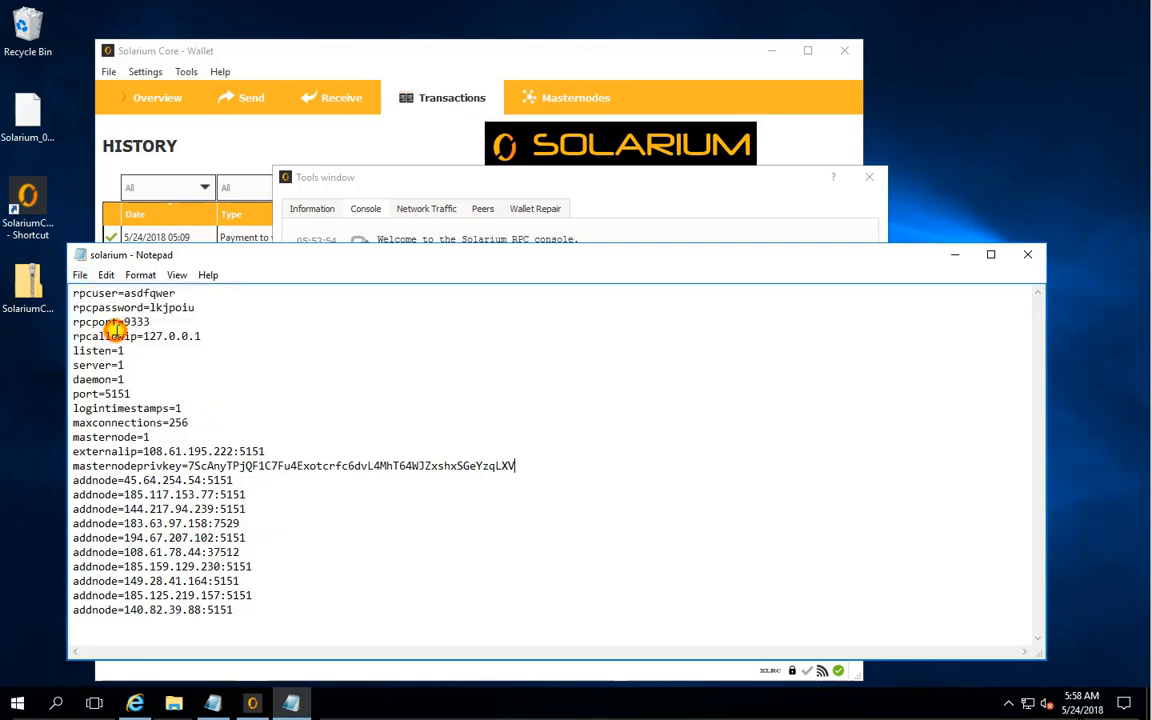
{"action": "left_click", "coordinate": [79, 275]}
{"action": "left_click", "coordinate": [112, 405]}
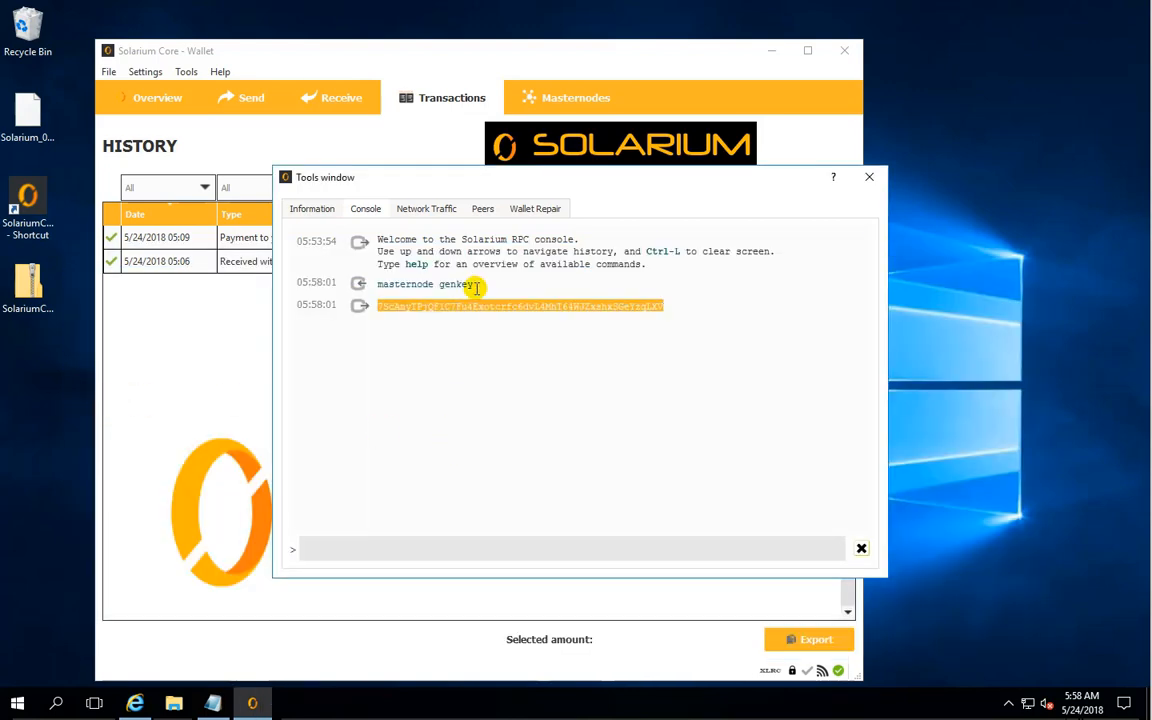
- Move the console window clear of the wallet's menus and open the masternode configuration file
{"action": "left_click_drag", "start_coordinate": [406, 180], "coordinate": [615, 267]}
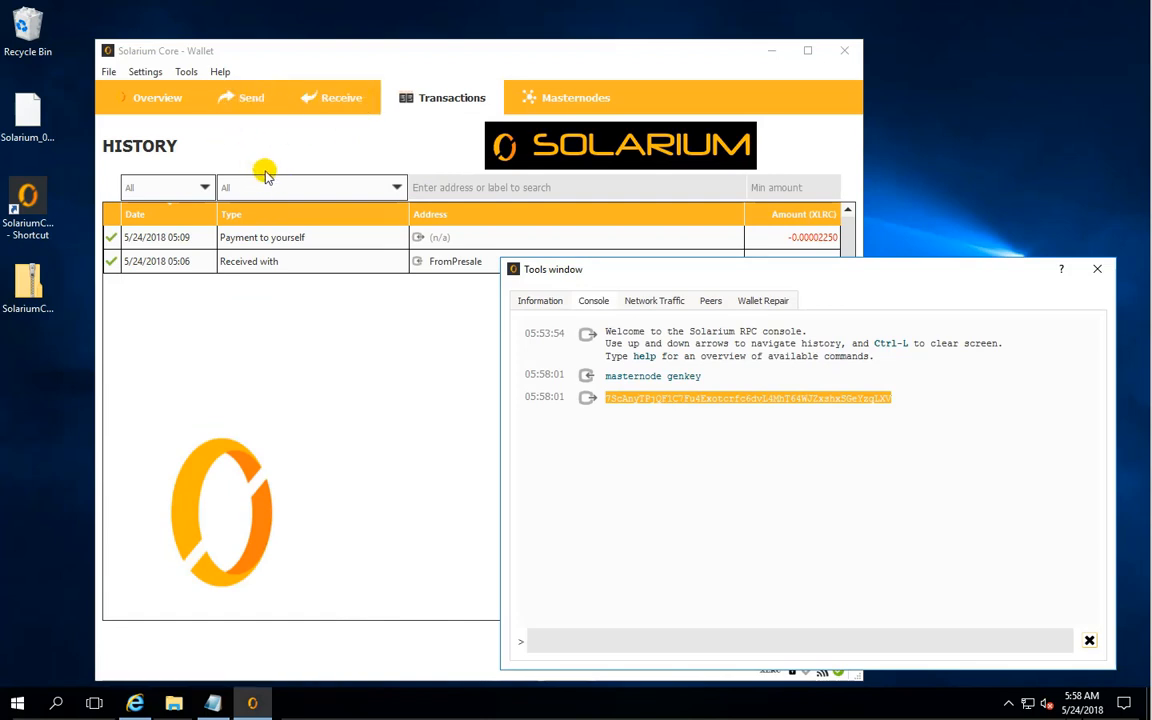
{"action": "left_click", "coordinate": [186, 73]}
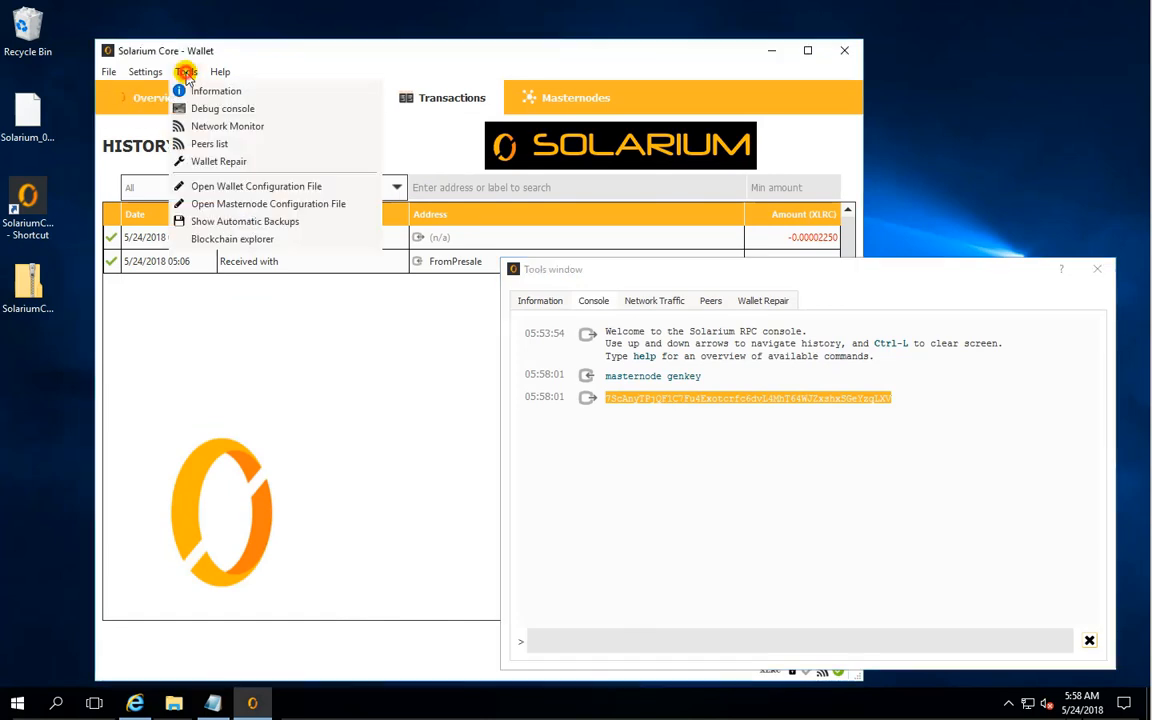
{"action": "left_click", "coordinate": [297, 204]}
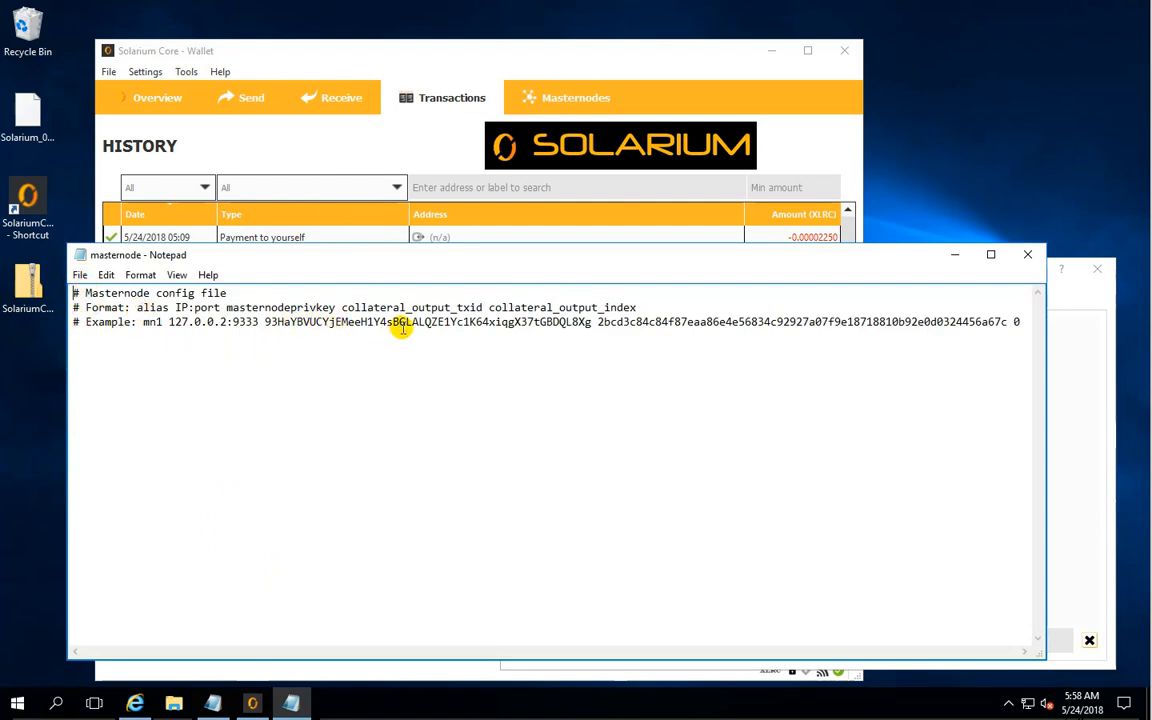
- Copy the whole MN1 template line from the untitled Notepad notes and paste it below the example line in the masternode configuration file
{"action": "left_click", "coordinate": [225, 710]}
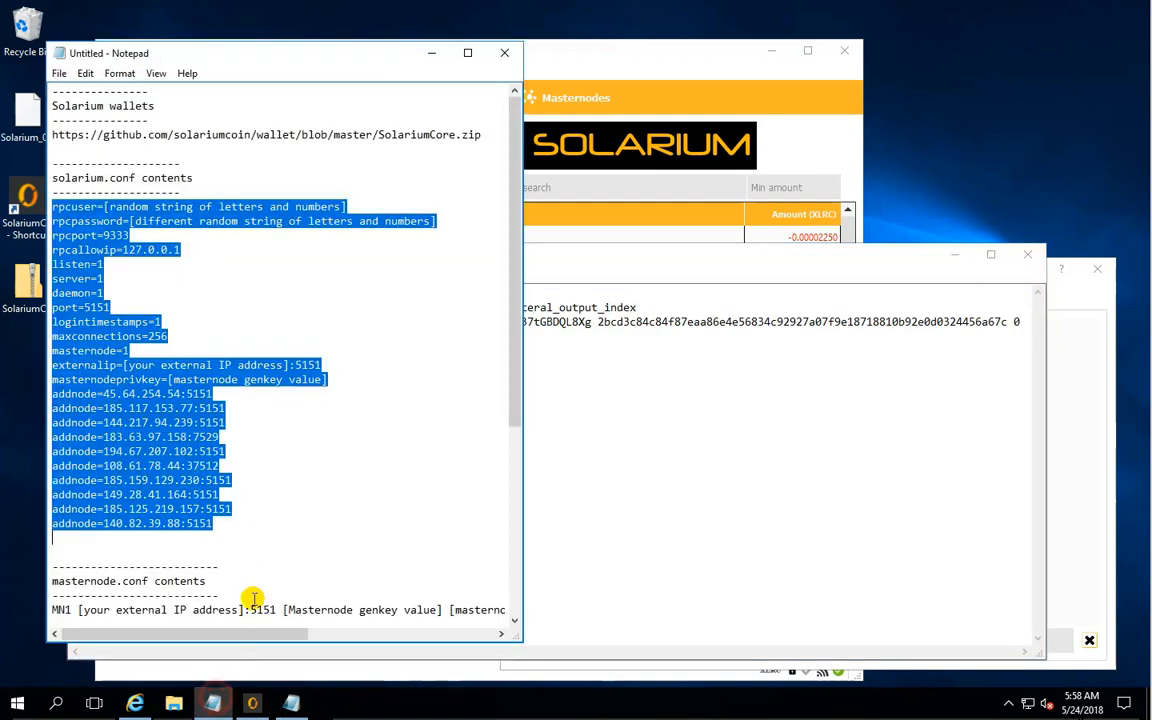
{"action": "scroll", "coordinate": [219, 522], "scroll_direction": "down", "scroll_amount": 1}
{"action": "scroll", "coordinate": [218, 521], "scroll_direction": "down", "scroll_amount": 4}
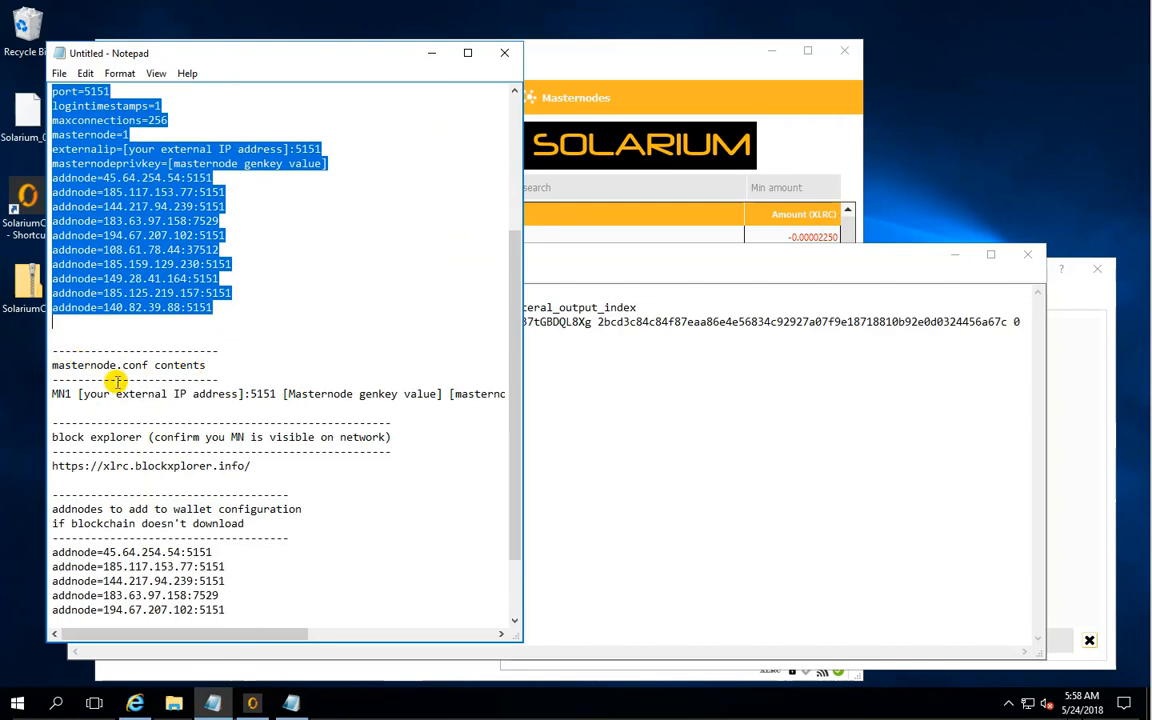
{"action": "left_click", "coordinate": [55, 393]}
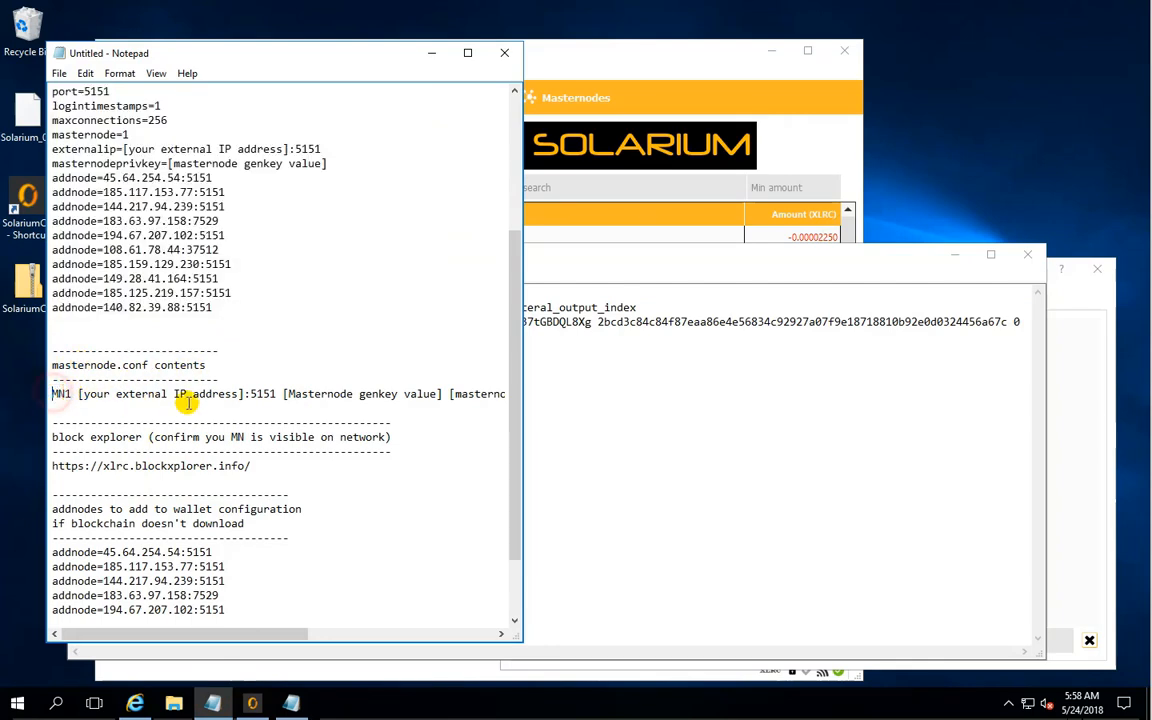
{"action": "key", "text": "shift+End"}
{"action": "key", "text": "ctrl+c"}
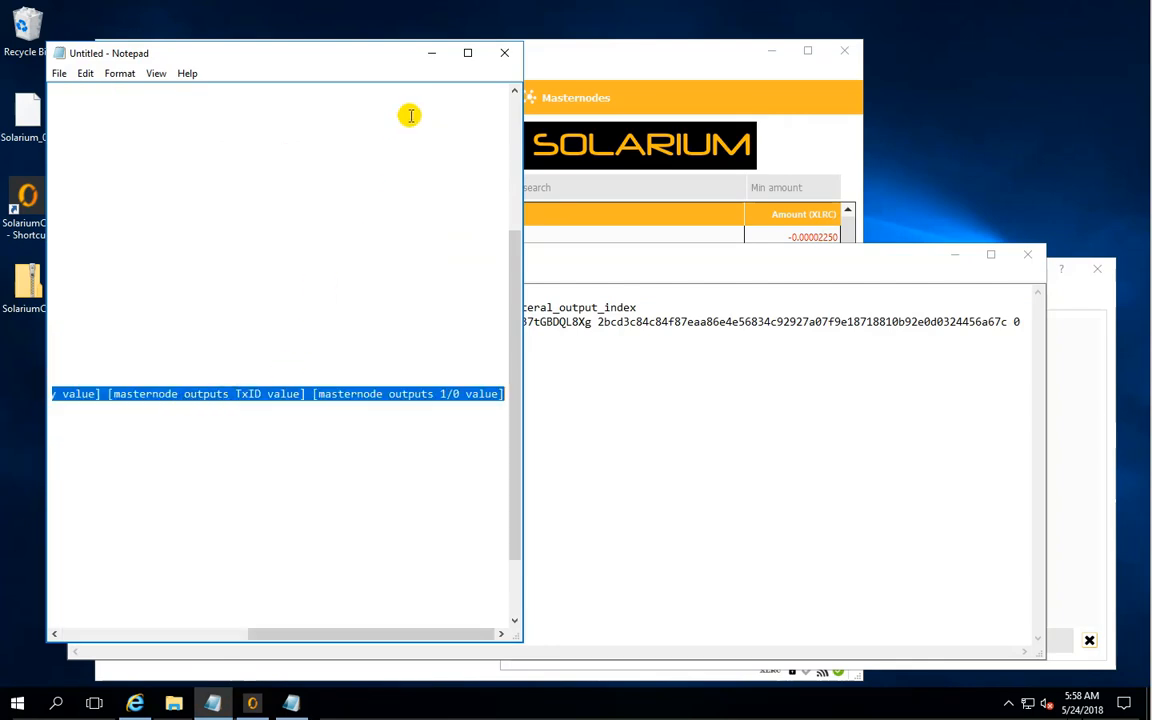
{"action": "left_click", "coordinate": [446, 60]}
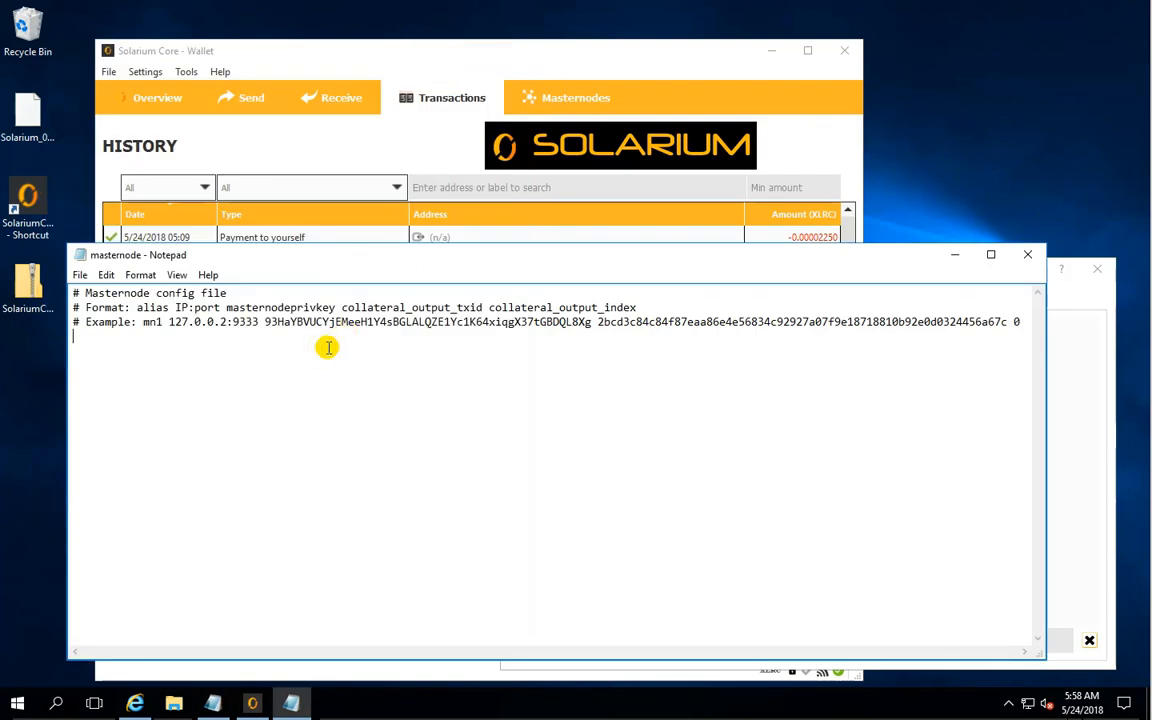
{"action": "key", "text": "ctrl+v"}
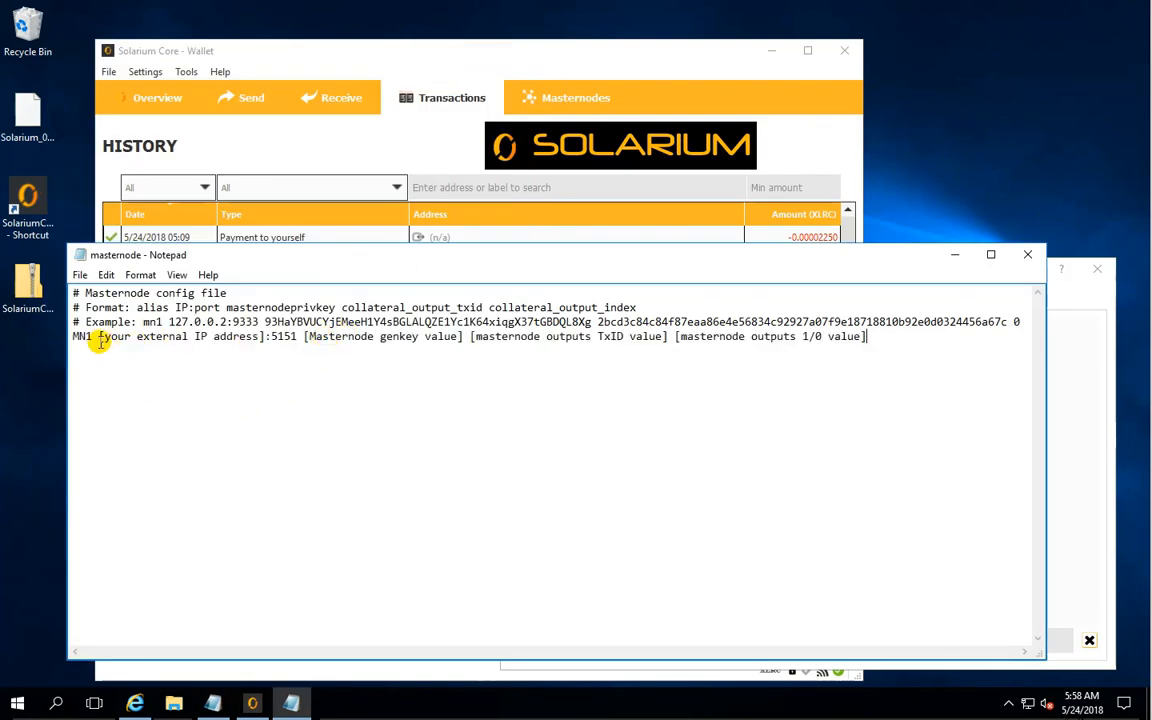
- Copy the public IP address 108.61.195.222 from the browser's search result and replace the external IP address placeholder in the MN1 line
{"action": "left_click_drag", "start_coordinate": [88, 333], "coordinate": [75, 336]}
{"action": "left_click_drag", "start_coordinate": [98, 336], "coordinate": [250, 336]}
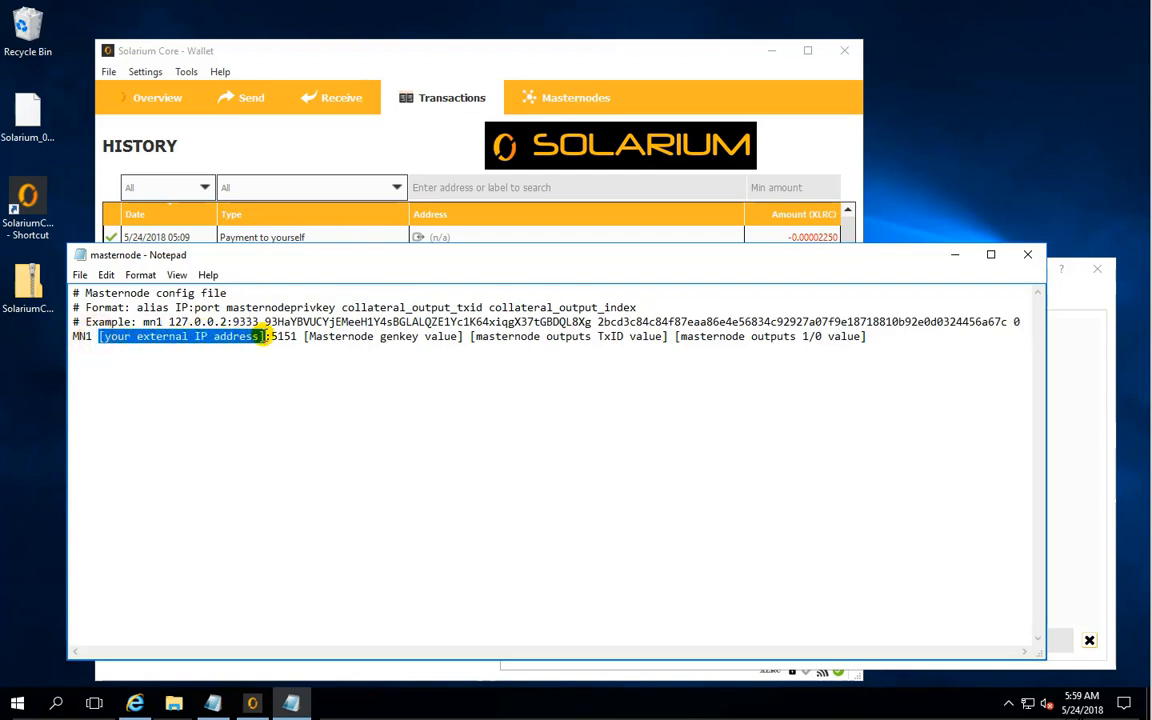
{"action": "left_click", "coordinate": [135, 703]}
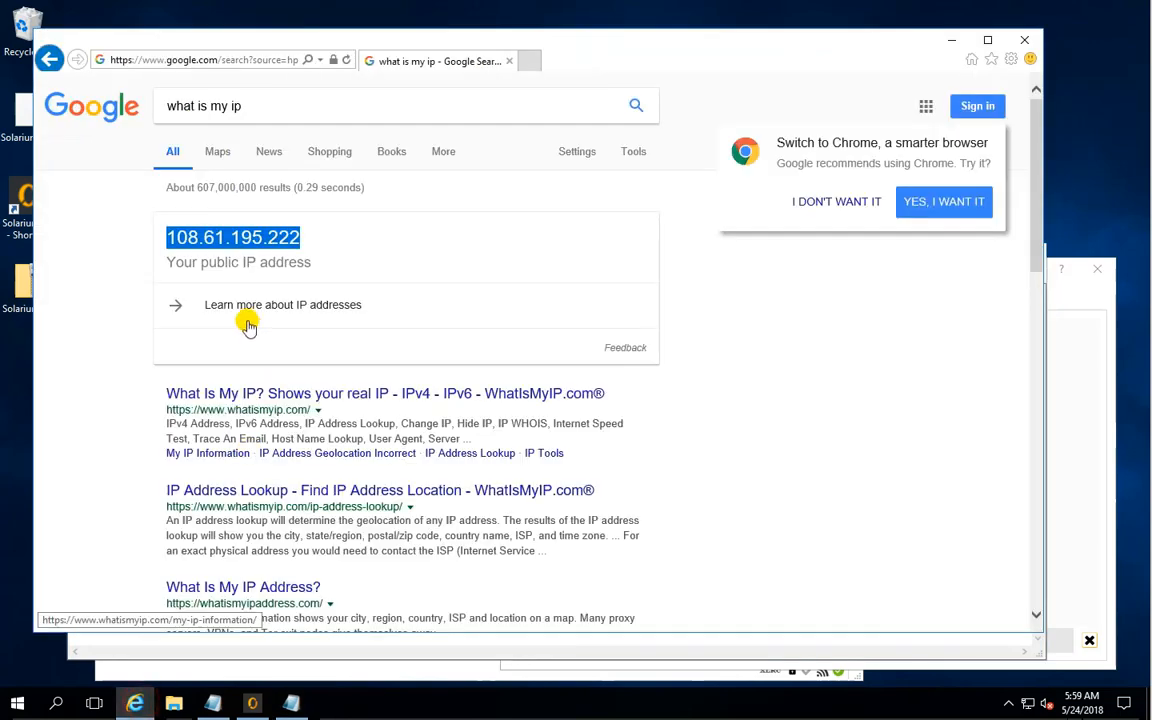
{"action": "right_click", "coordinate": [245, 242]}
{"action": "left_click", "coordinate": [278, 265]}
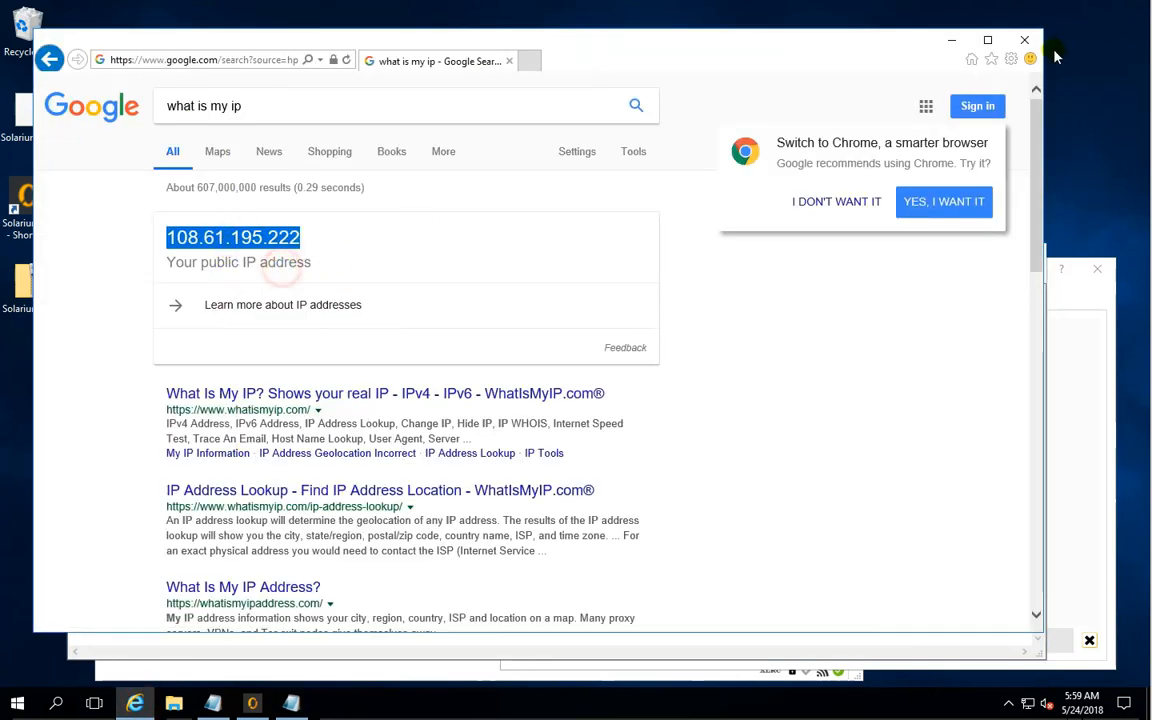
{"action": "left_click", "coordinate": [951, 40]}
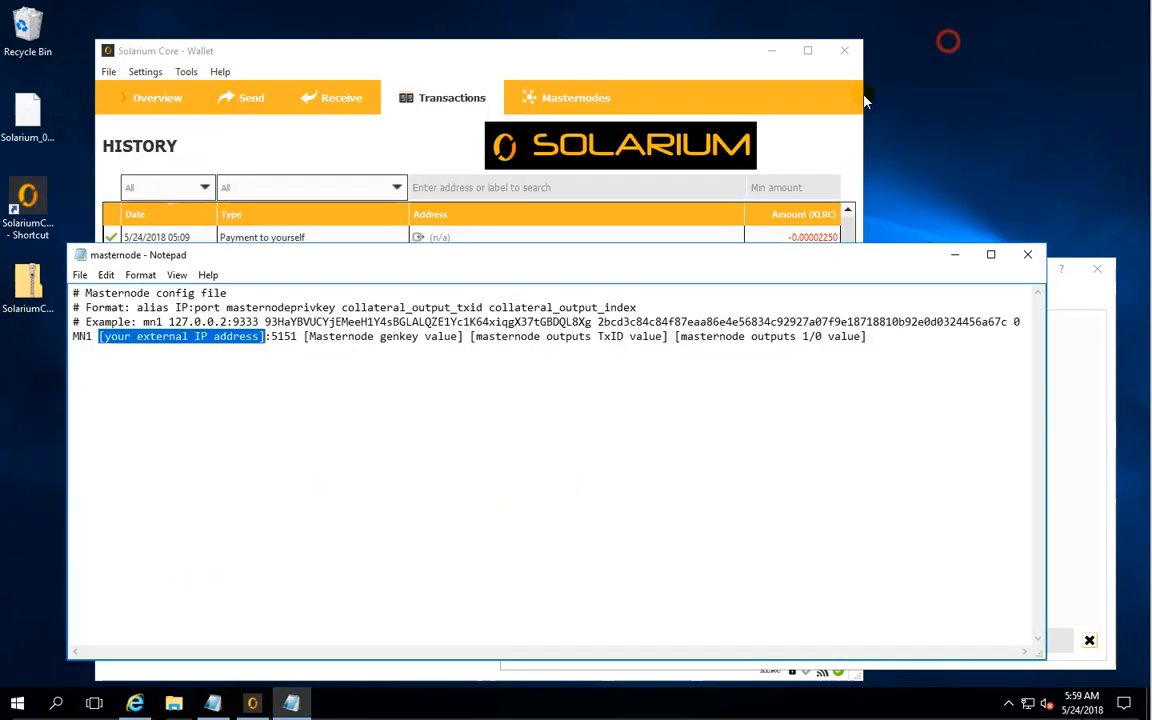
{"action": "right_click", "coordinate": [218, 340]}
{"action": "left_click", "coordinate": [276, 402]}
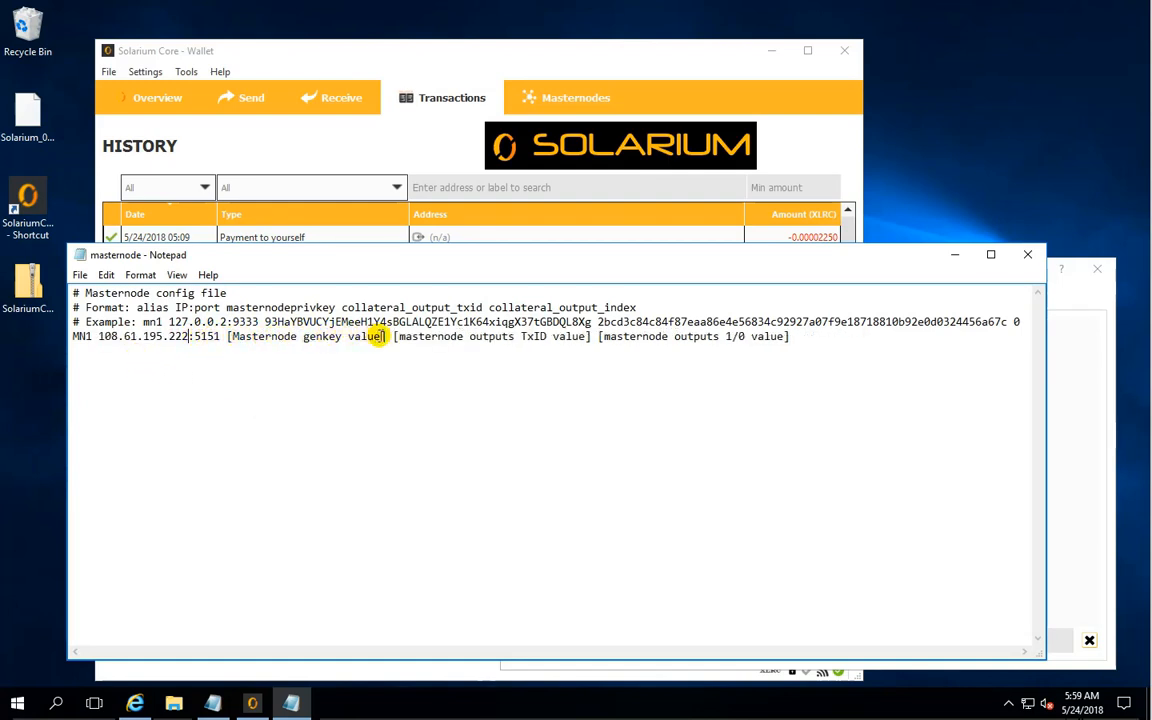
- Copy the generated masternode key from the wallet console and replace the genkey placeholder in the MN1 line with it
{"action": "left_click", "coordinate": [1072, 350]}
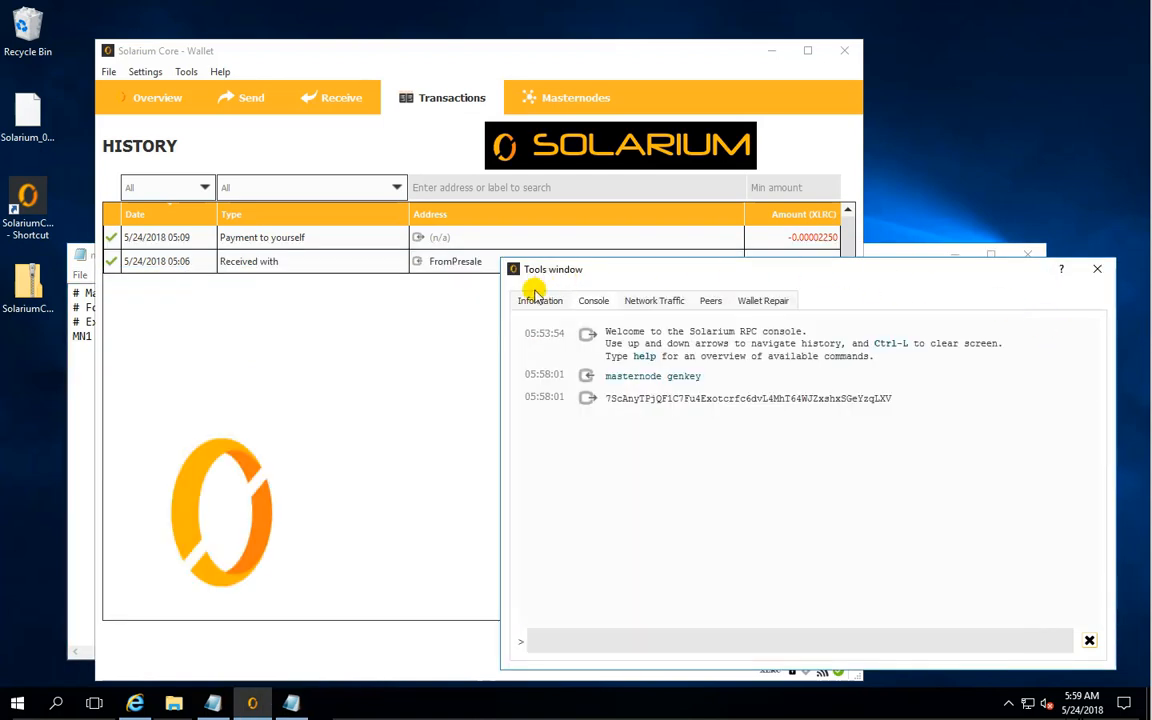
{"action": "double_click", "coordinate": [644, 397]}
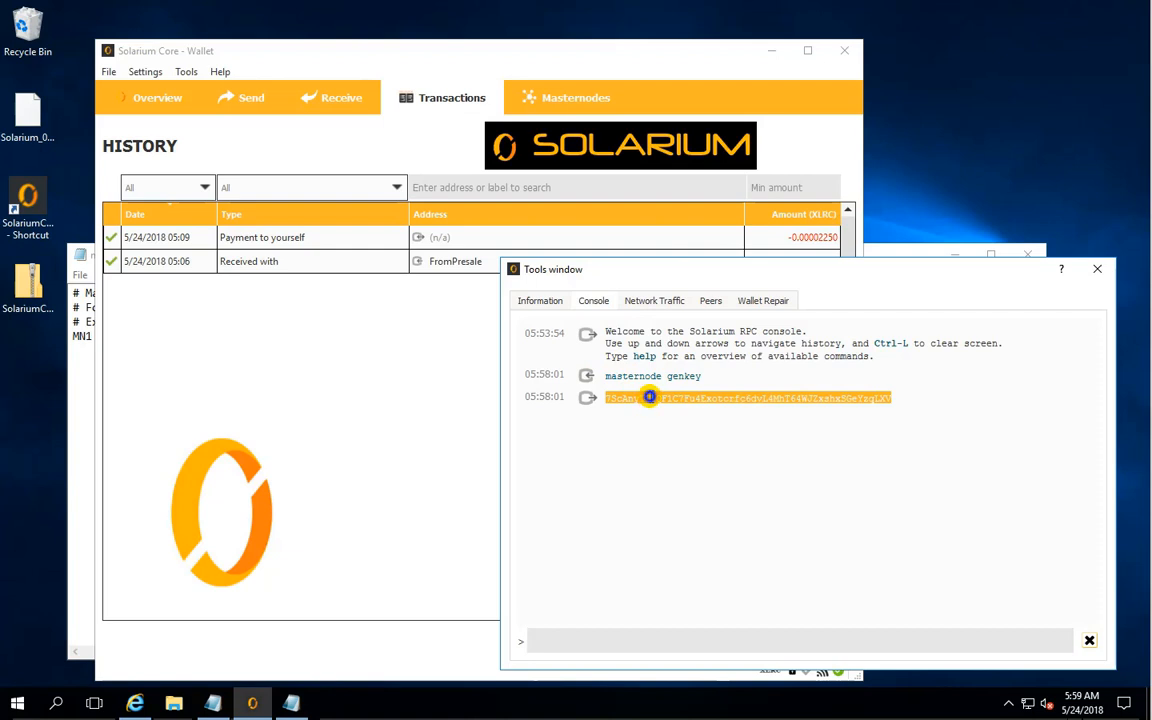
{"action": "right_click", "coordinate": [649, 397]}
{"action": "left_click", "coordinate": [681, 406]}
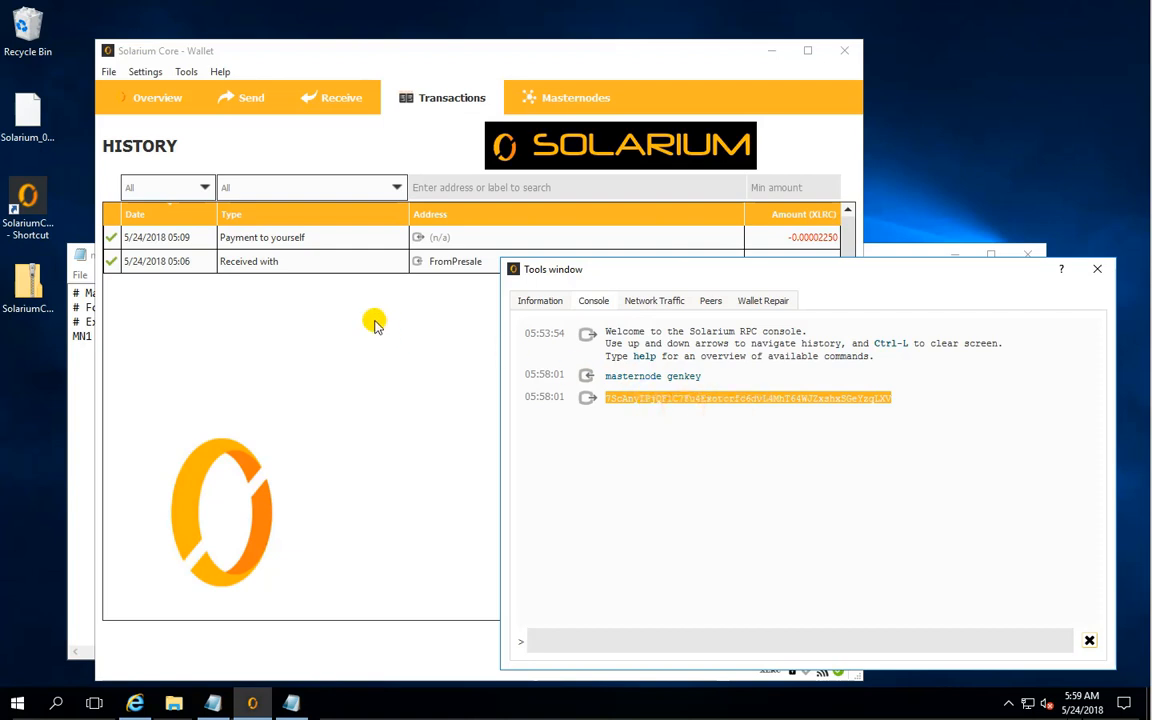
{"action": "left_click", "coordinate": [81, 338]}
{"action": "left_click_drag", "start_coordinate": [228, 338], "coordinate": [400, 343]}
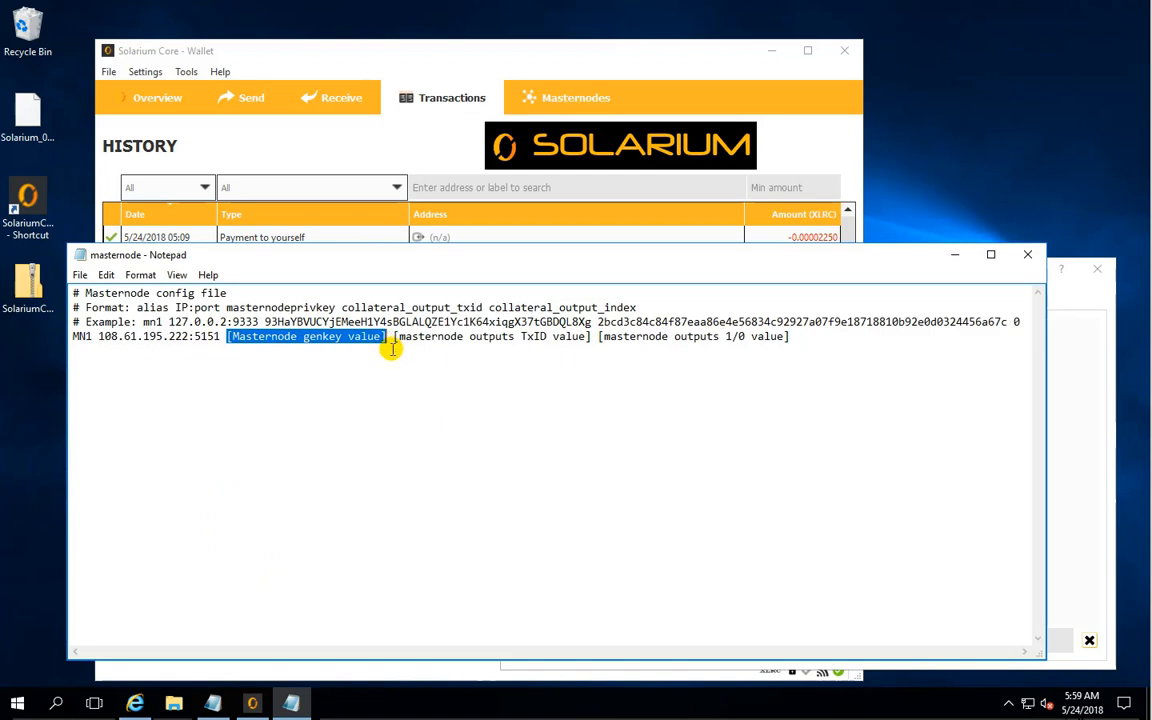
{"action": "key", "text": "ctrl+v"}
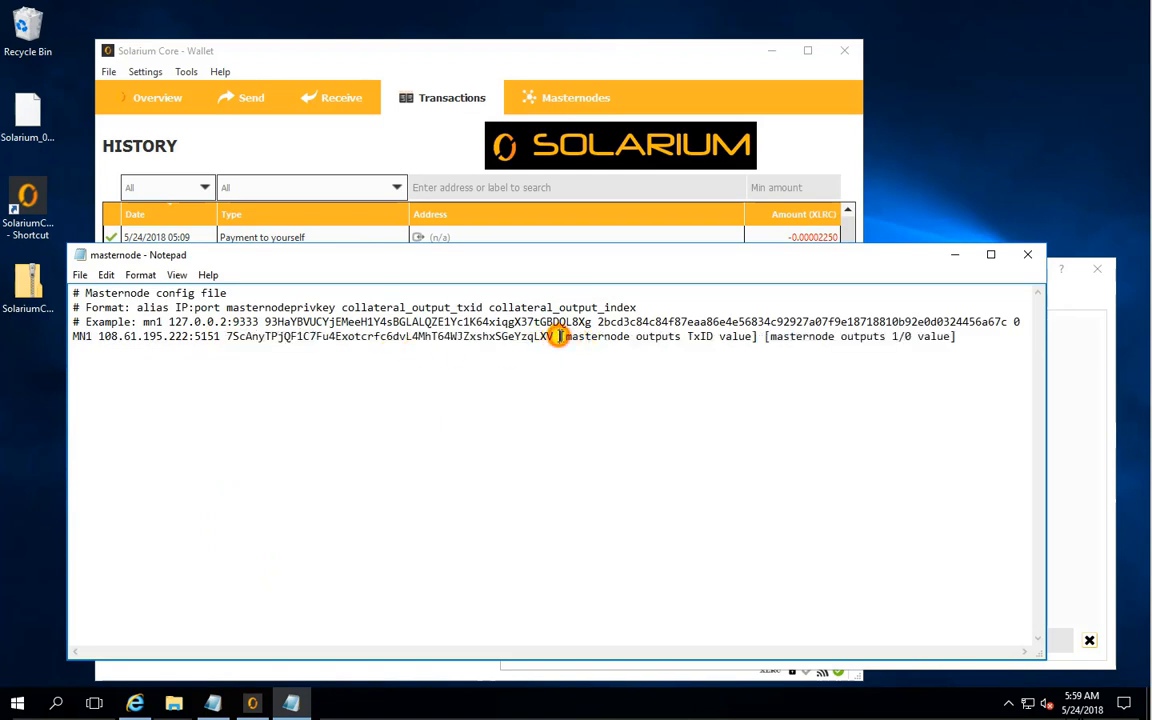
- Run the masternode outputs command in the wallet console
{"action": "left_click_drag", "start_coordinate": [558, 337], "coordinate": [955, 337]}
{"action": "left_click", "coordinate": [931, 341]}
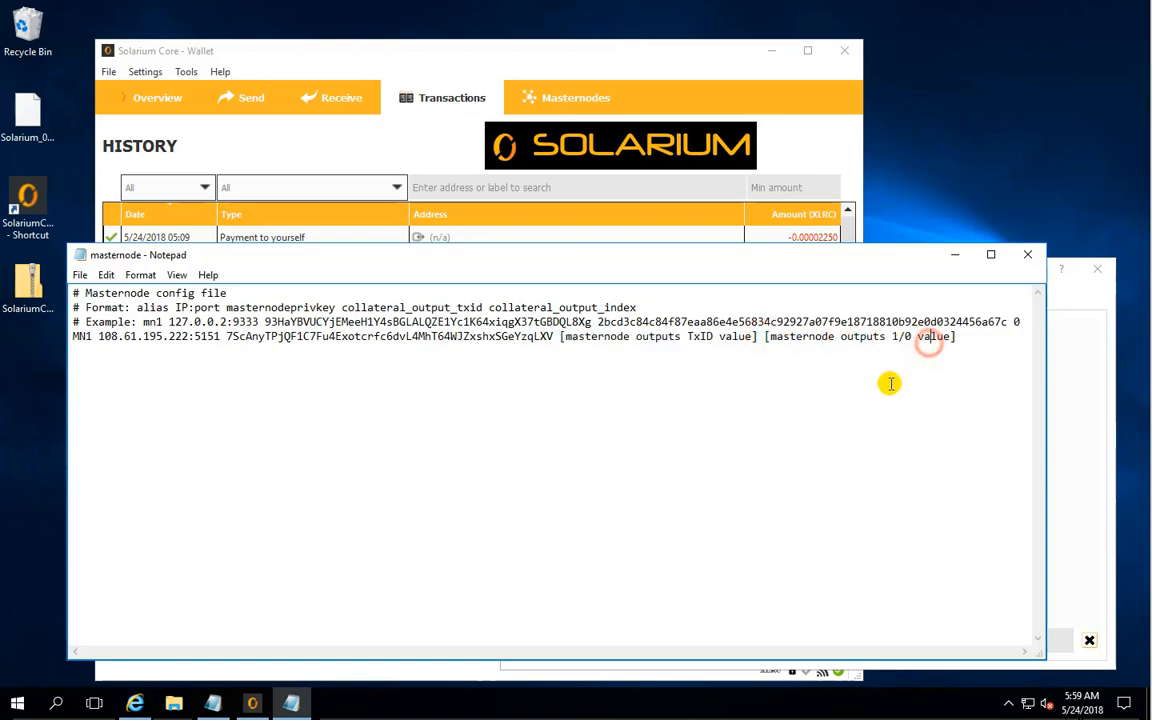
{"action": "left_click", "coordinate": [1059, 357]}
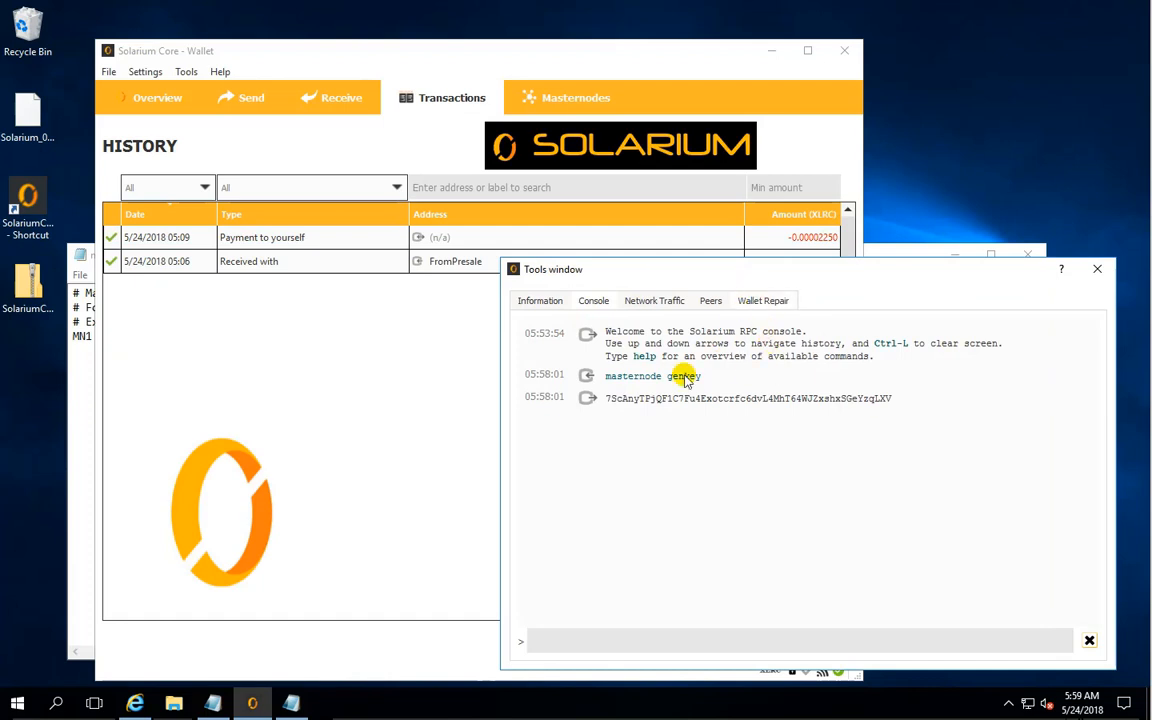
{"action": "left_click", "coordinate": [604, 636]}
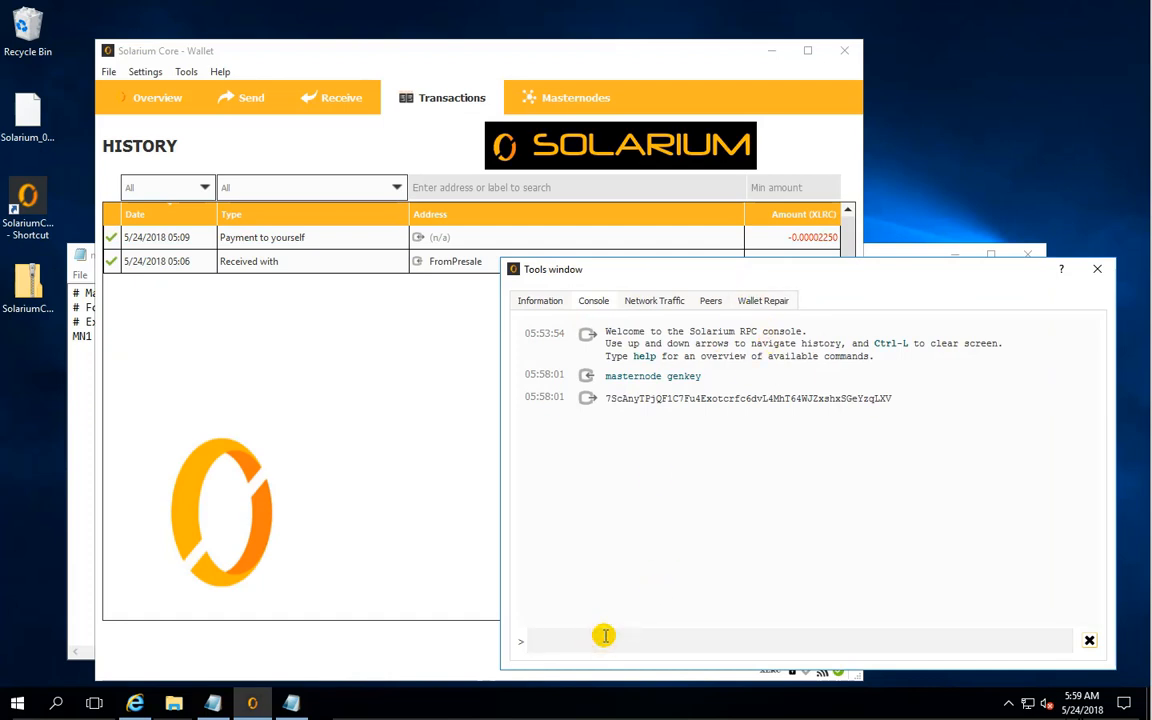
{"action": "type", "text": "masternode outputs"}
{"action": "key", "text": "Return"}
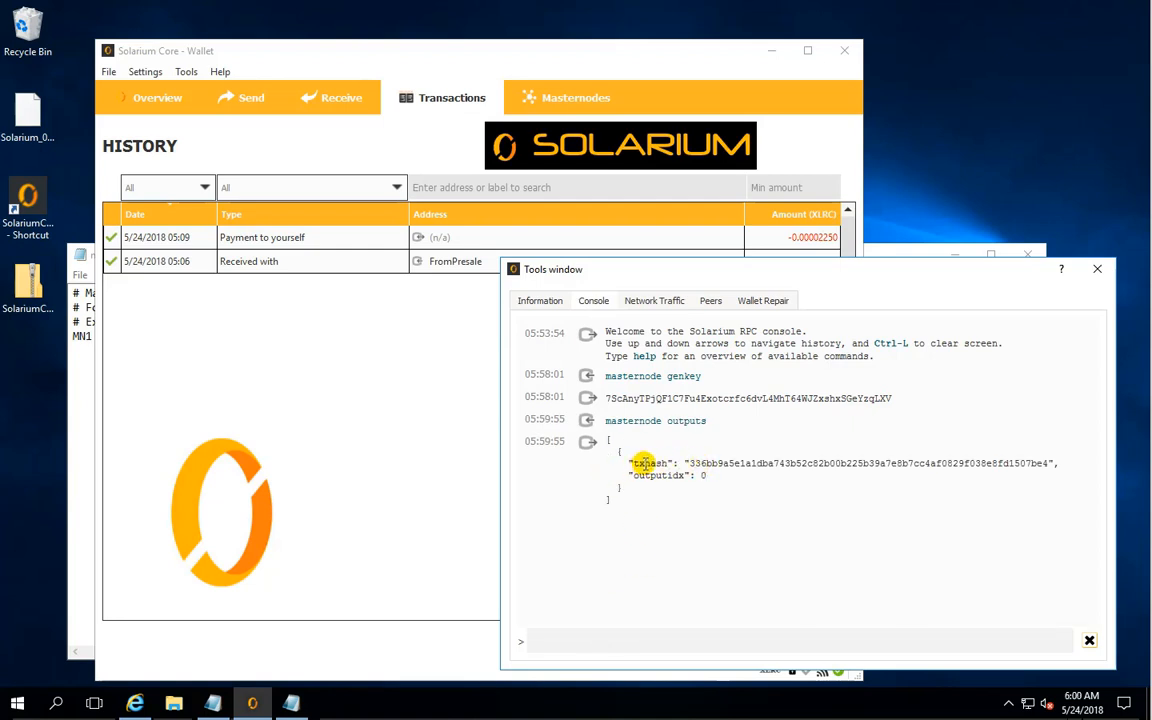
- Copy the txhash value from the console output and replace the TxID placeholder in the MN1 line with it
{"action": "left_click_drag", "start_coordinate": [689, 463], "coordinate": [1050, 464]}
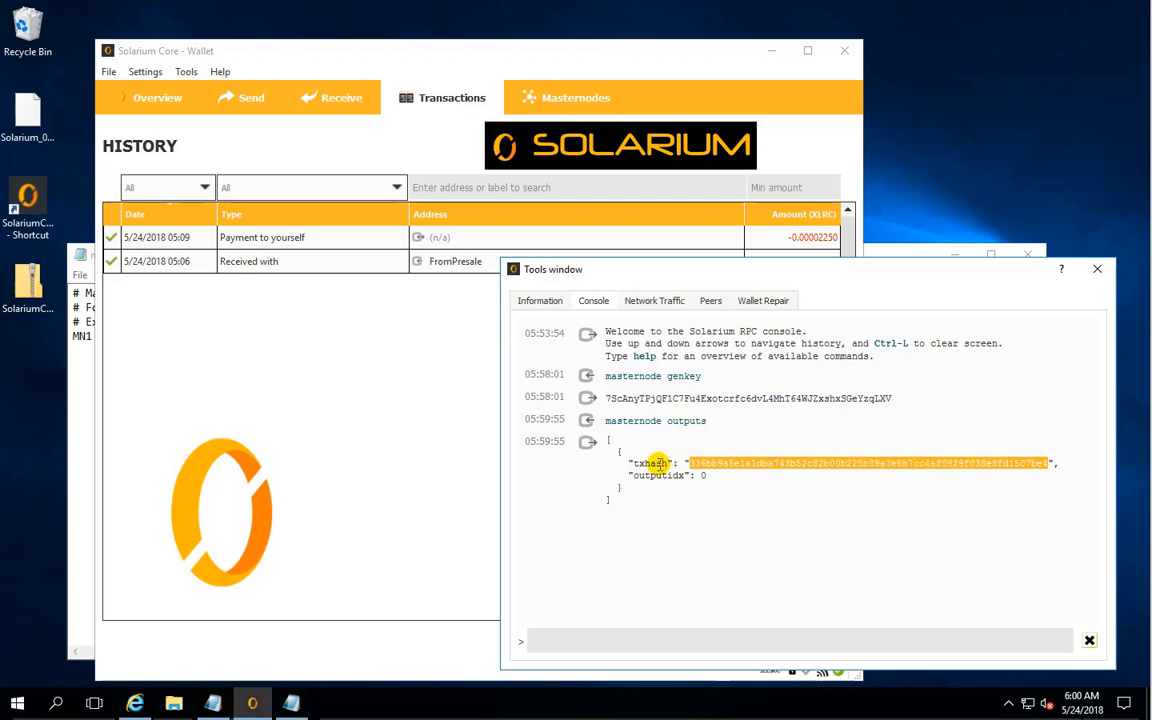
{"action": "right_click", "coordinate": [733, 464]}
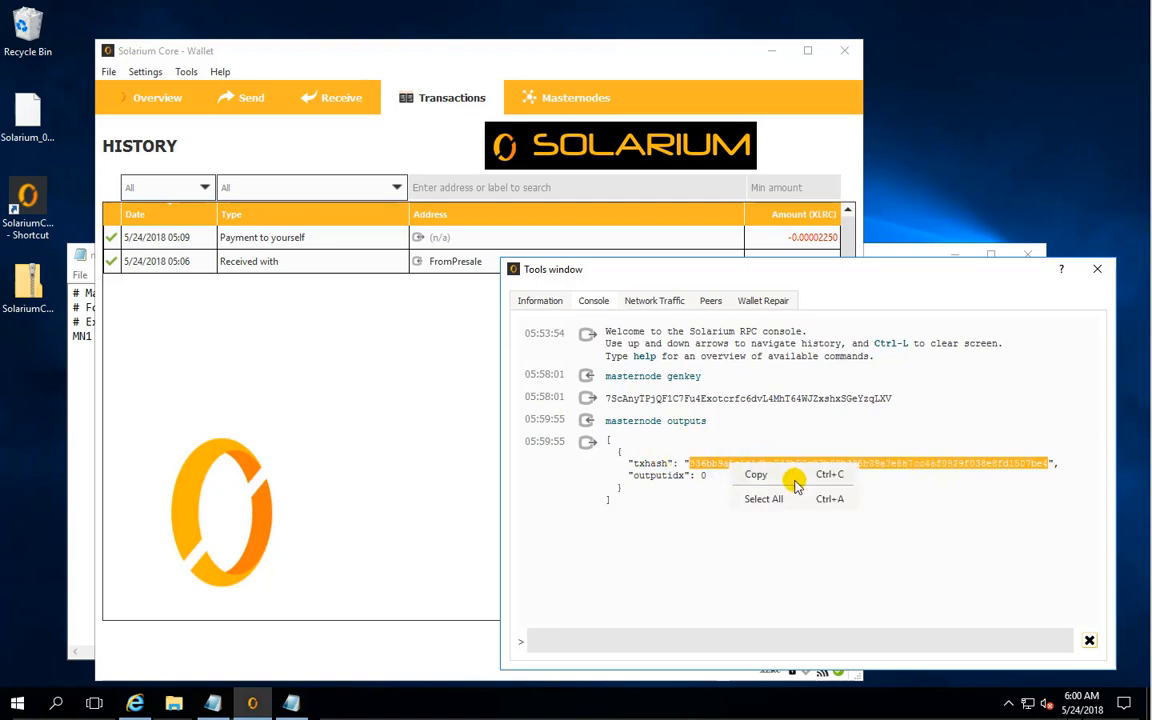
{"action": "left_click", "coordinate": [790, 474]}
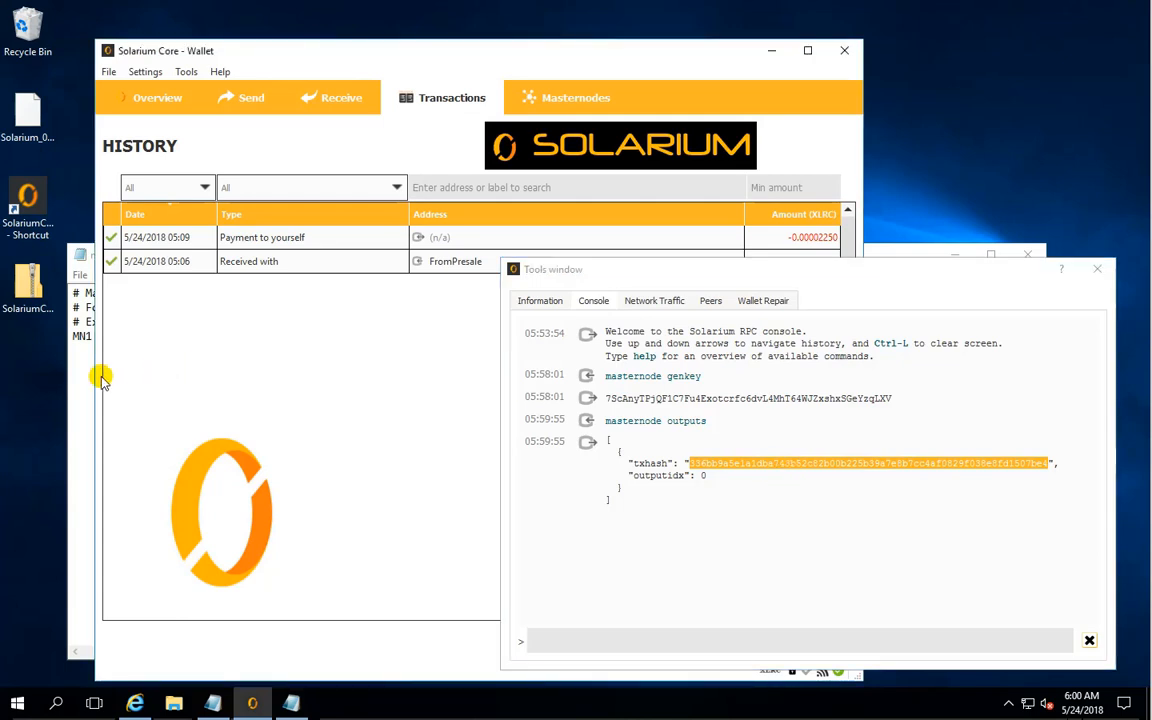
{"action": "left_click", "coordinate": [83, 376]}
{"action": "left_click_drag", "start_coordinate": [560, 336], "coordinate": [735, 338]}
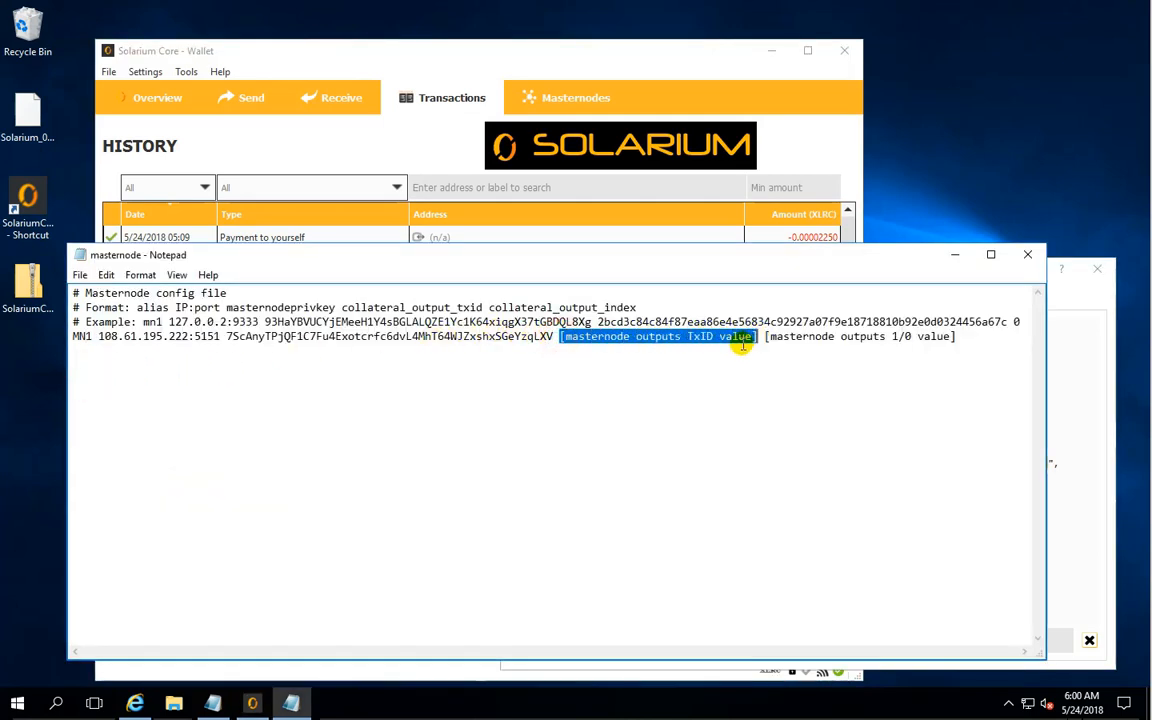
{"action": "key", "text": "ctrl+v"}
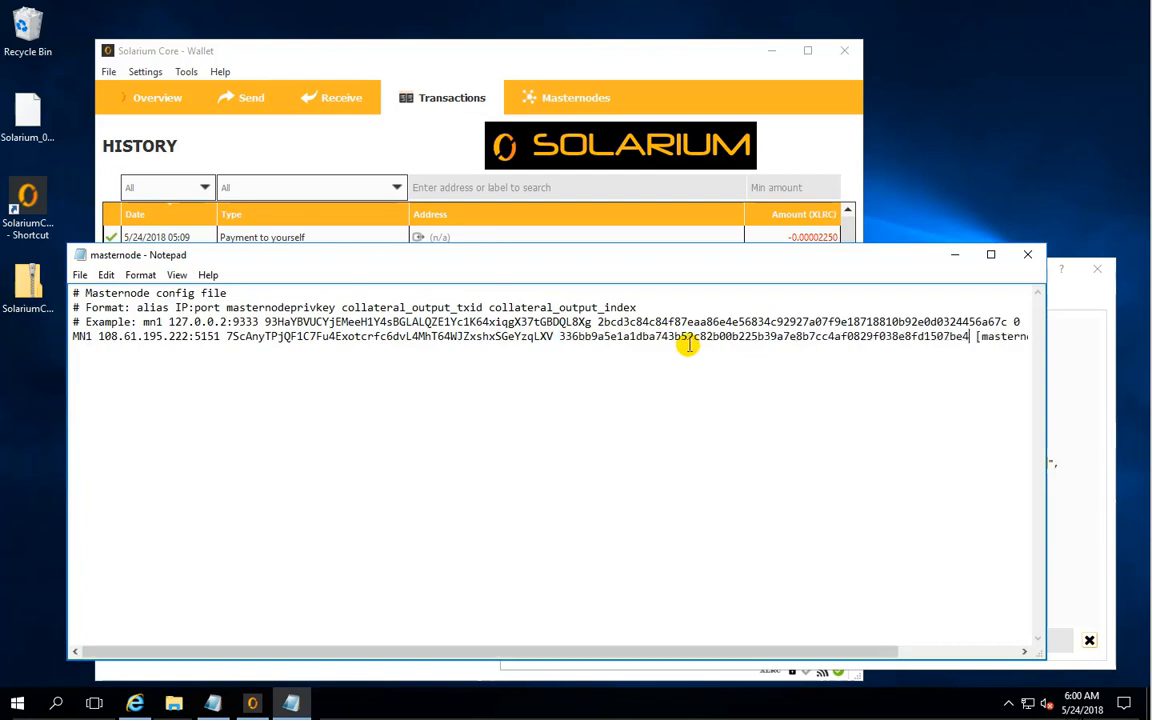
- Replace the masternode outputs 1/0 placeholder at the end of the MN1 line with the output index 0
{"action": "left_click_drag", "start_coordinate": [633, 648], "coordinate": [900, 625]}
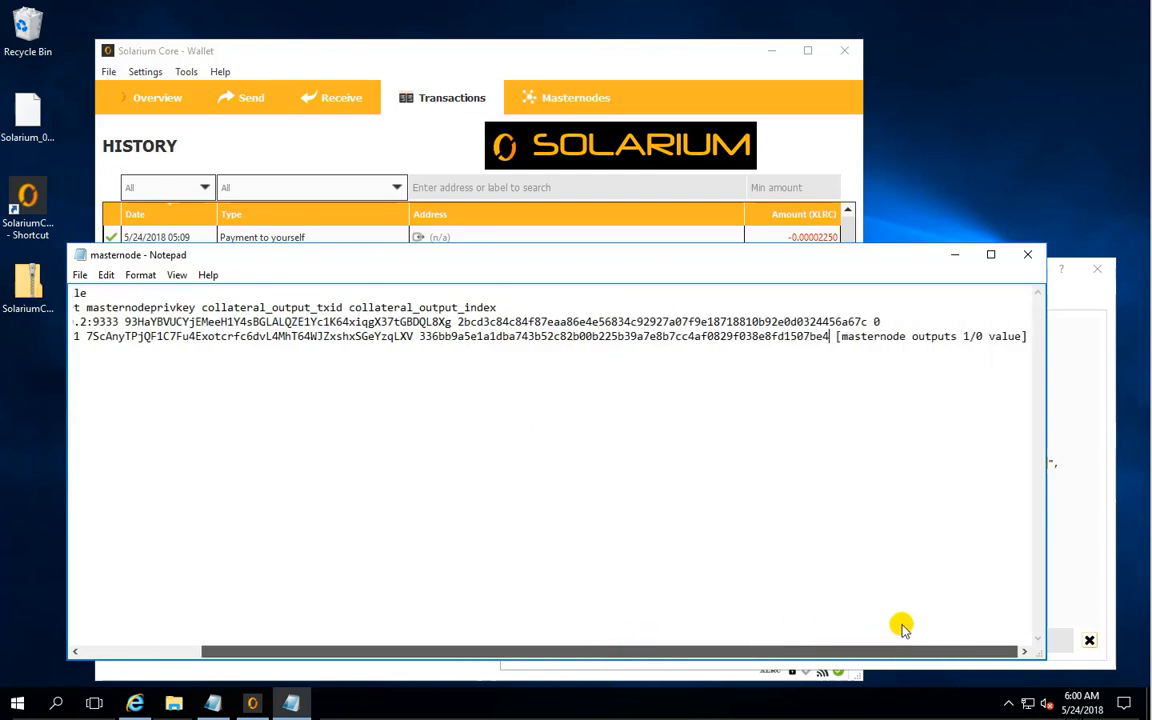
{"action": "left_click", "coordinate": [1056, 374]}
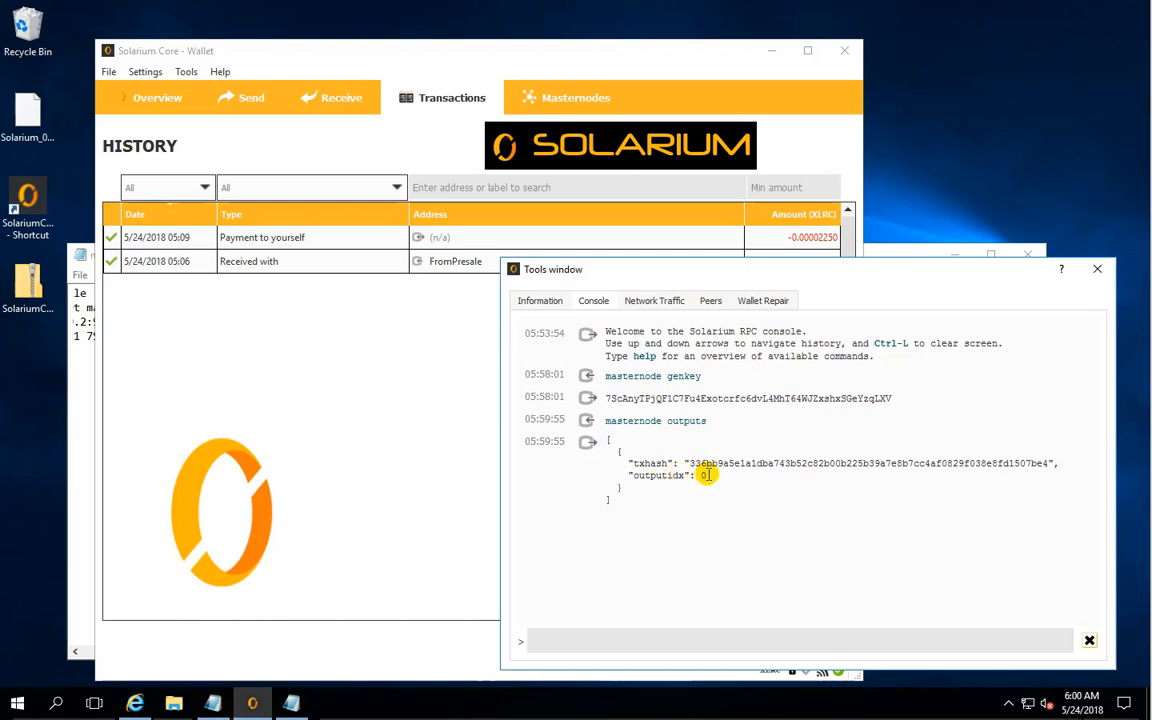
{"action": "left_click", "coordinate": [87, 395]}
{"action": "left_click", "coordinate": [835, 336]}
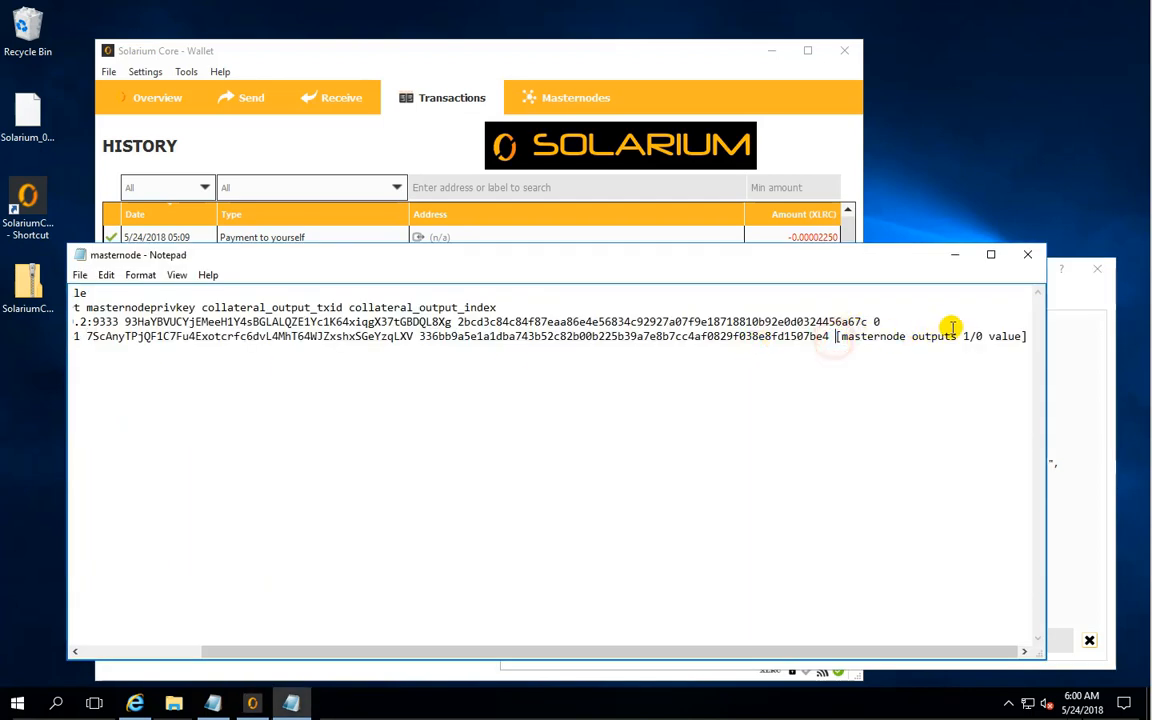
{"action": "left_click", "coordinate": [1020, 336], "text": "shift"}
{"action": "key", "text": "Delete"}
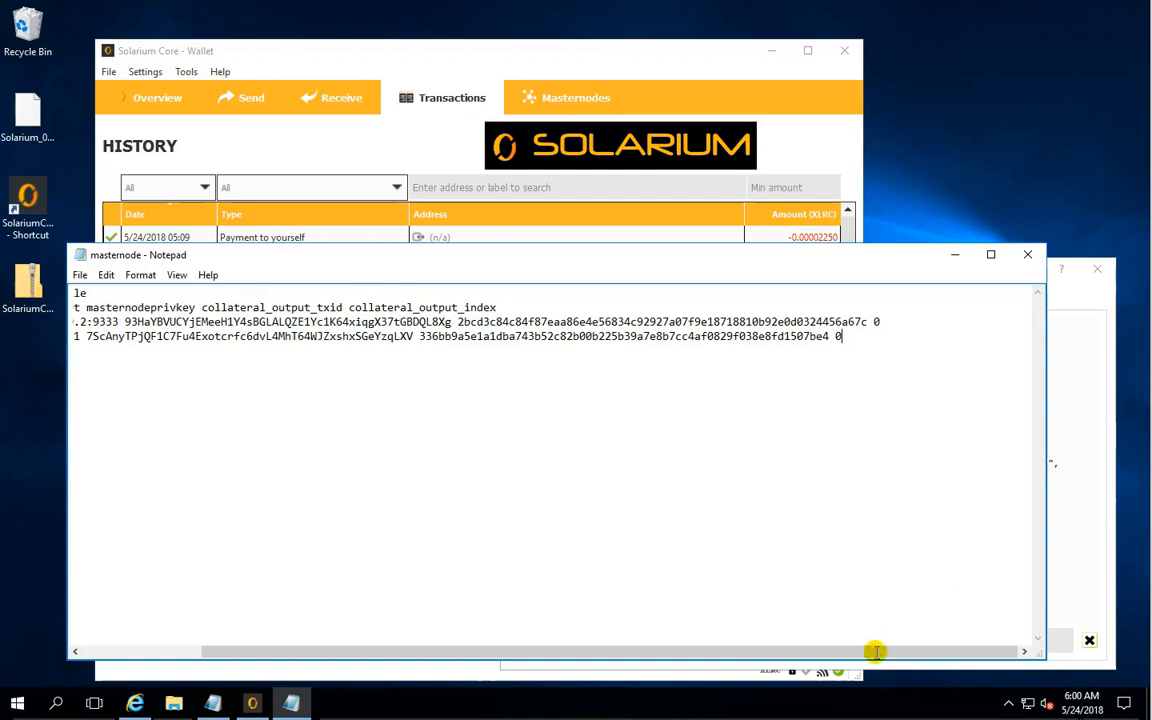
- Compare the masternode key and transaction ID in the MN1 line with the values in the wallet console
{"action": "left_click_drag", "start_coordinate": [874, 650], "coordinate": [681, 630]}
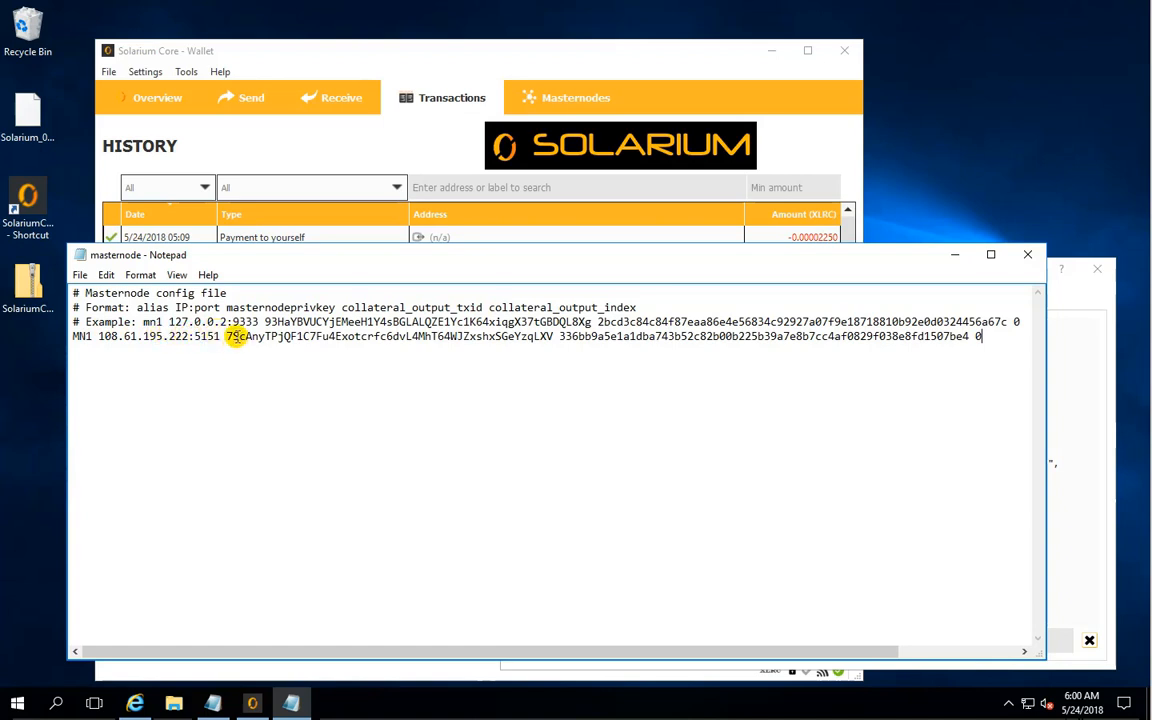
{"action": "left_click_drag", "start_coordinate": [227, 337], "coordinate": [549, 338]}
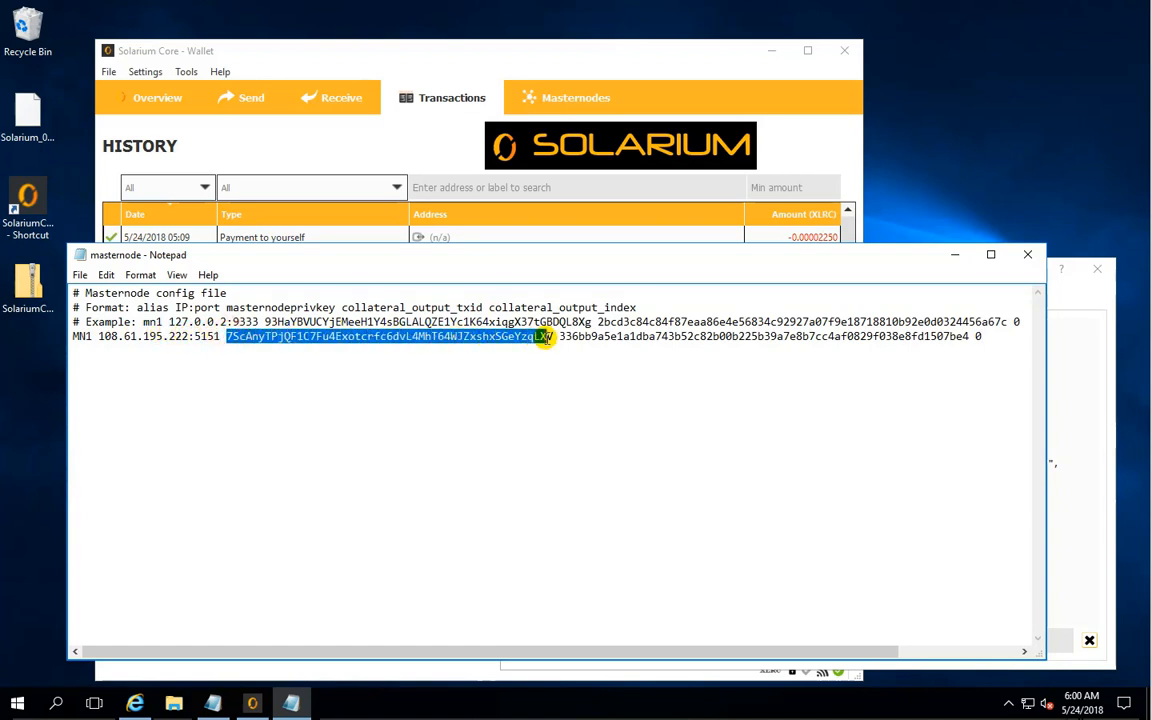
{"action": "left_click", "coordinate": [1082, 404]}
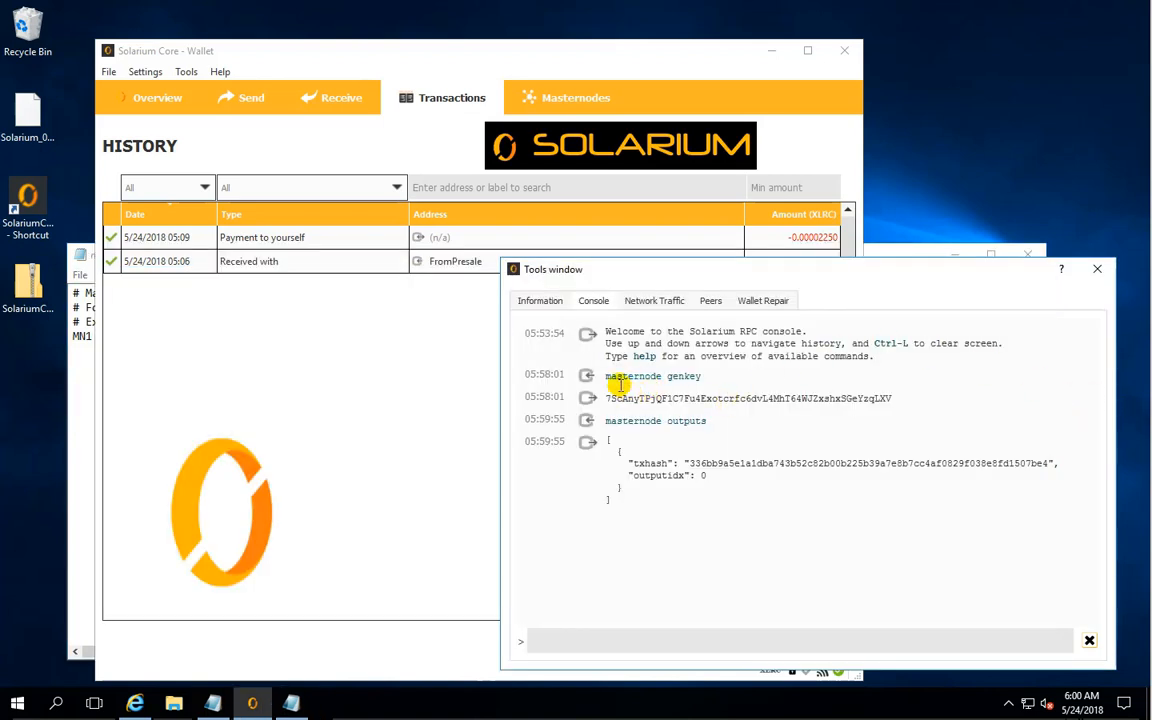
{"action": "left_click", "coordinate": [88, 338]}
{"action": "left_click_drag", "start_coordinate": [560, 337], "coordinate": [970, 349]}
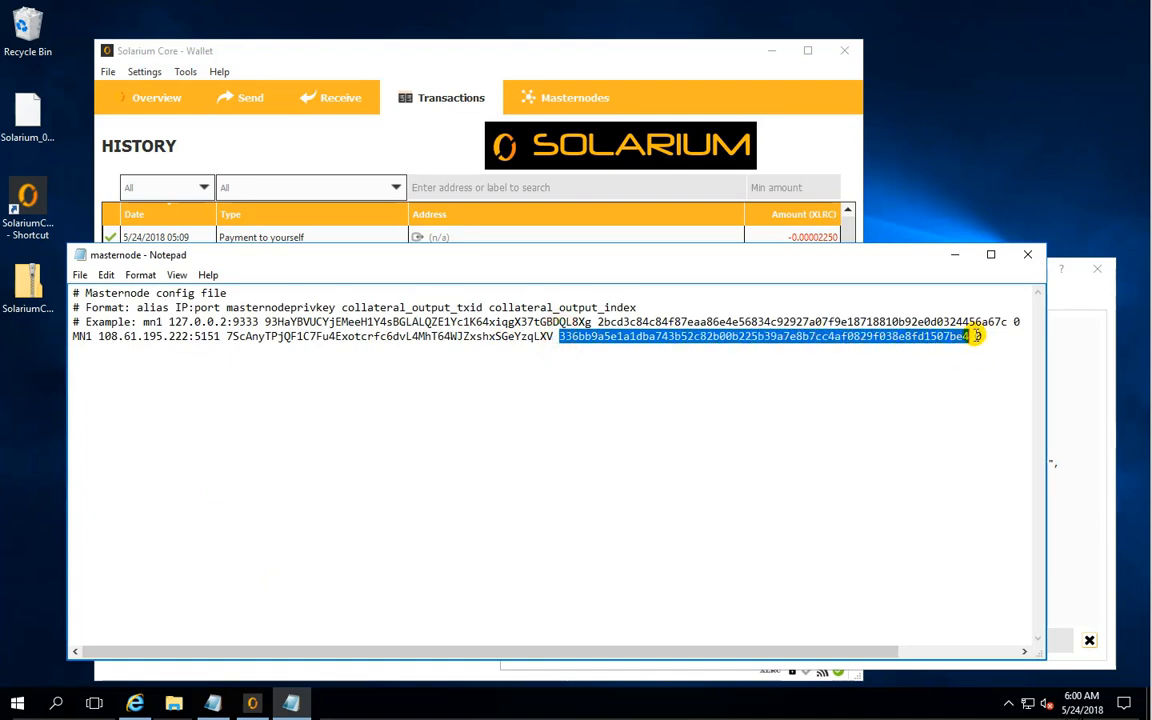
{"action": "left_click", "coordinate": [1049, 358]}
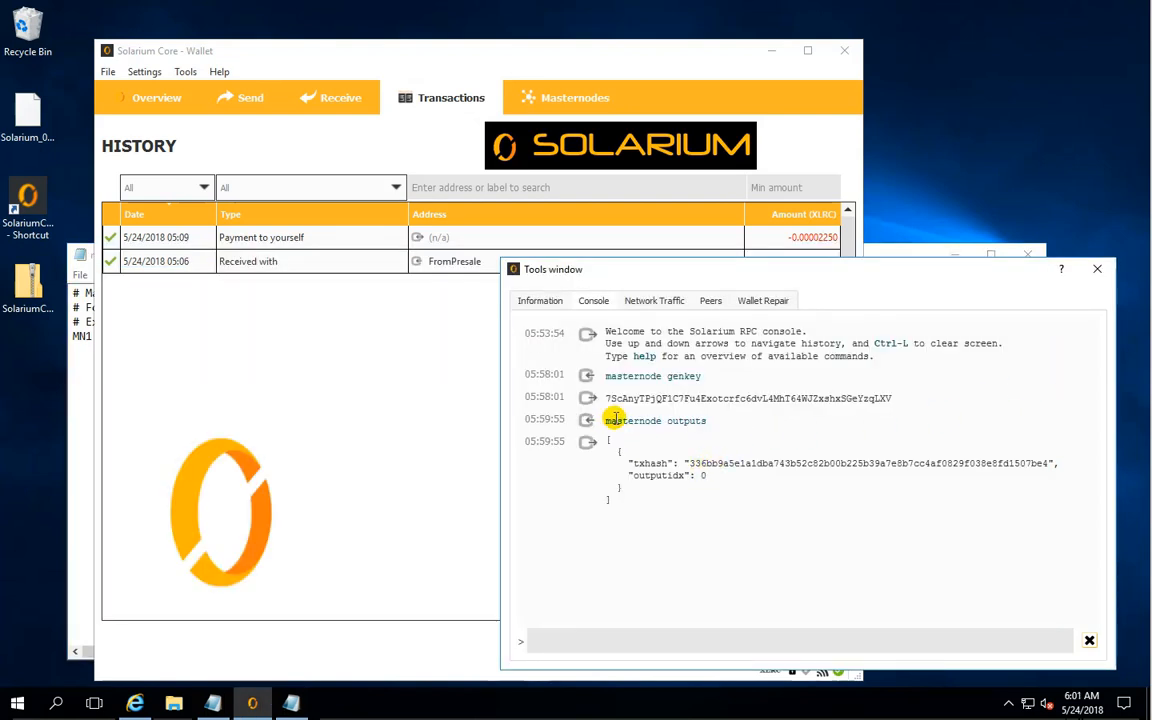
- Save and close the masternode configuration file and close the wallet's Tools window
{"action": "left_click", "coordinate": [85, 384]}
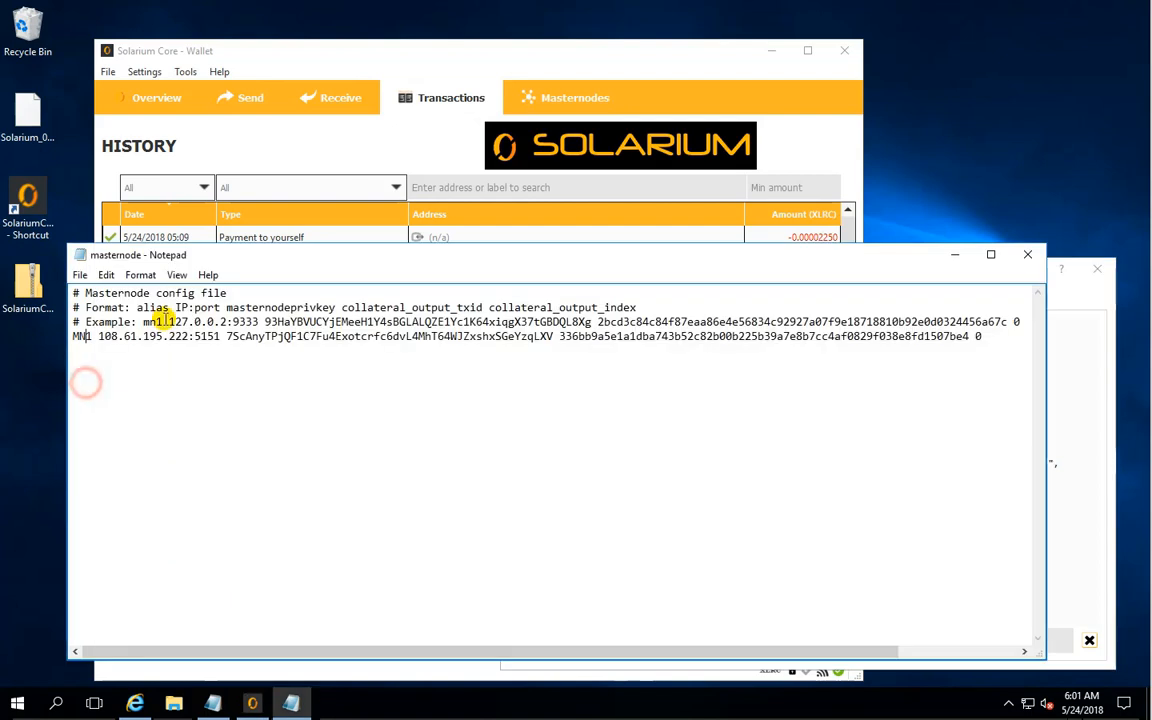
{"action": "left_click", "coordinate": [80, 276]}
{"action": "left_click", "coordinate": [103, 329]}
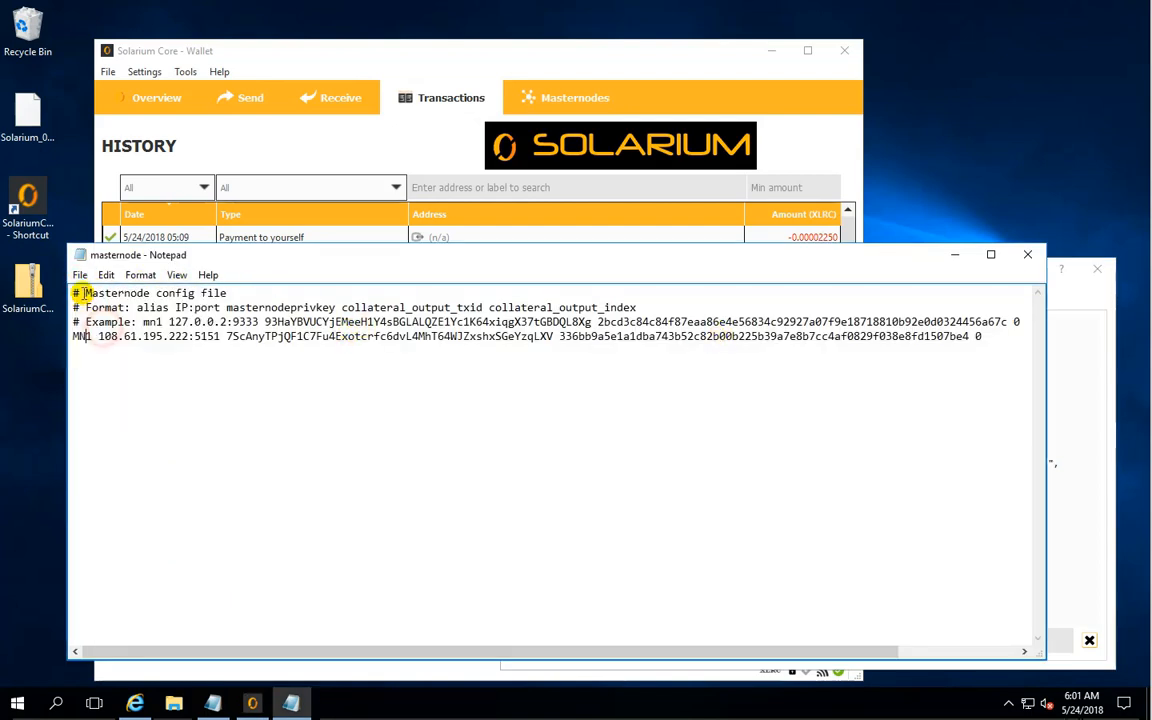
{"action": "left_click", "coordinate": [81, 281]}
{"action": "left_click", "coordinate": [110, 409]}
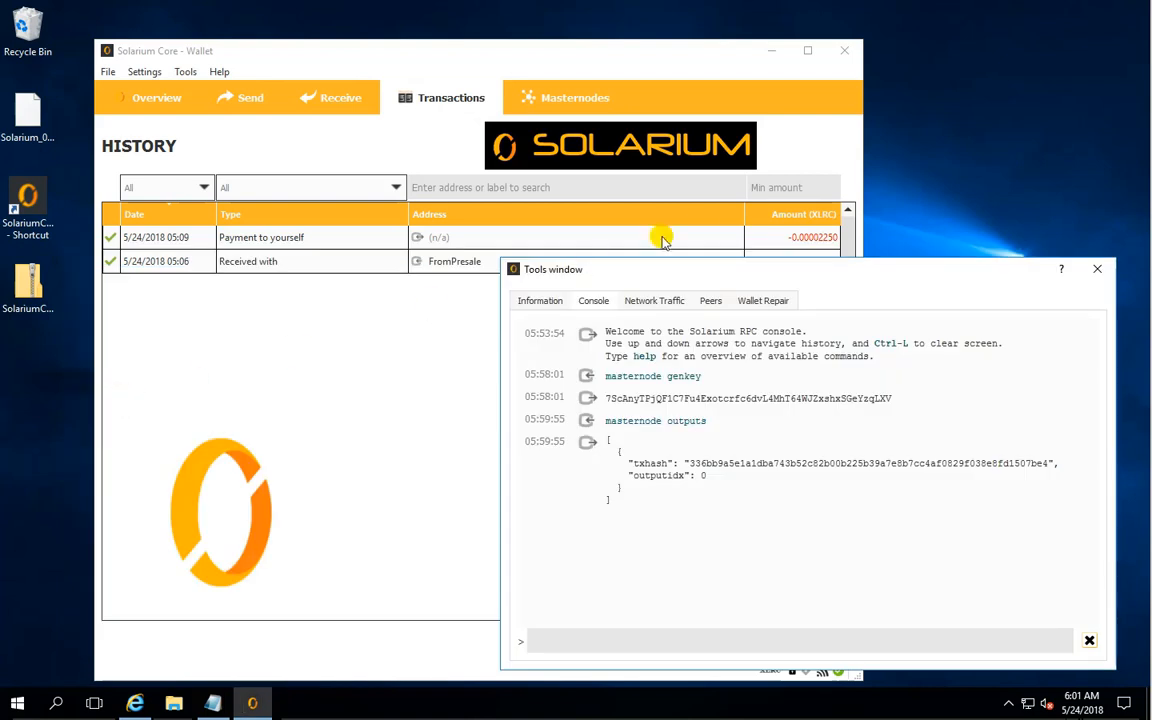
{"action": "left_click", "coordinate": [1094, 273]}
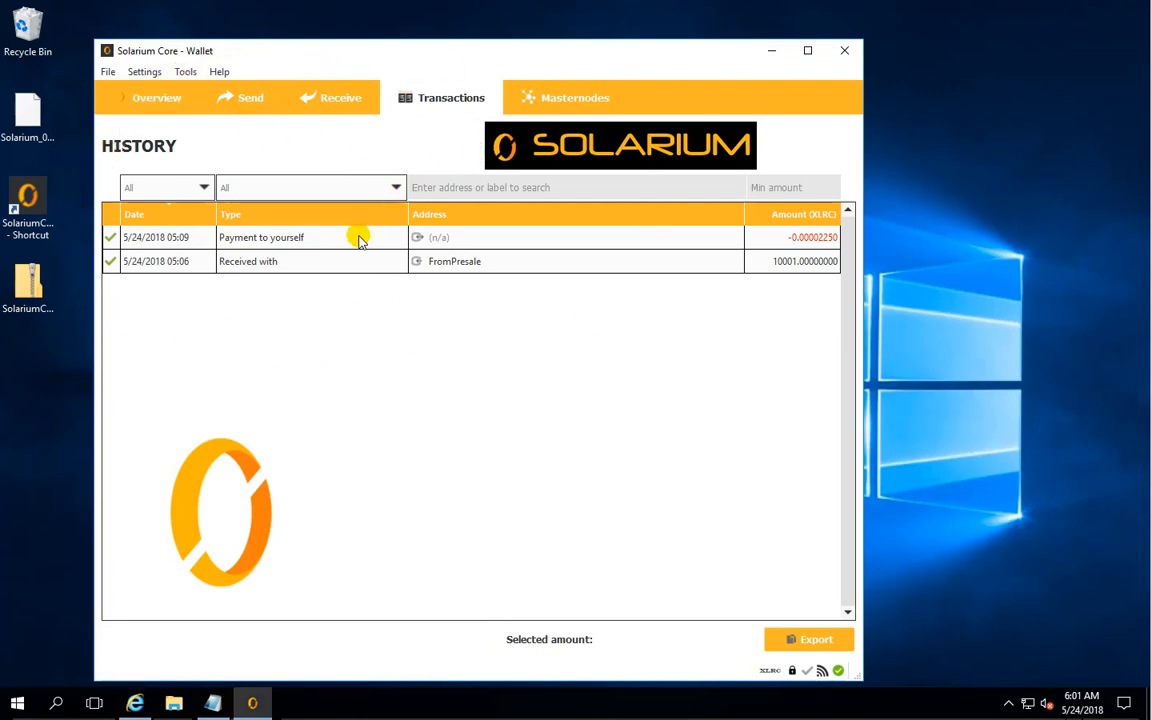
- Exit the Solarium wallet and restart it from the desktop shortcut
{"action": "mouse_move", "coordinate": [340, 242]}
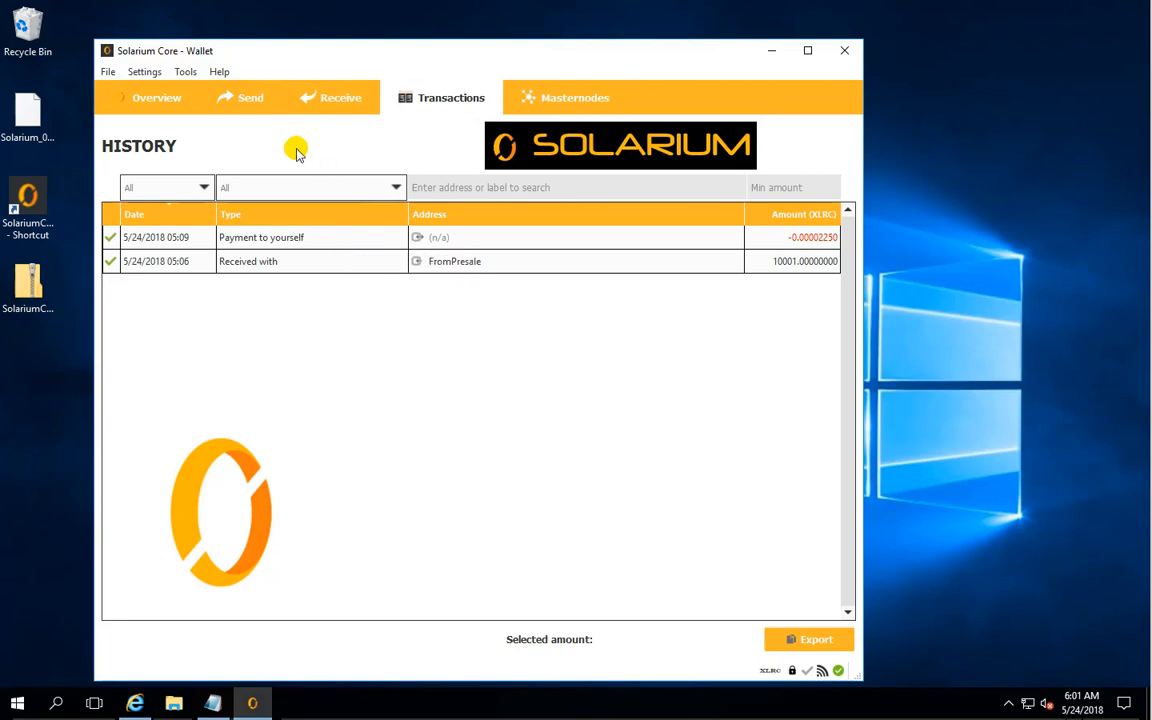
{"action": "left_click", "coordinate": [108, 72]}
{"action": "left_click", "coordinate": [126, 272]}
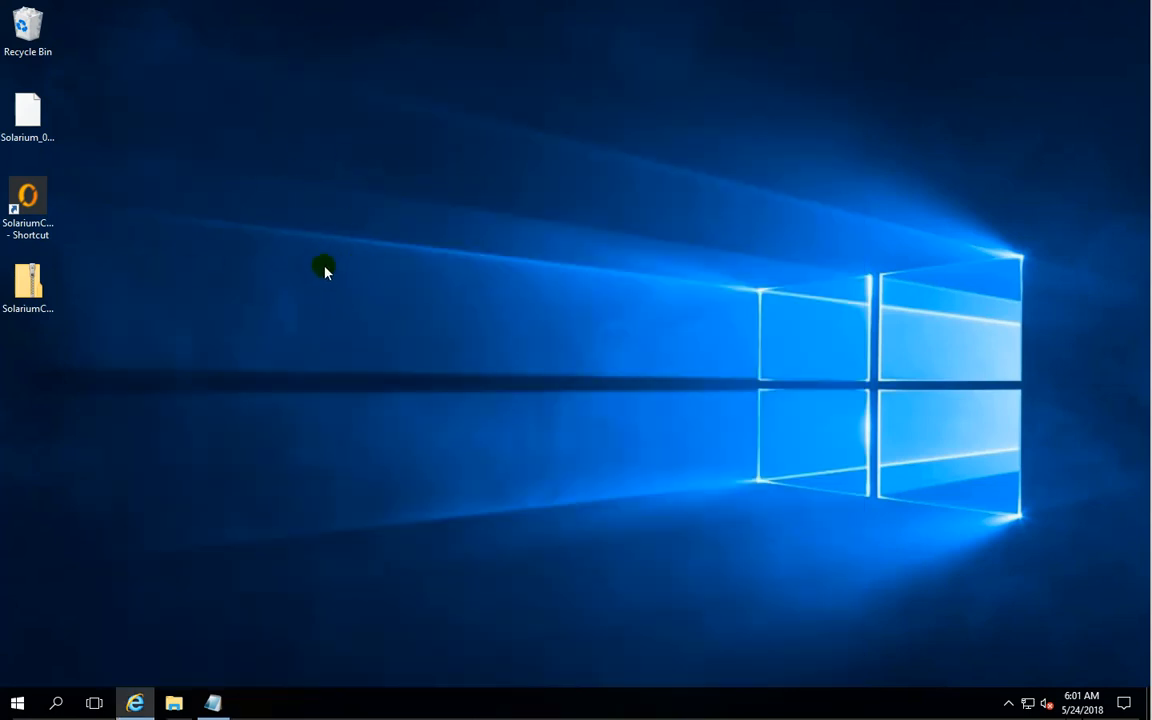
{"action": "double_click", "coordinate": [25, 203]}
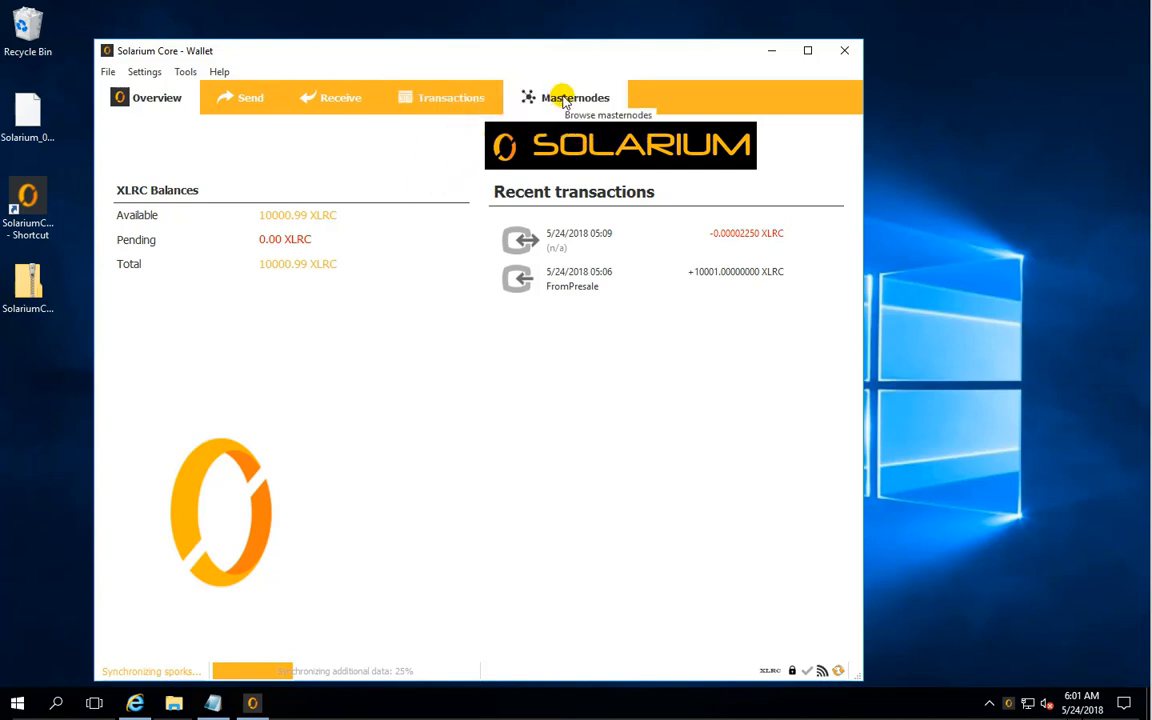
- Open the wallet's masternode list once synchronization has finished and select the MN1 entry
{"action": "mouse_move", "coordinate": [192, 680]}
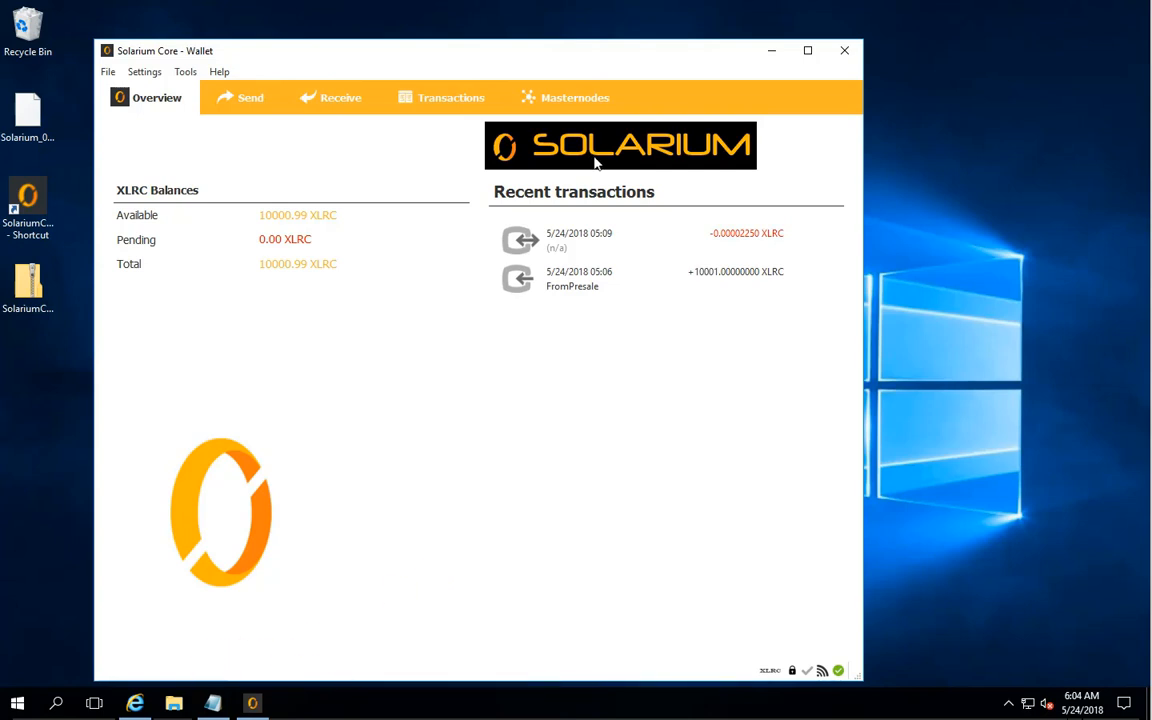
{"action": "left_click", "coordinate": [577, 99]}
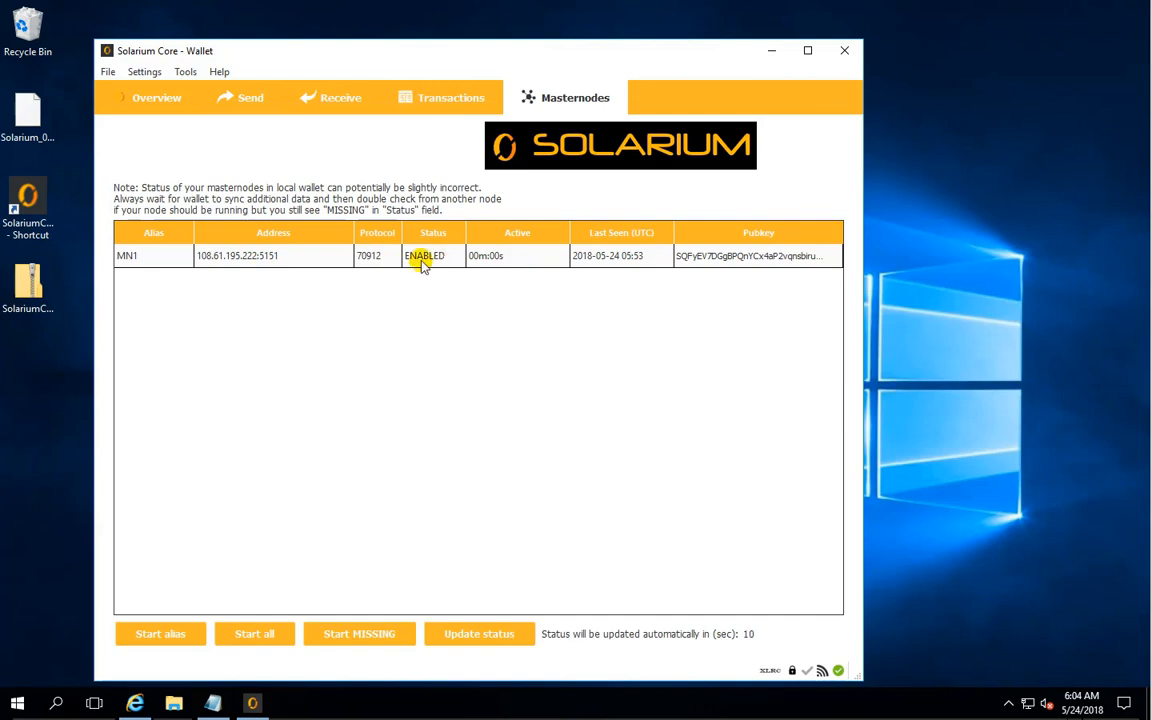
{"action": "left_click", "coordinate": [300, 258]}
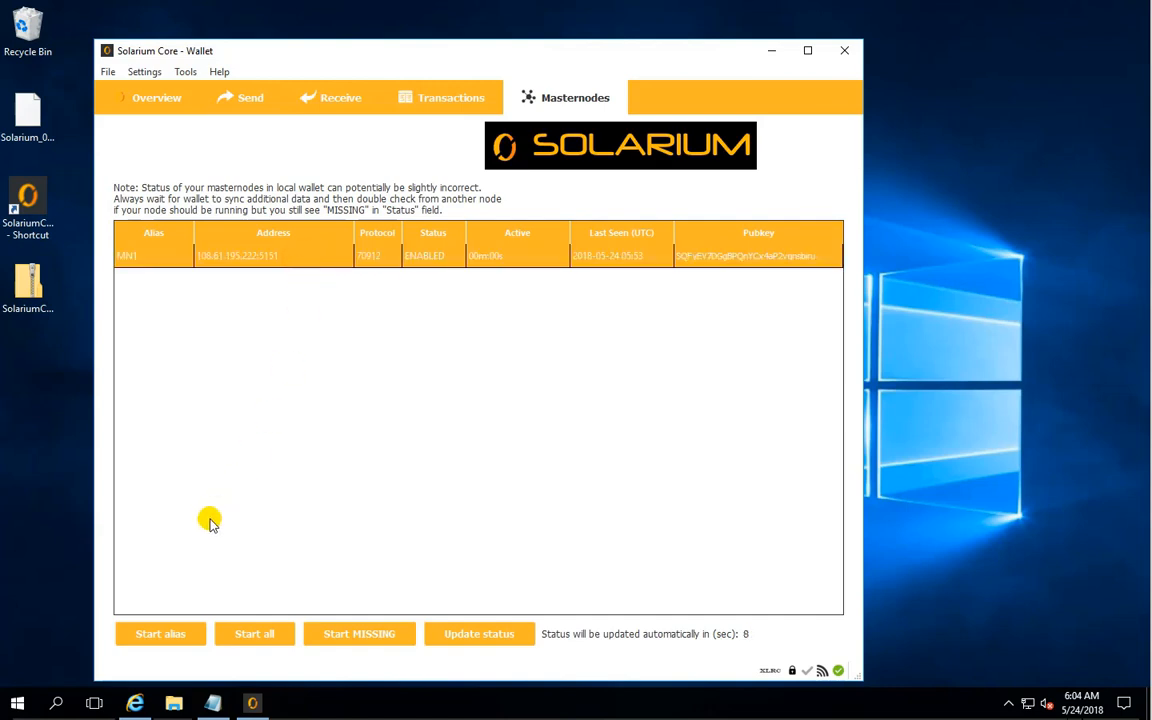
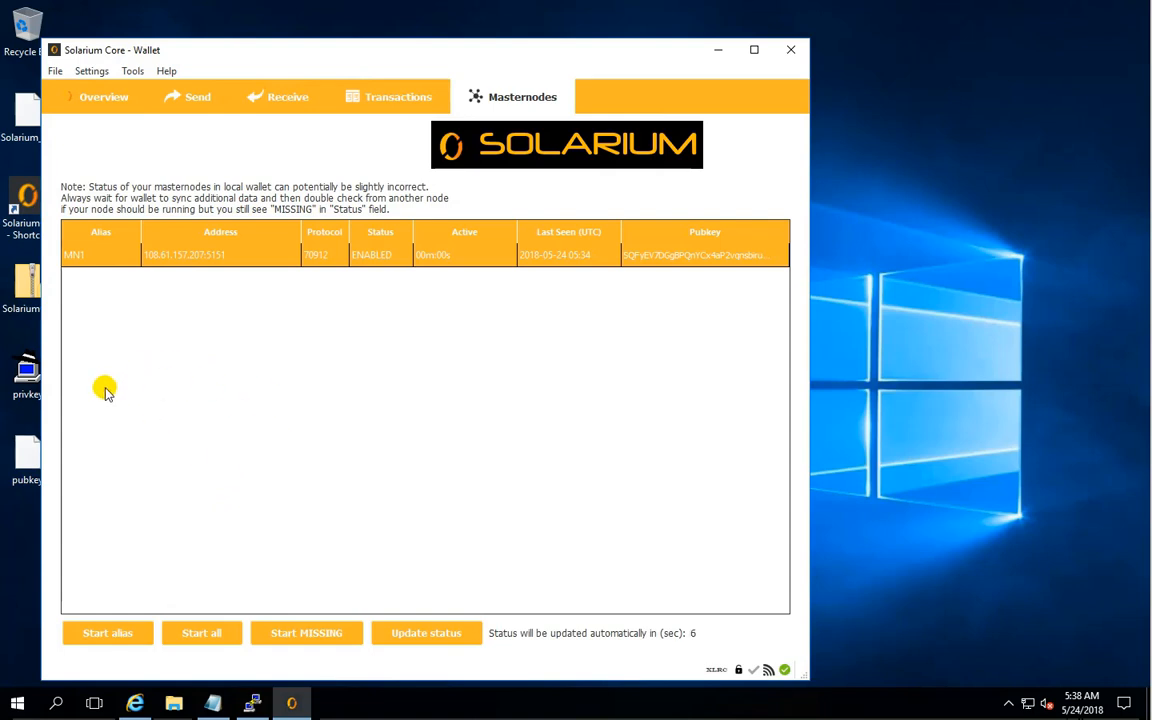
{"action": "left_click", "coordinate": [212, 704]}
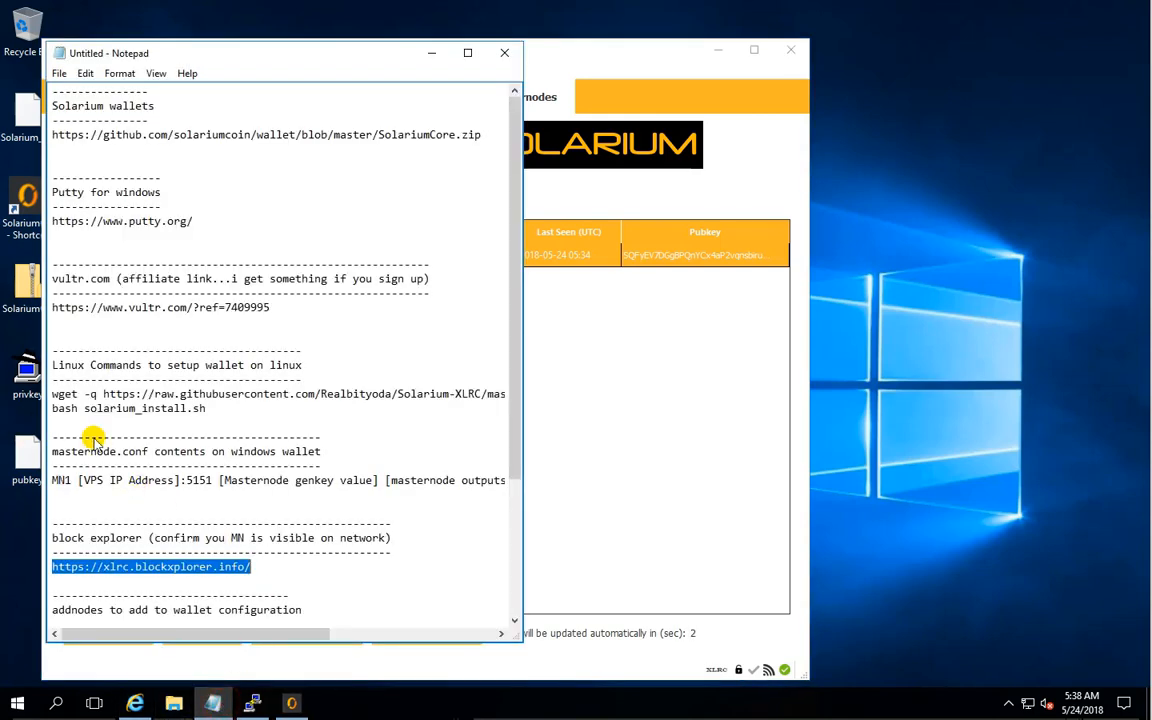
{"action": "right_click", "coordinate": [120, 566]}
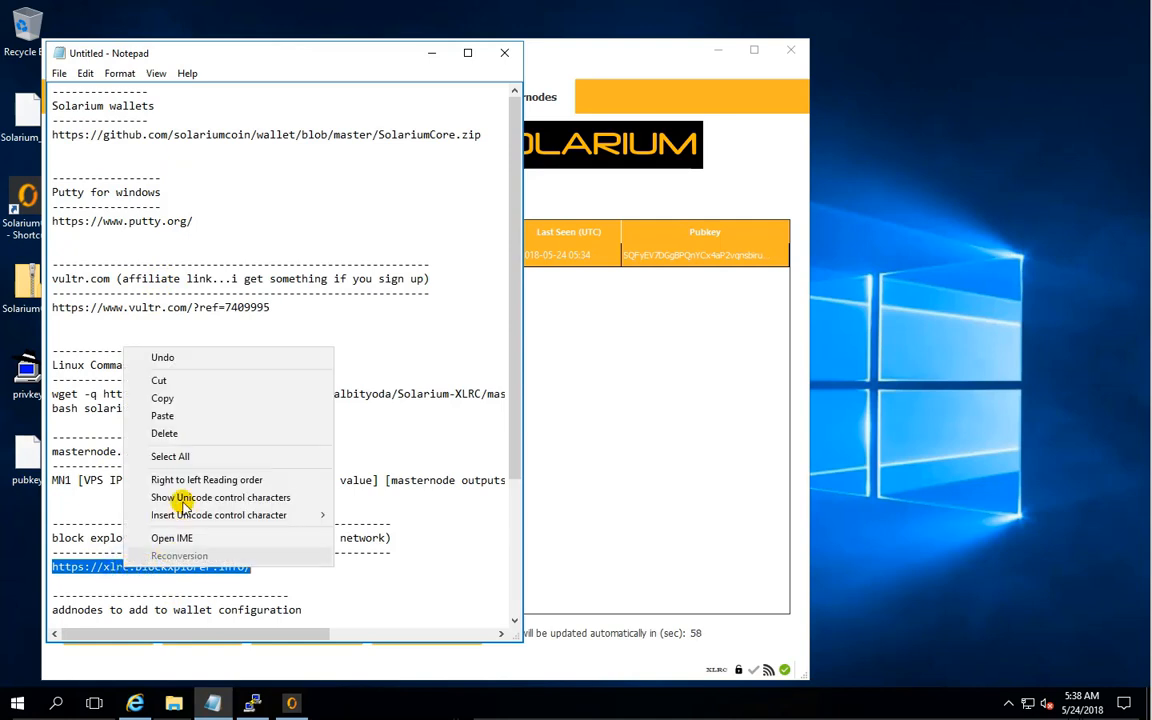
{"action": "left_click", "coordinate": [185, 398]}
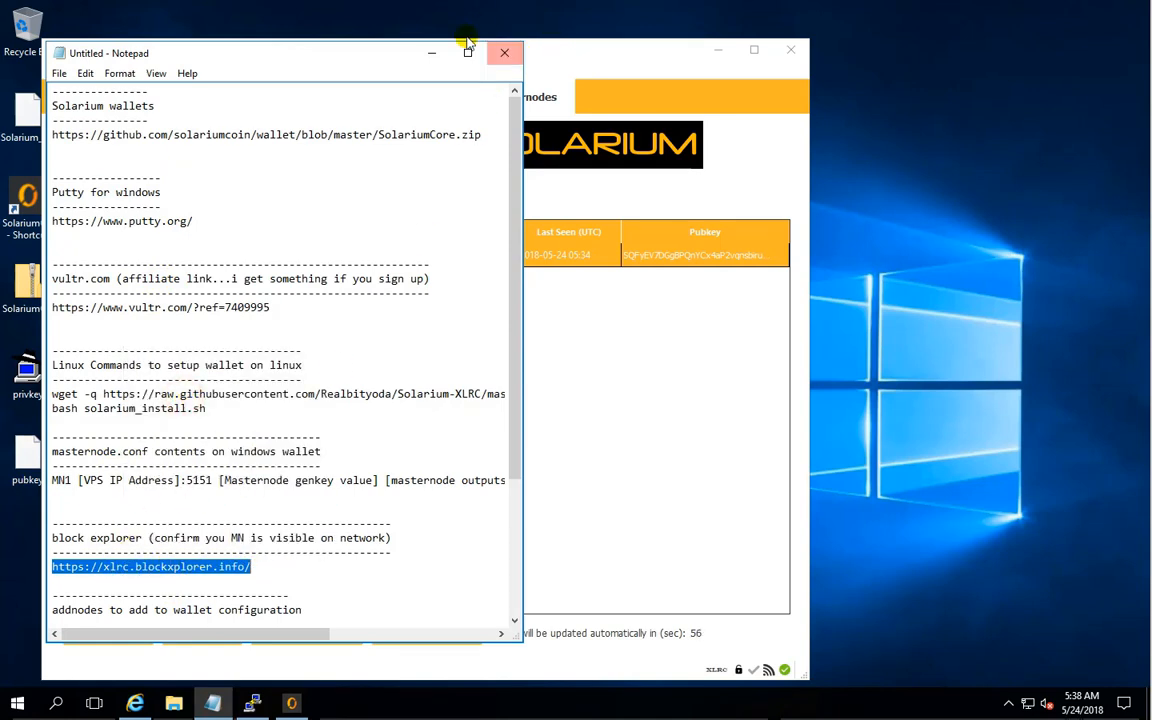
{"action": "left_click", "coordinate": [431, 52]}
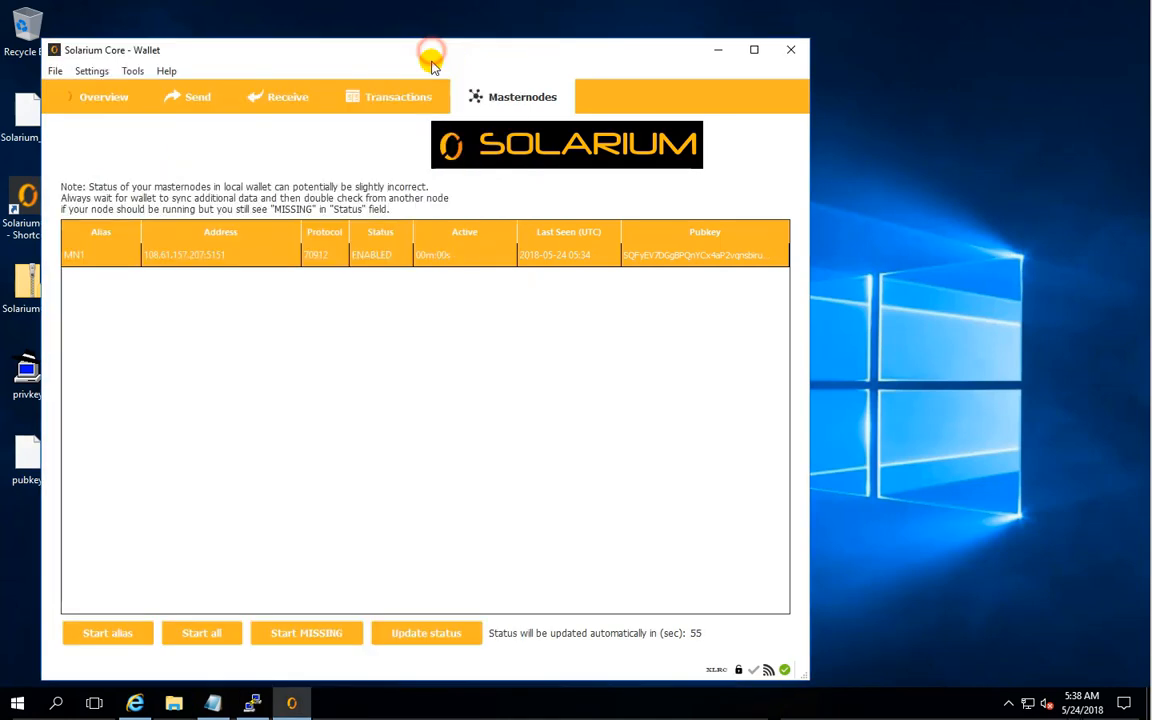
- Switch to Internet Explorer and load the copied Solarium block explorer address
{"action": "left_click", "coordinate": [135, 704]}
{"action": "right_click", "coordinate": [168, 60]}
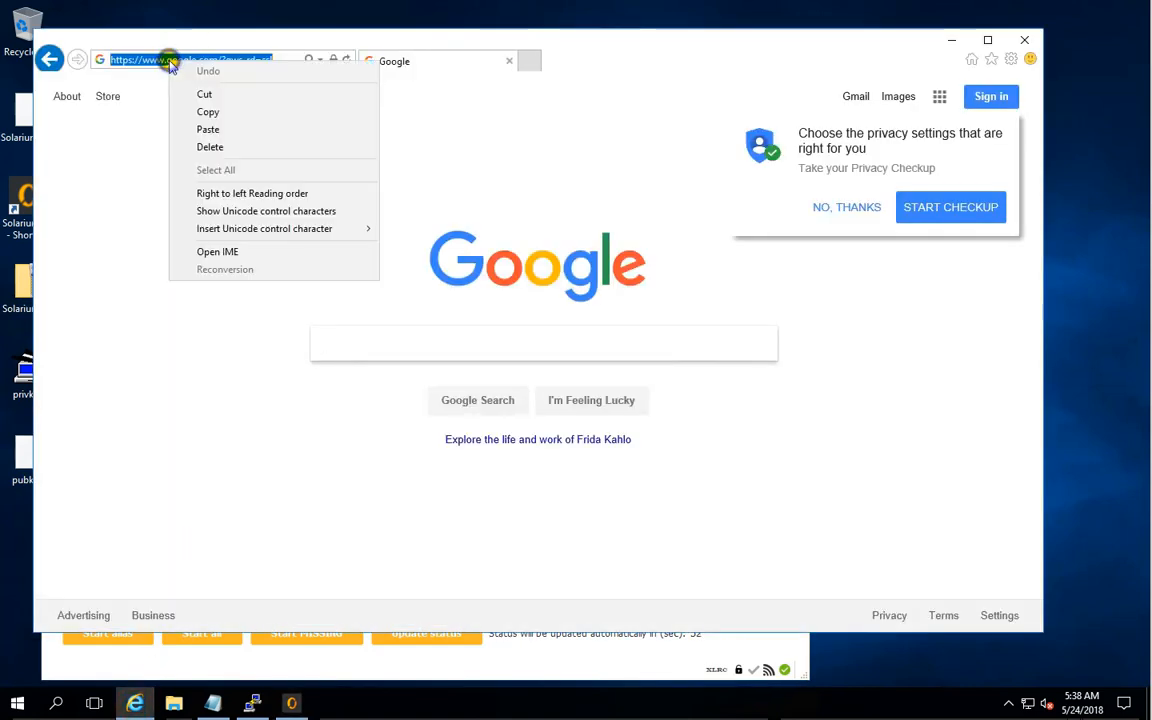
{"action": "left_click", "coordinate": [208, 129]}
{"action": "key", "text": "Return"}
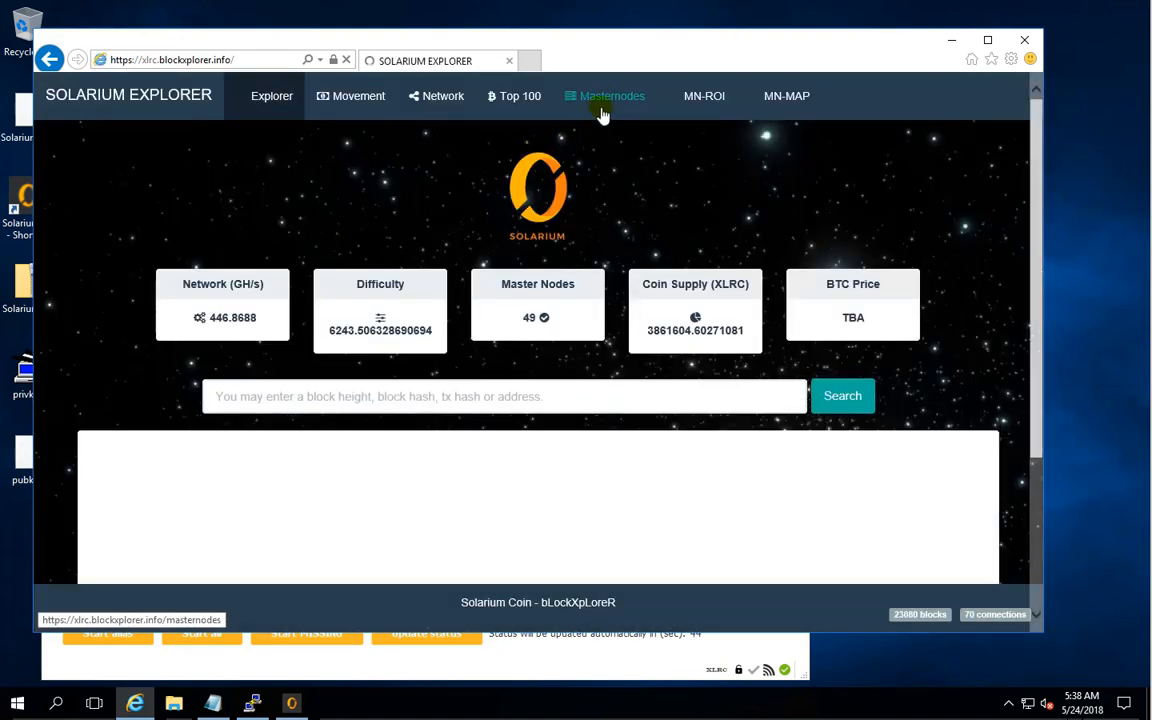
- Open the explorer's Masternodes list, check MN1's address in the Solarium wallet, and filter the list by 108.61.157
{"action": "left_click", "coordinate": [610, 100]}
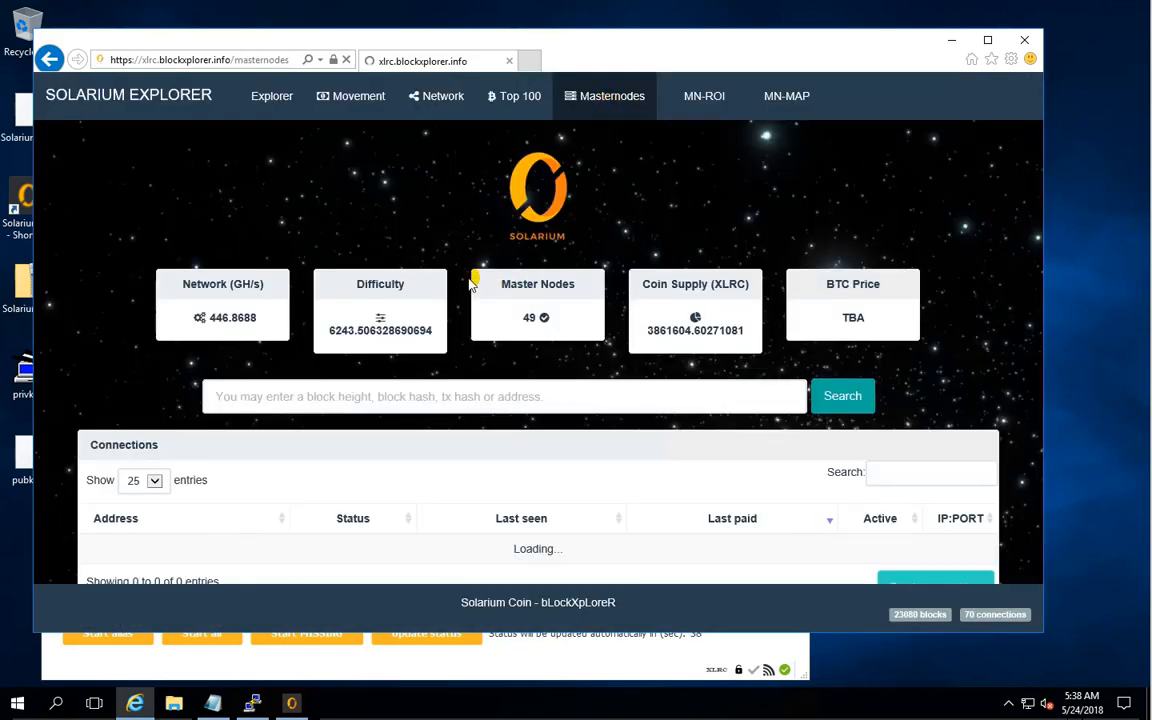
{"action": "scroll", "coordinate": [1148, 411], "scroll_direction": "down", "scroll_amount": 1}
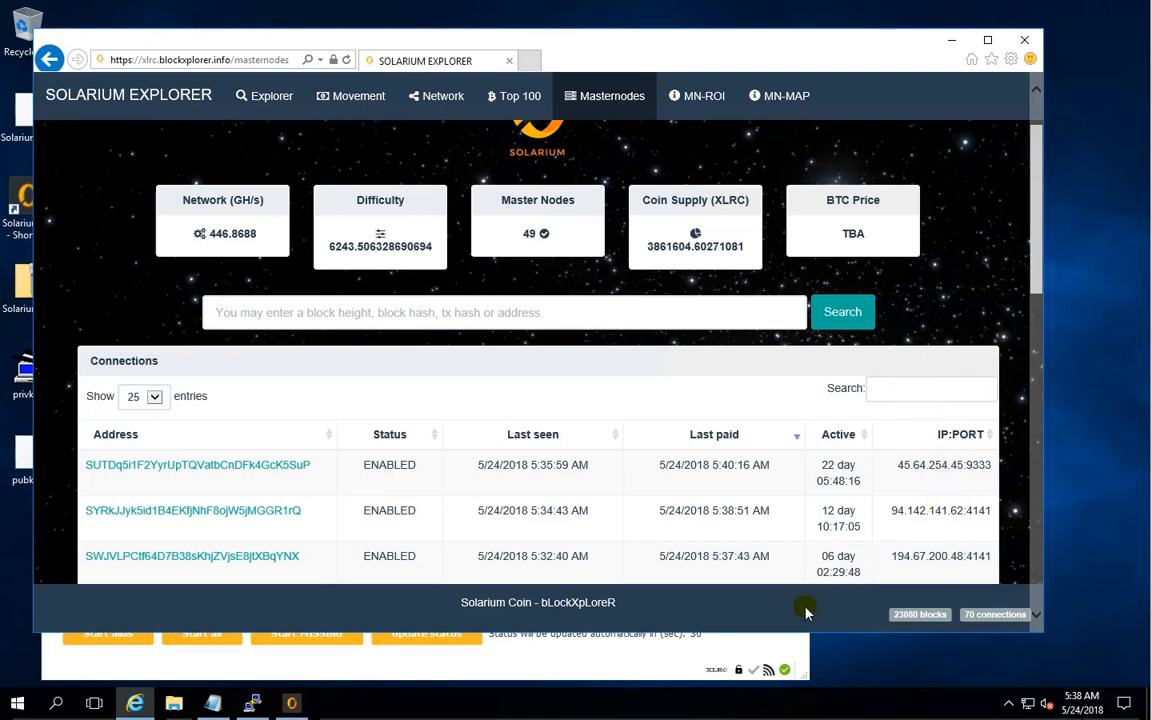
{"action": "left_click", "coordinate": [608, 658]}
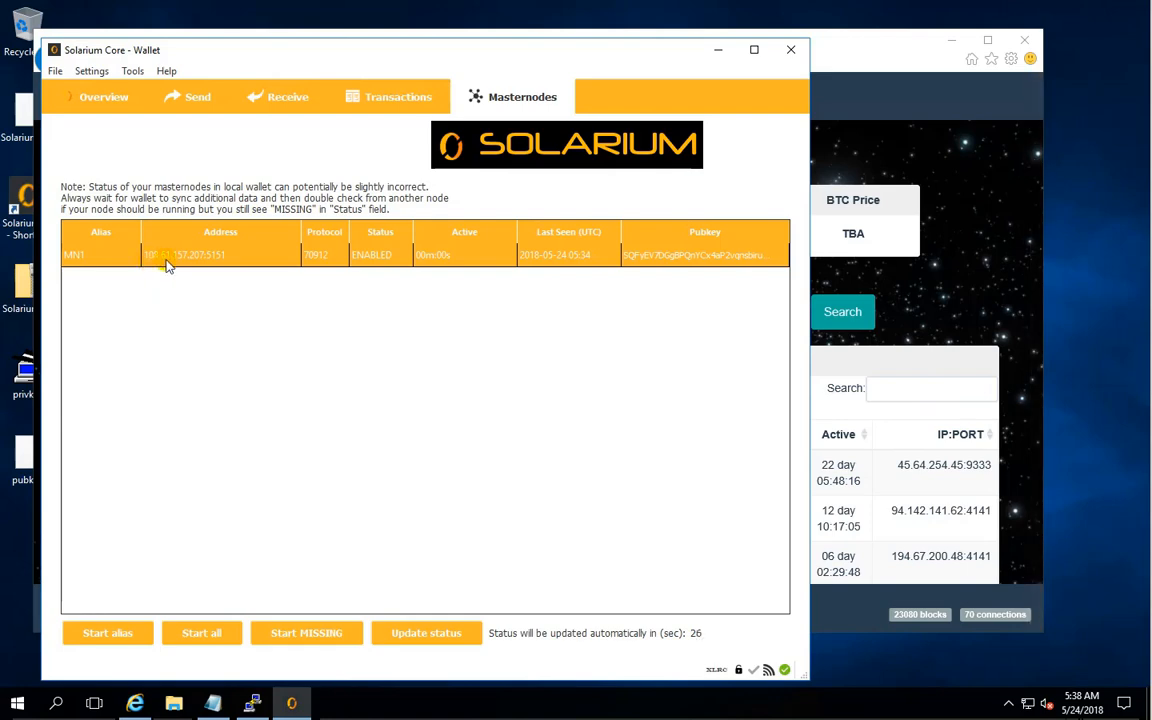
{"action": "left_click", "coordinate": [895, 387]}
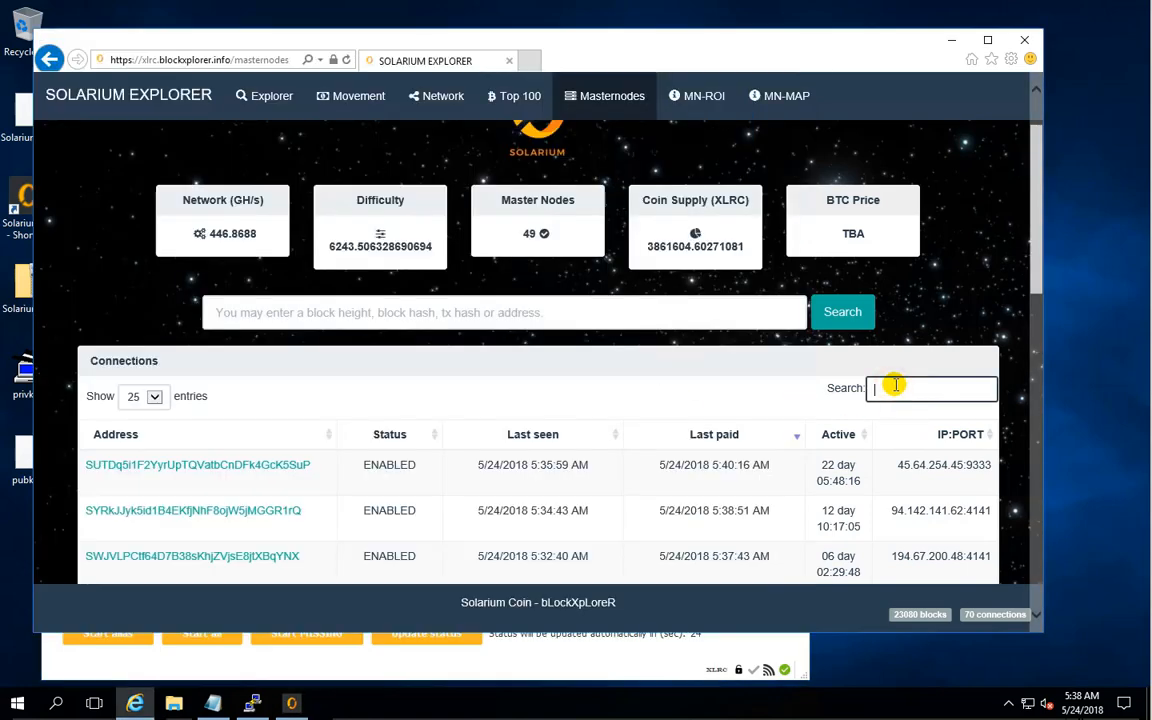
{"action": "type", "text": "108"}
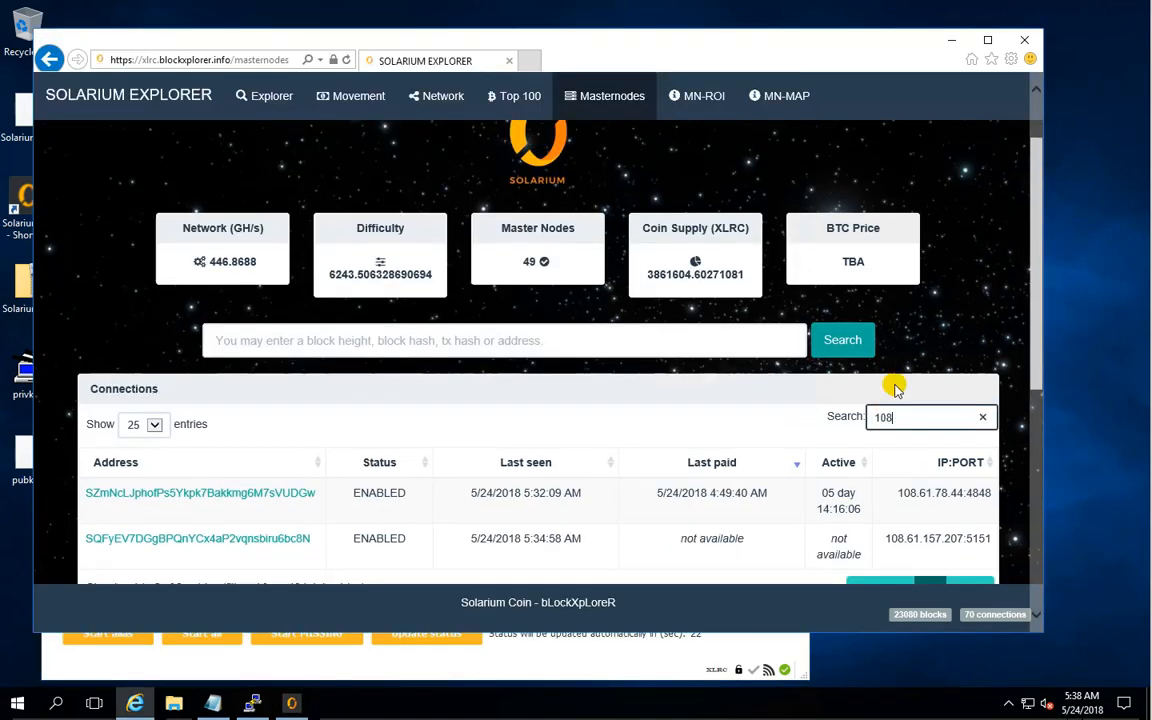
{"action": "type", "text": ".61.157"}
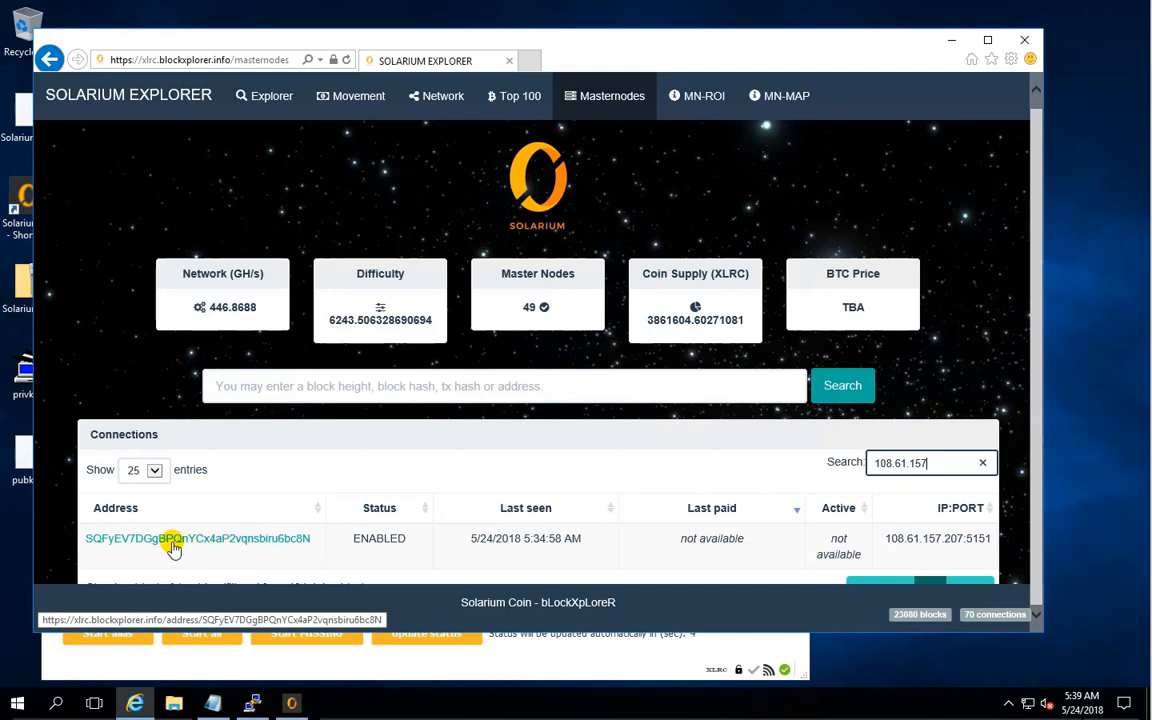
- Review the MN1 entry in the Solarium wallet, minimizing the block explorer so only the wallet is open
{"action": "left_click", "coordinate": [273, 663]}
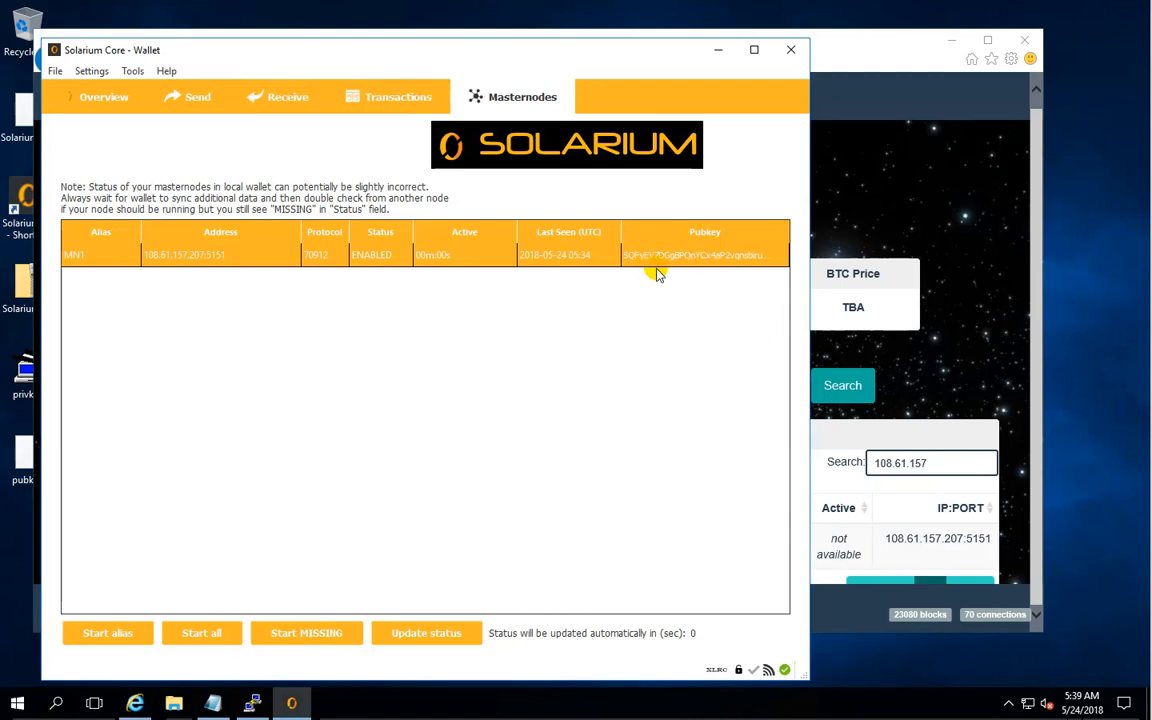
{"action": "left_click", "coordinate": [718, 50]}
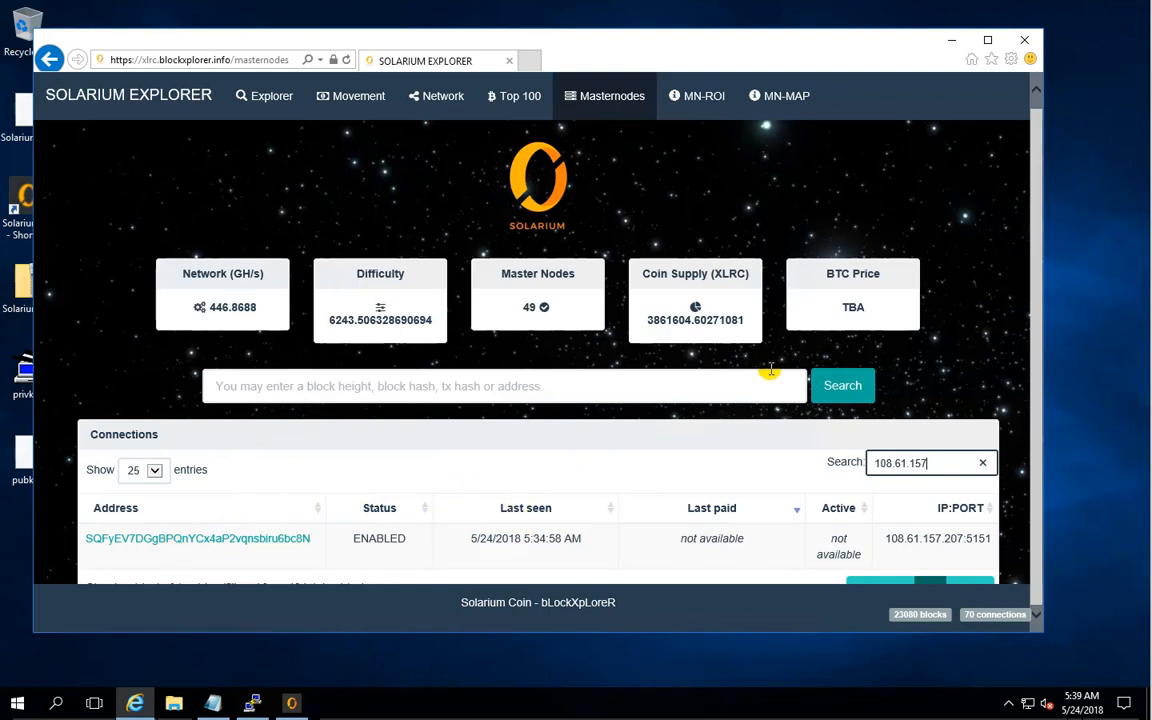
{"action": "left_click", "coordinate": [951, 40]}
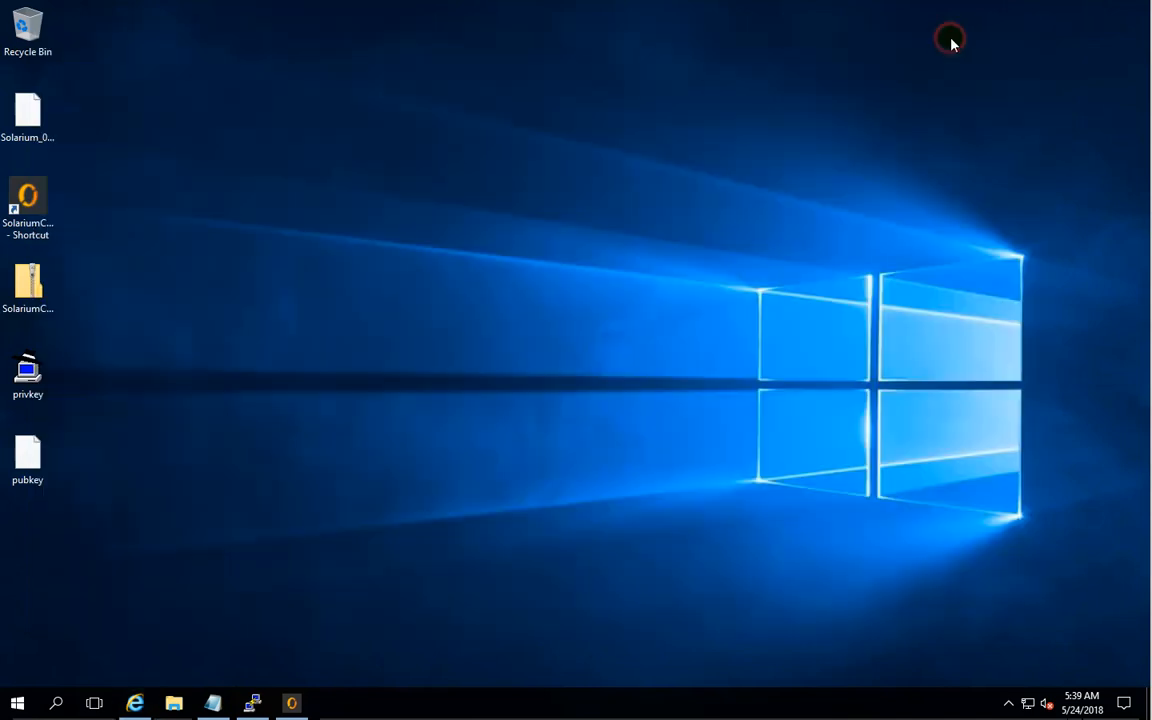
{"action": "left_click", "coordinate": [291, 703]}
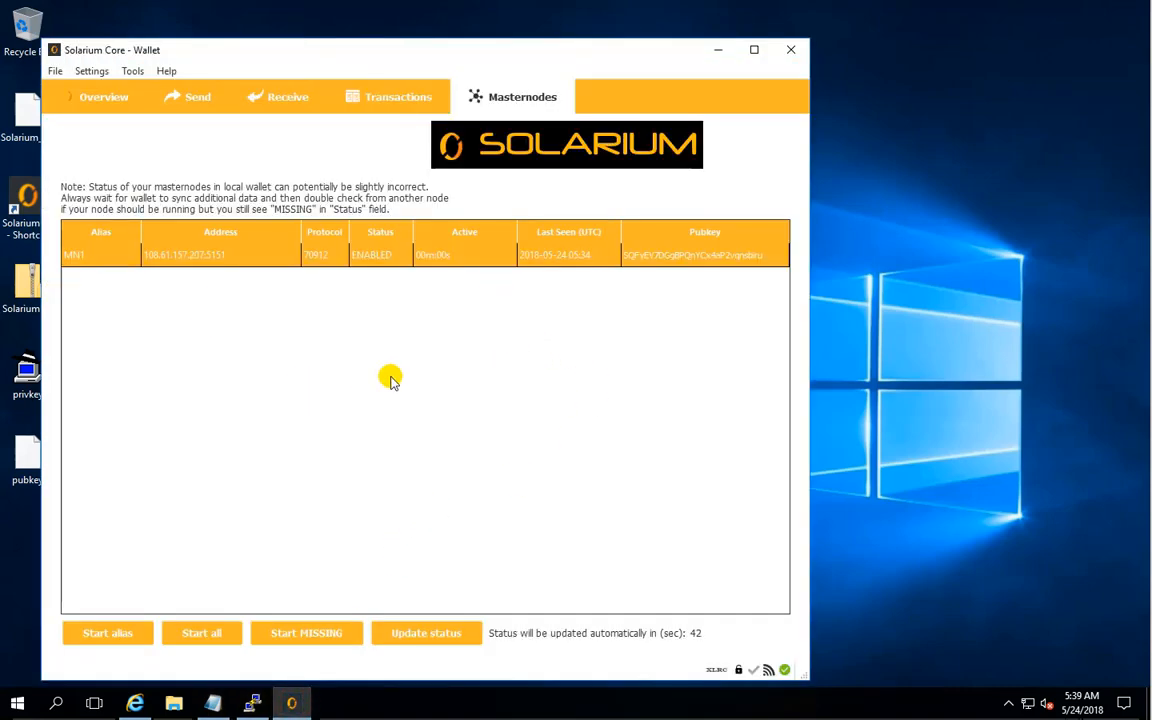